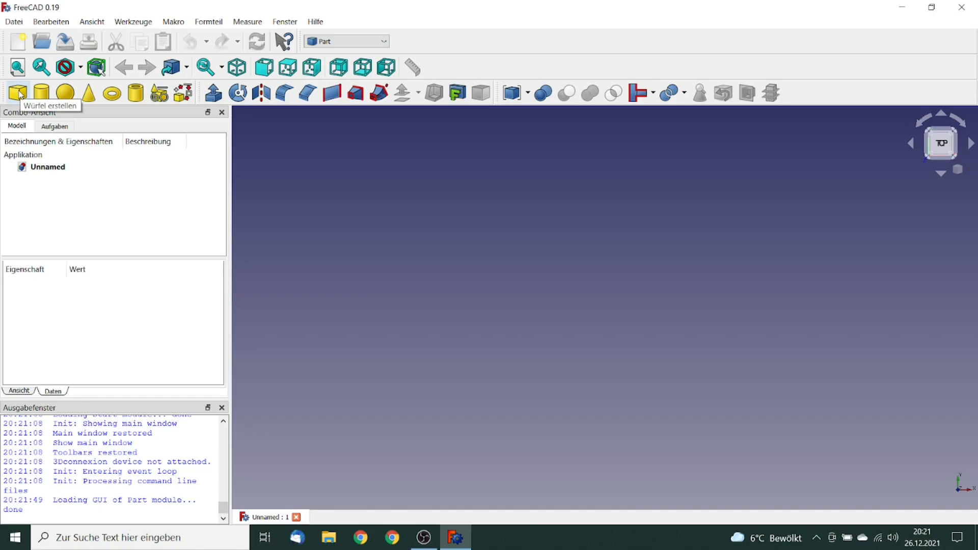
- Create a box with a length of 1 m, a width of 1 m and a height of 0.1 m
click(58, 180)
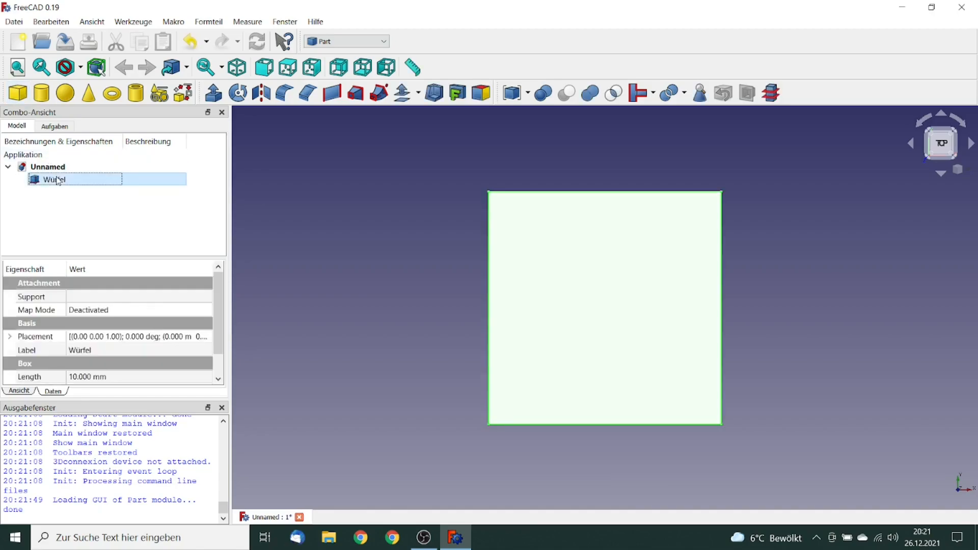
double_click(60, 182)
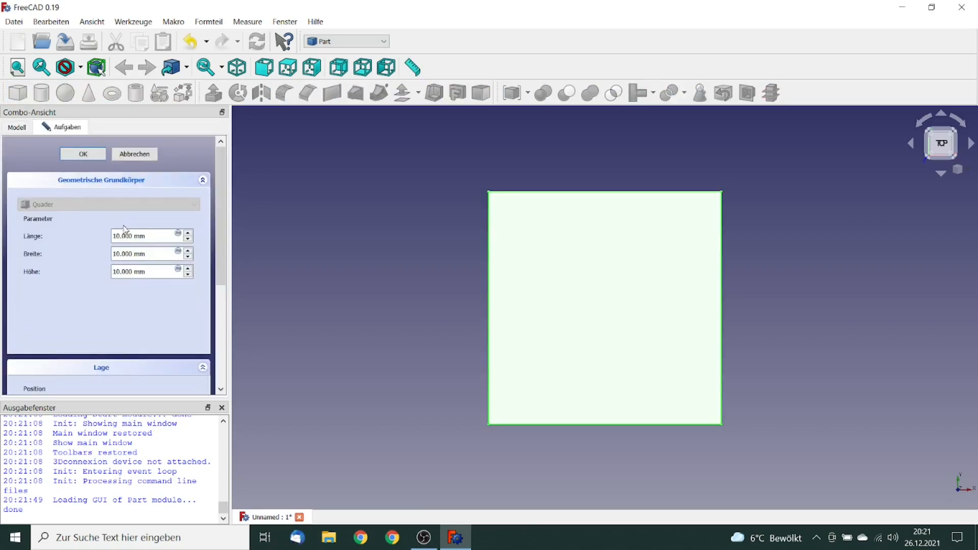
text(1 m)
key(Tab)
text(1 m)
key(Tab)
text(0.1 m)
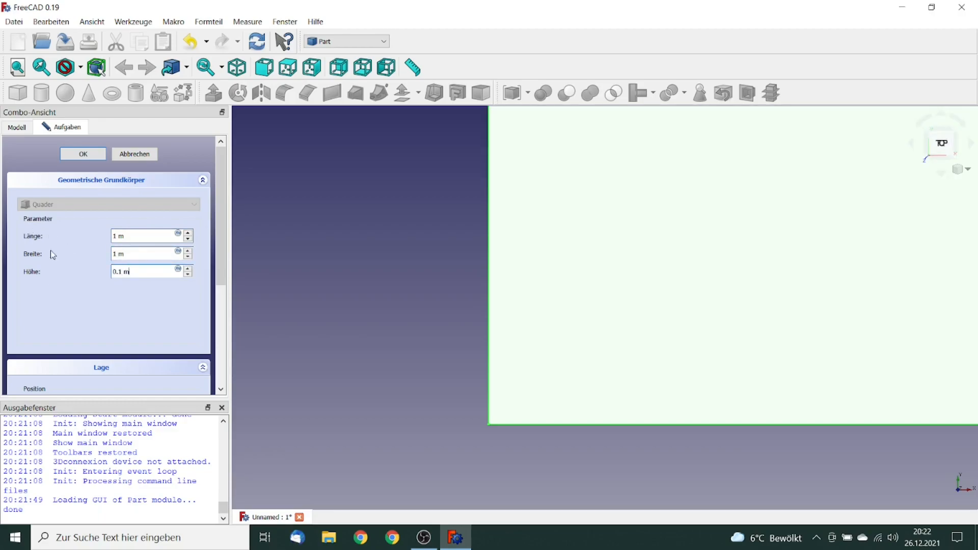
- Set the box's position to -0.5 m in X, offset it in negative Y as well, and apply the changes
drag(222, 246, 222, 301)
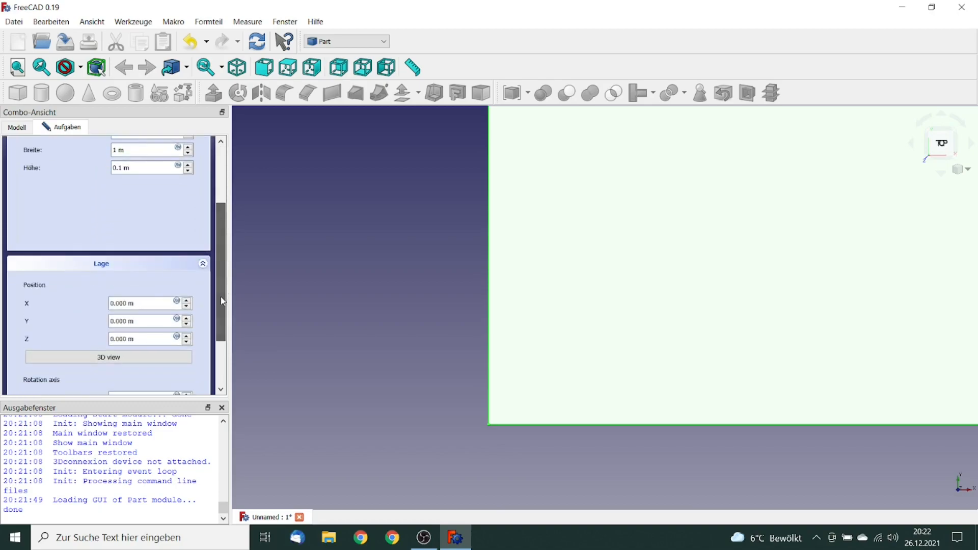
key(Tab)
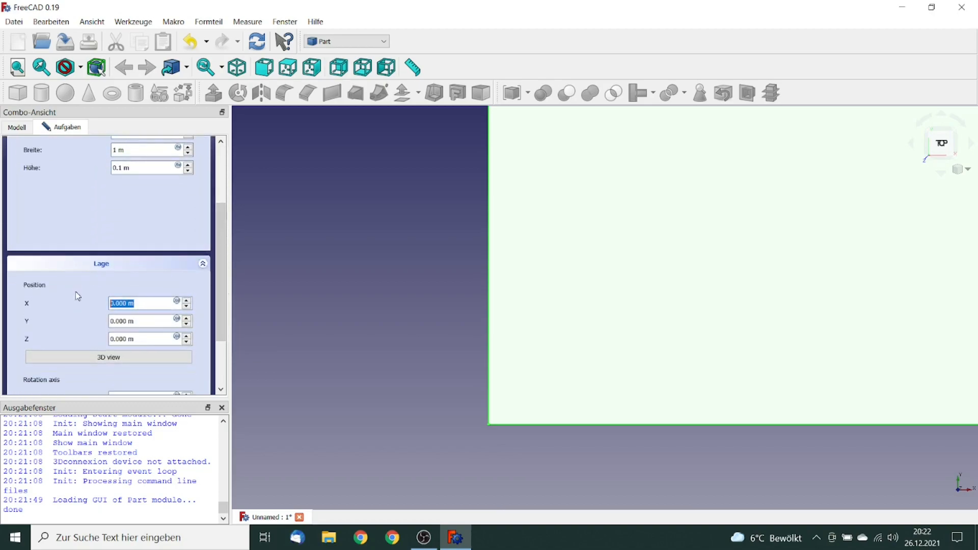
text(-0.5 m)
key(Tab)
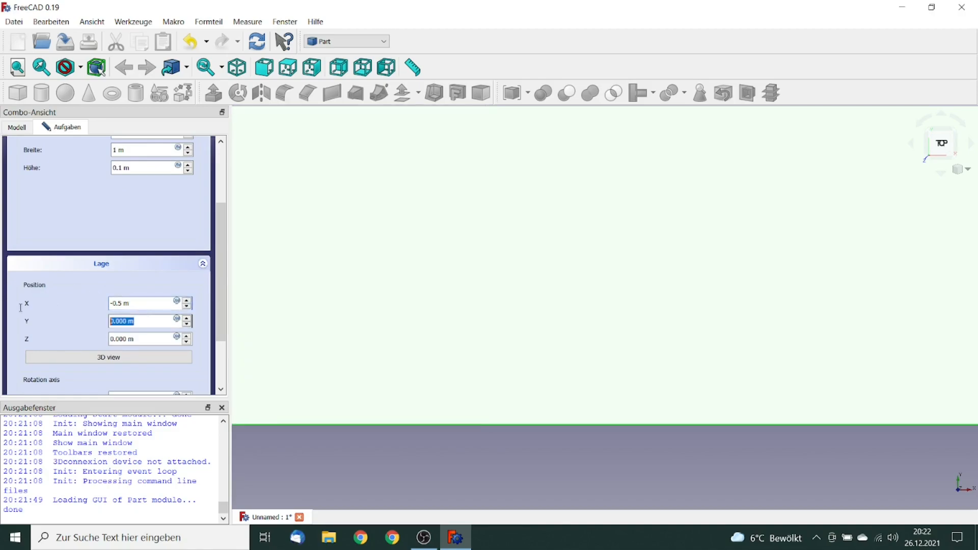
text(-)
key(Tab)
drag(227, 291, 109, 183)
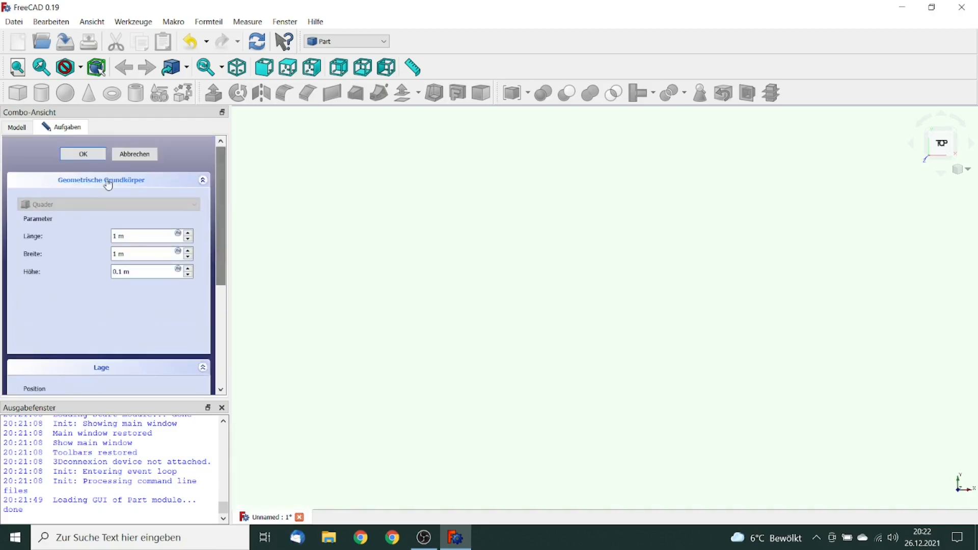
click(78, 154)
- Switch to the CfdOF workbench and create a CFD analysis for the box
click(479, 218)
middle_drag(480, 218, 487, 388)
right_click(606, 342)
click(579, 296)
mouse_move(608, 337)
middle_down()
mouse_move(609, 311)
mouse_move(597, 322)
middle_up()
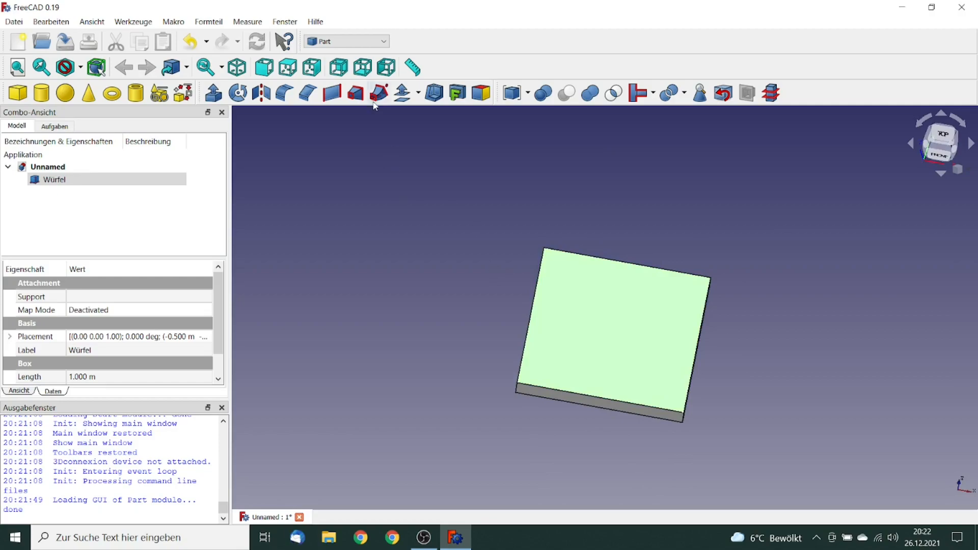
click(385, 42)
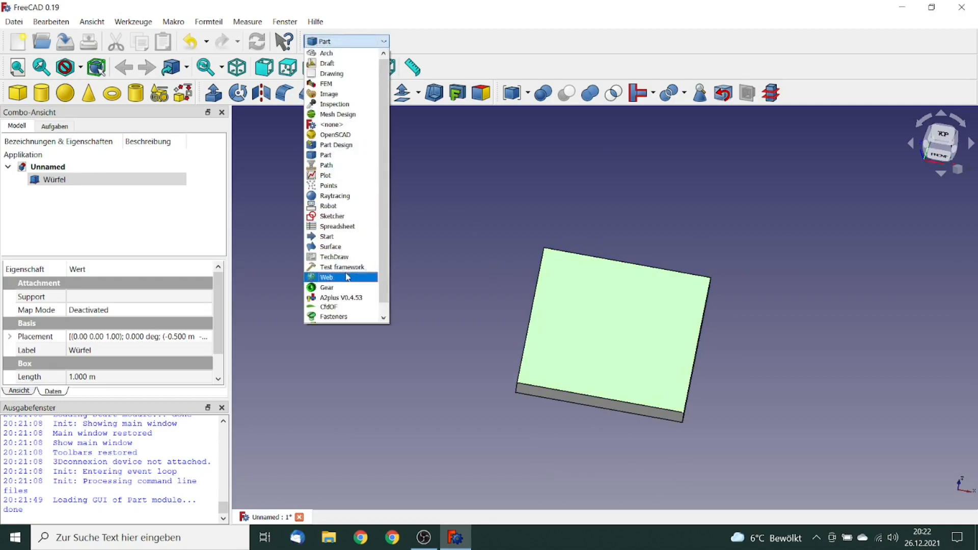
click(337, 307)
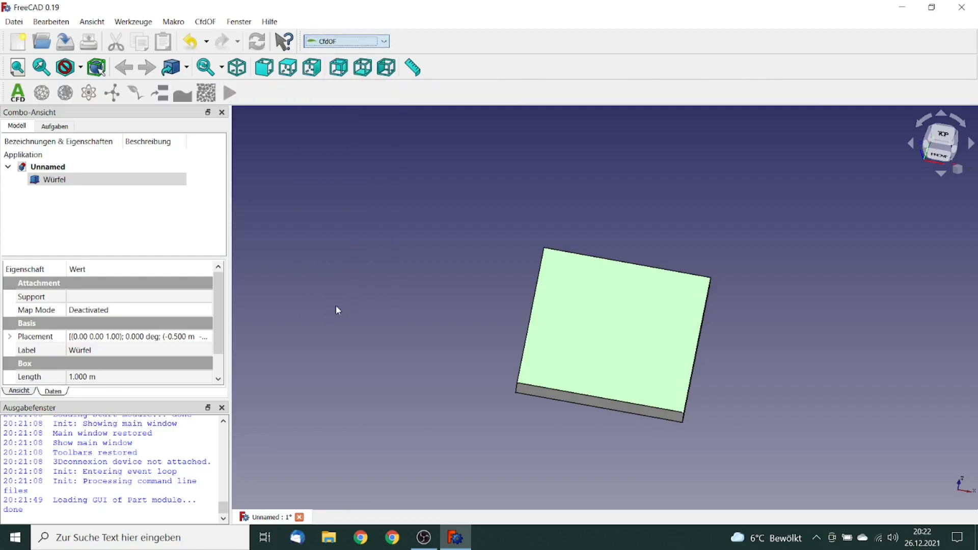
click(18, 94)
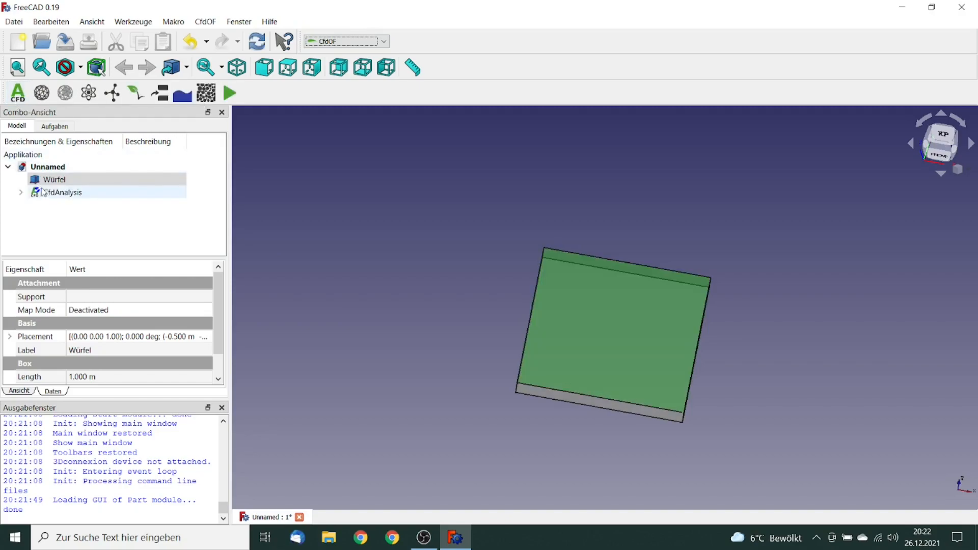
click(57, 193)
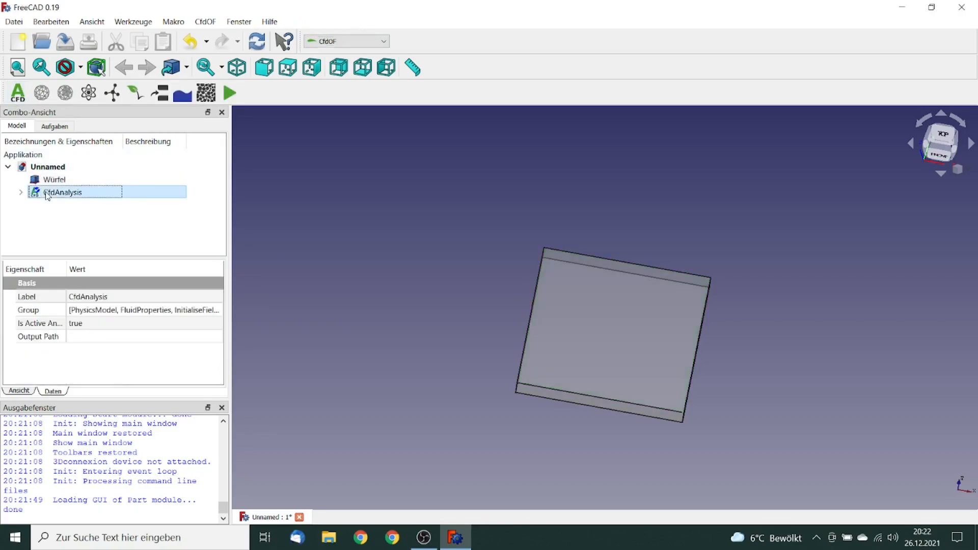
- Create a 3D CFD mesh from the box using the gmsh utility with a base element size of 25
click(51, 182)
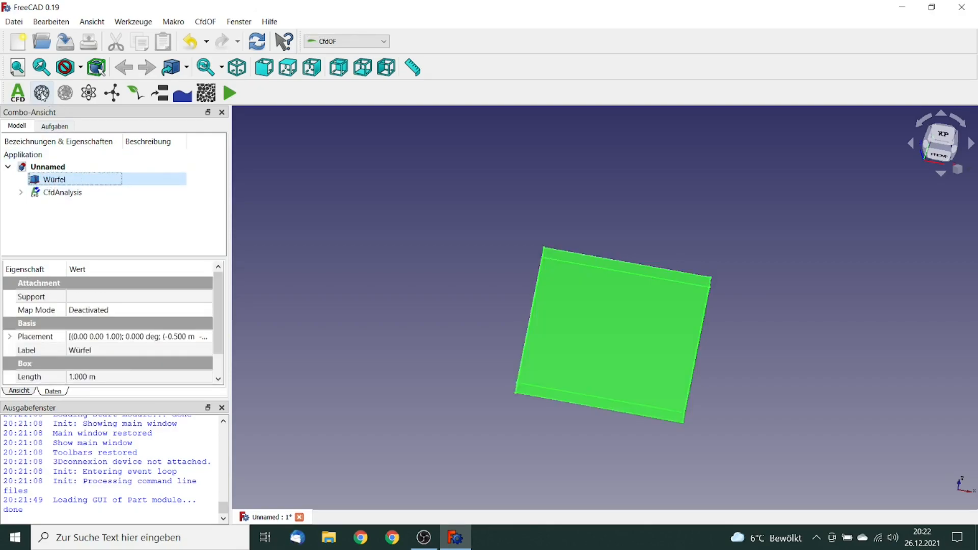
click(42, 93)
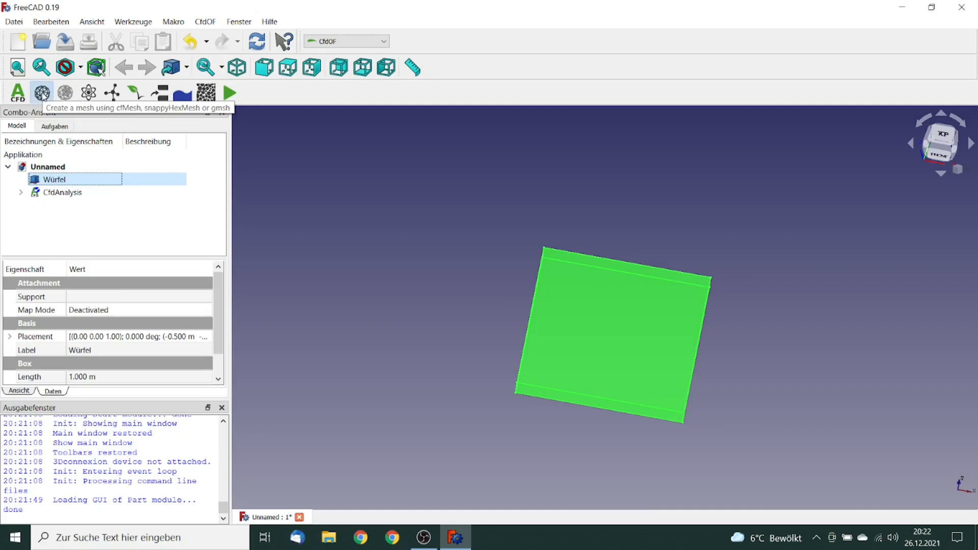
scroll(194, 284, down, 3)
click(192, 279)
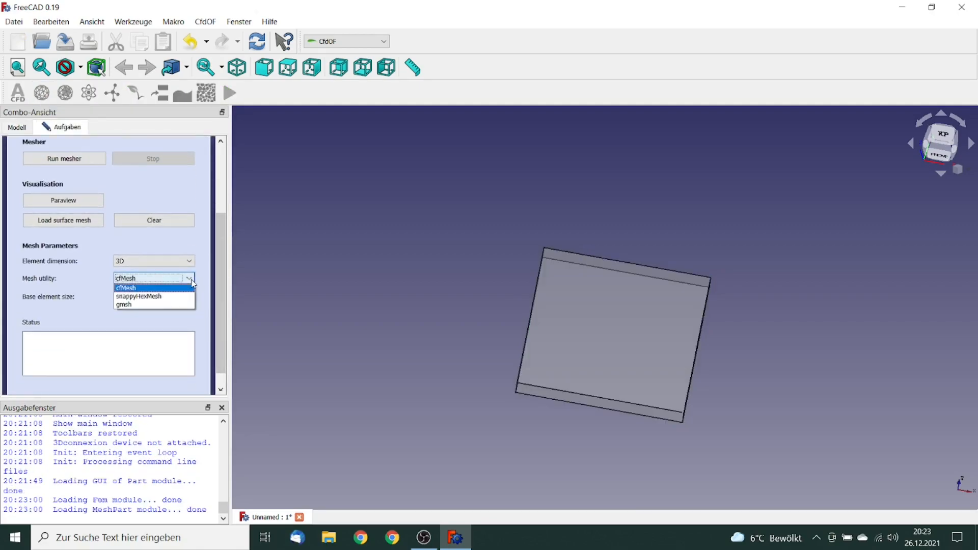
click(152, 306)
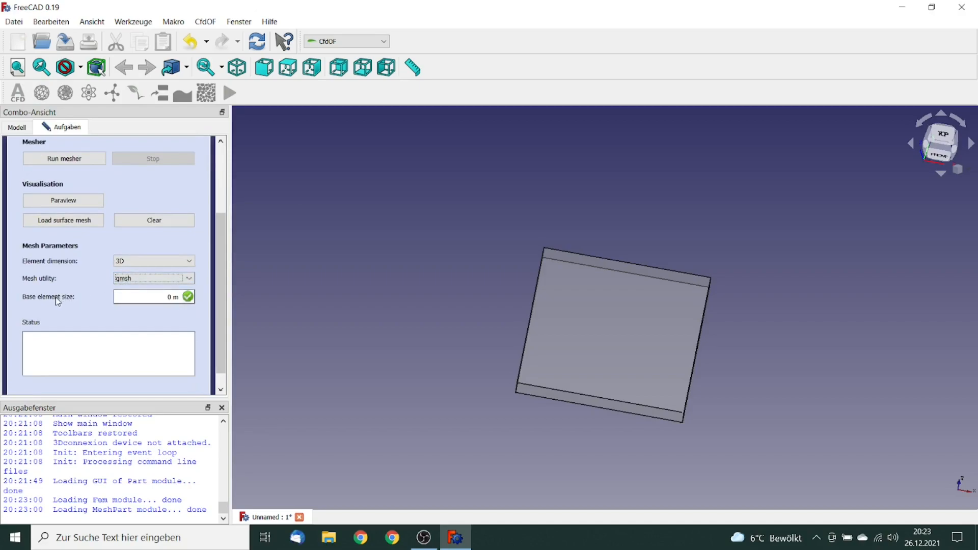
click(156, 298)
drag(156, 298, 195, 304)
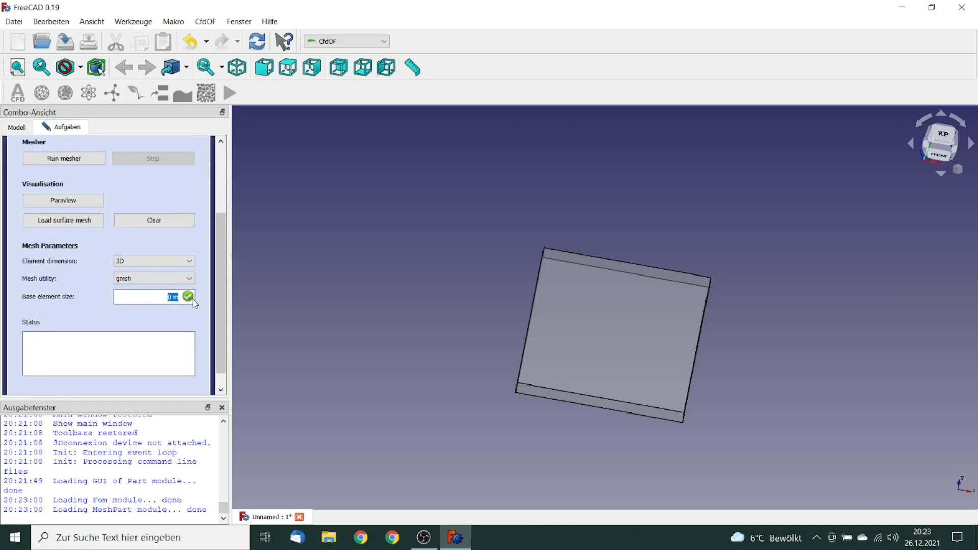
text(25)
- Write the mesh case, run the mesher and close the CFD mesh settings
drag(218, 268, 227, 171)
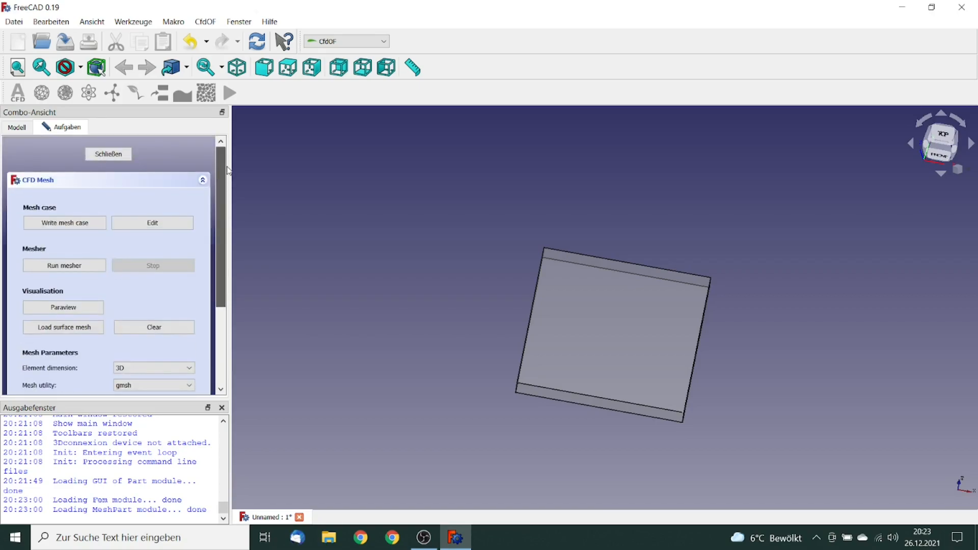
click(87, 225)
click(67, 265)
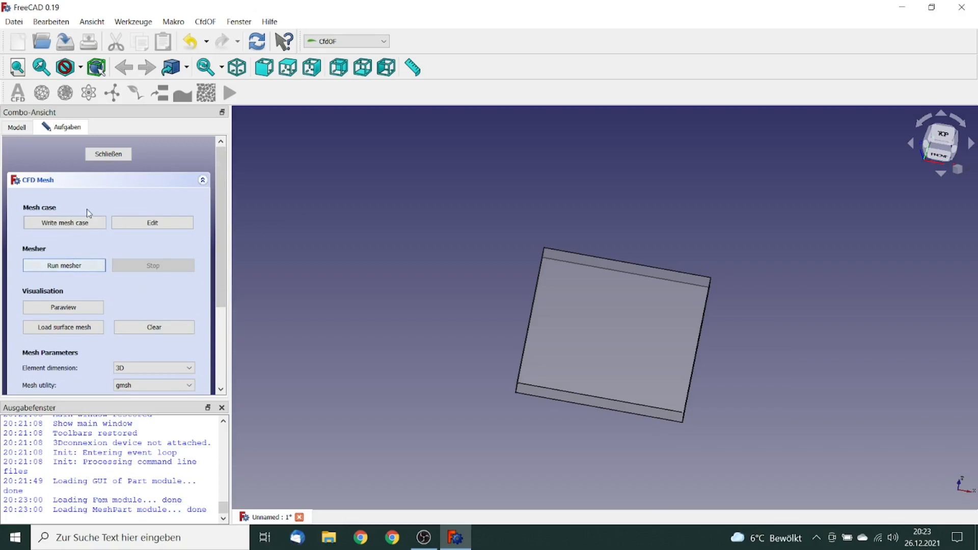
click(109, 154)
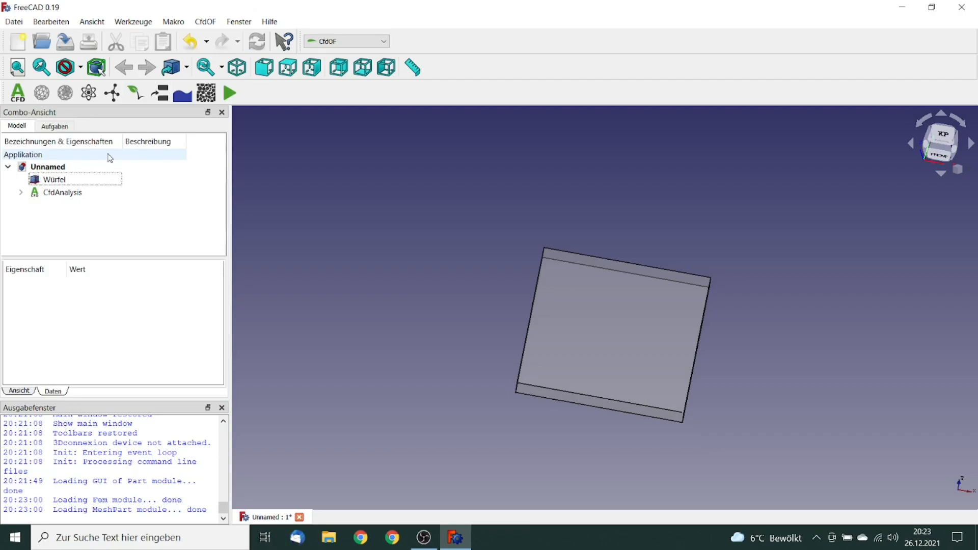
- Add a surface refinement to Box_Mesh that references the box's top face and reduce its relative element size
click(21, 193)
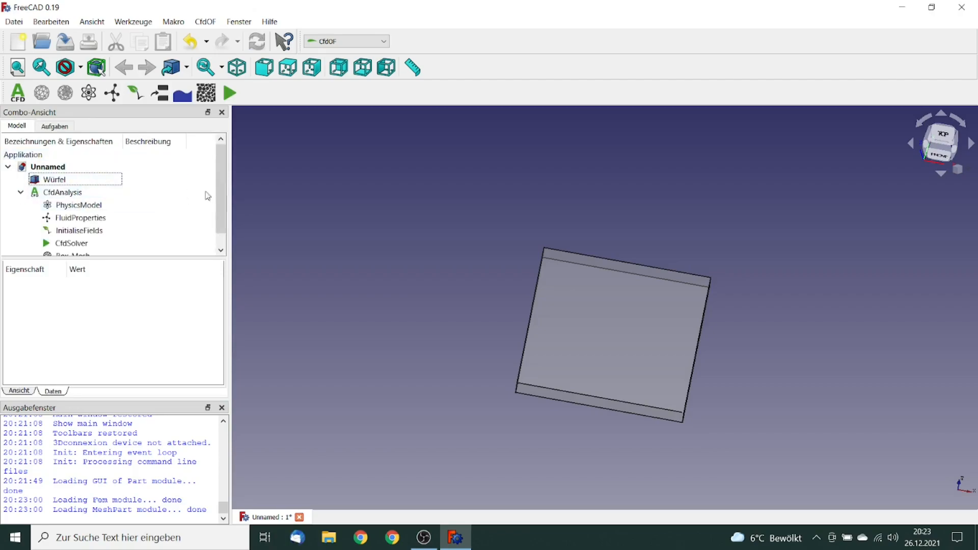
scroll(217, 197, down, 1)
click(83, 246)
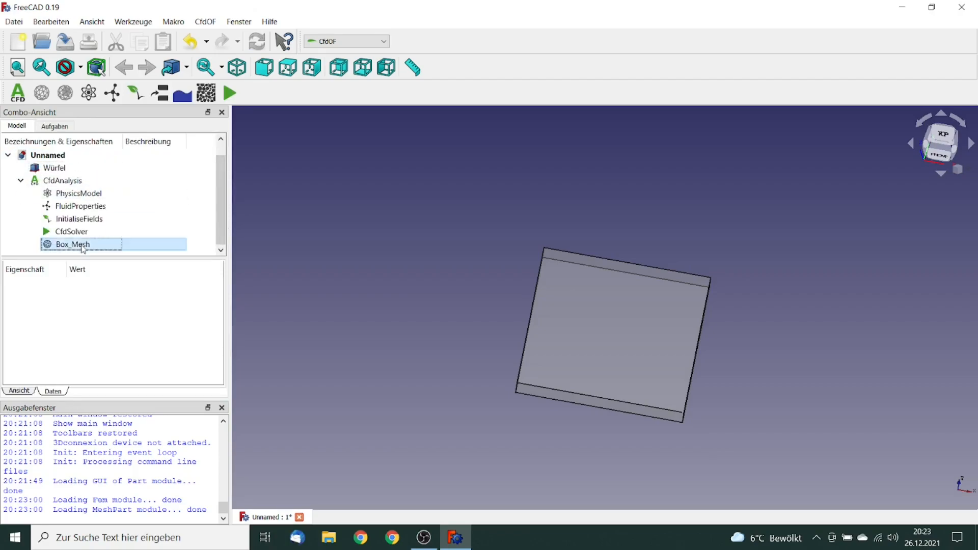
click(65, 93)
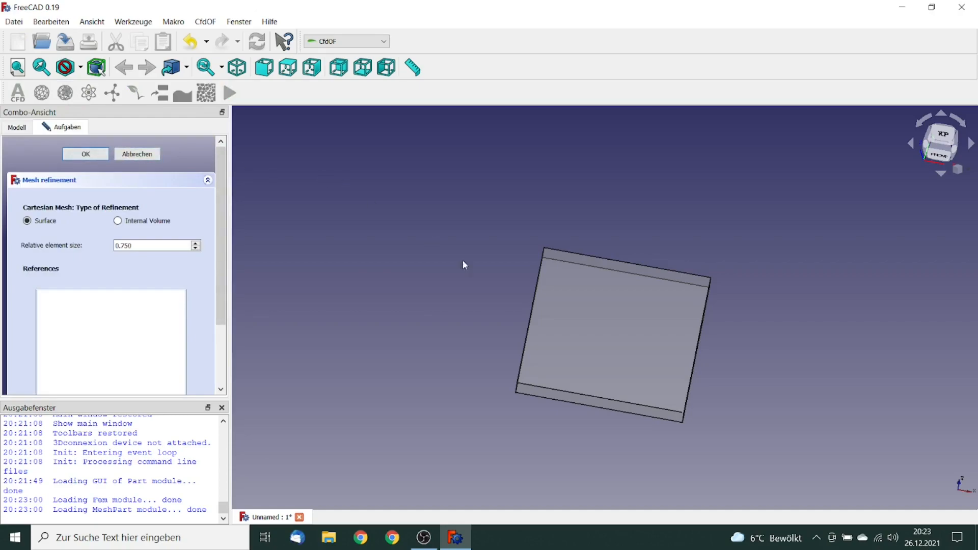
click(639, 327)
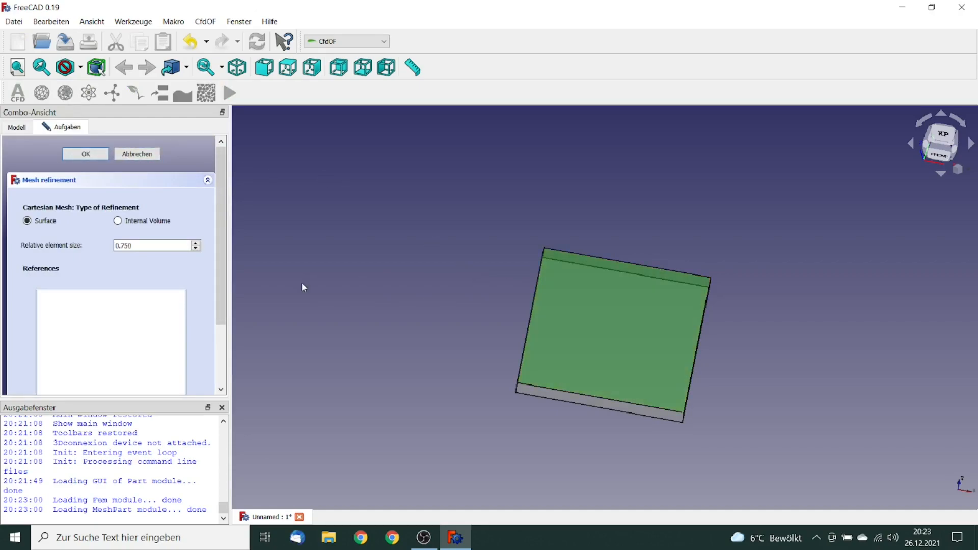
scroll(221, 275, down, 3)
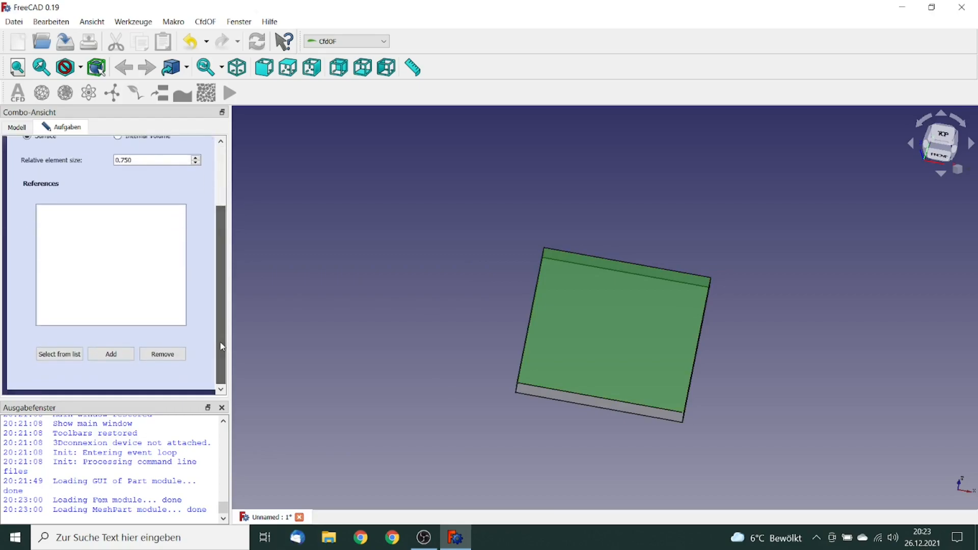
click(111, 354)
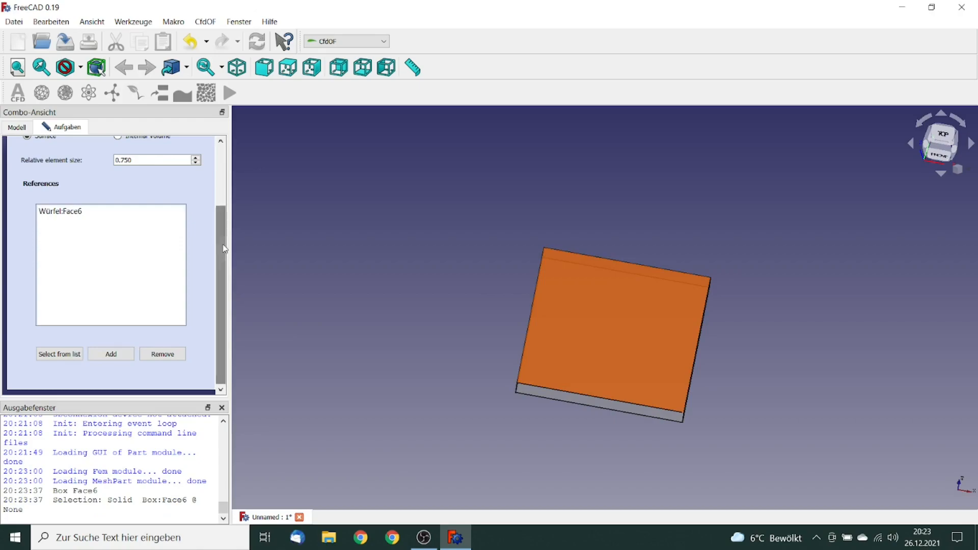
scroll(223, 173, up, 3)
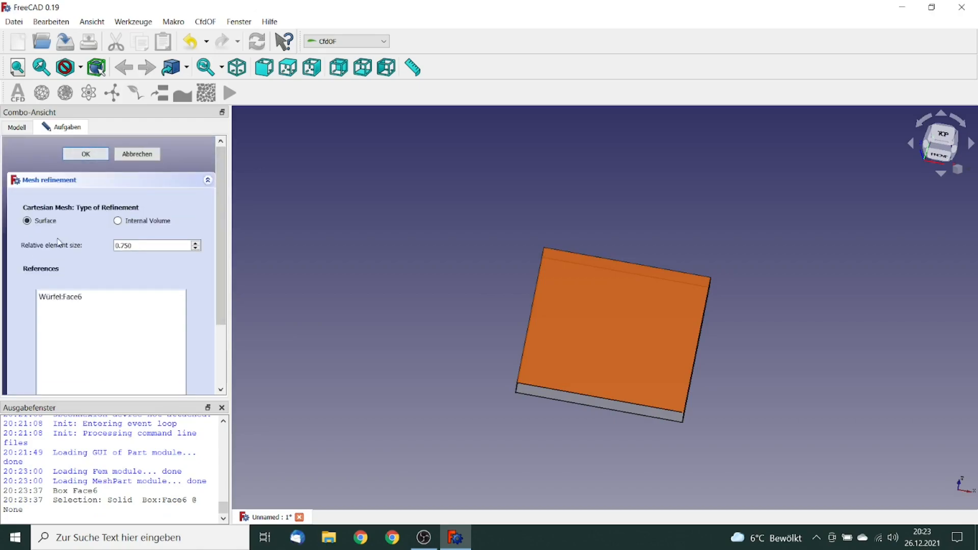
drag(123, 245, 146, 246)
text(2)
key(Return)
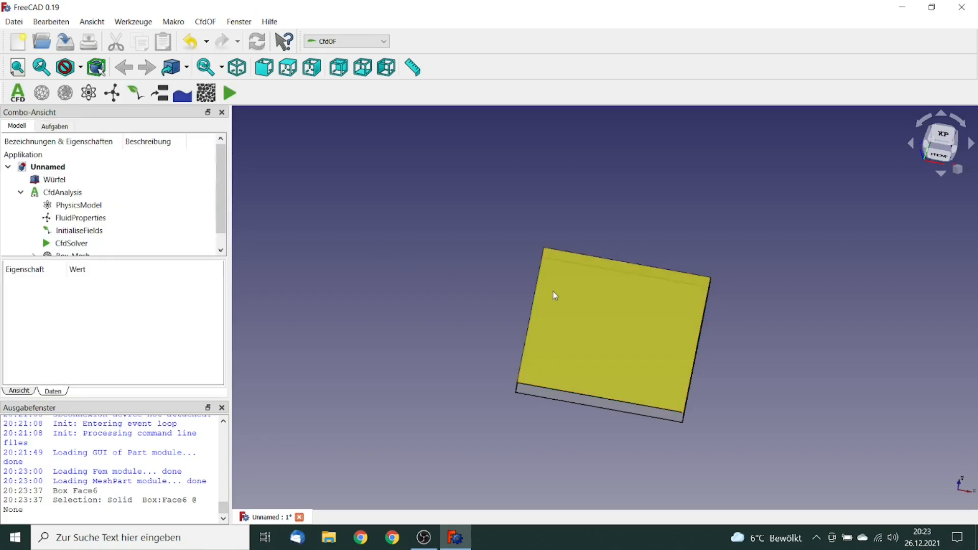
- Add a CFD boundary condition of type Open with ambient pressure on the box's side face at positive X
click(583, 311)
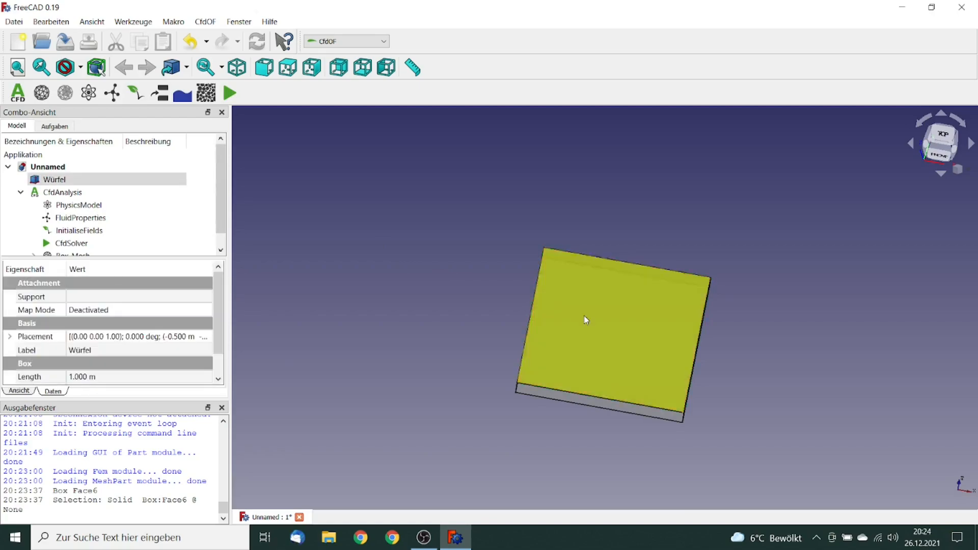
right_click(574, 317)
click(491, 302)
middle_drag(620, 311, 594, 292)
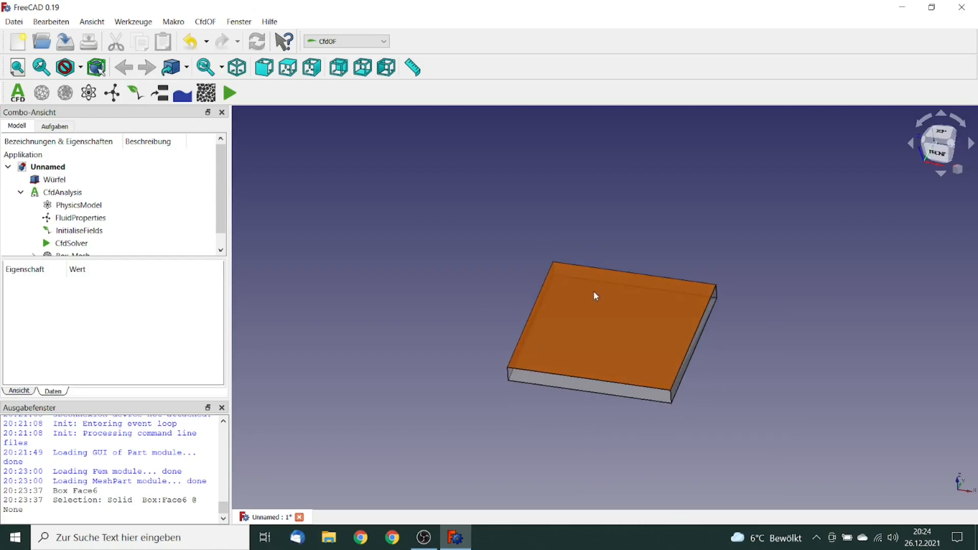
click(705, 324)
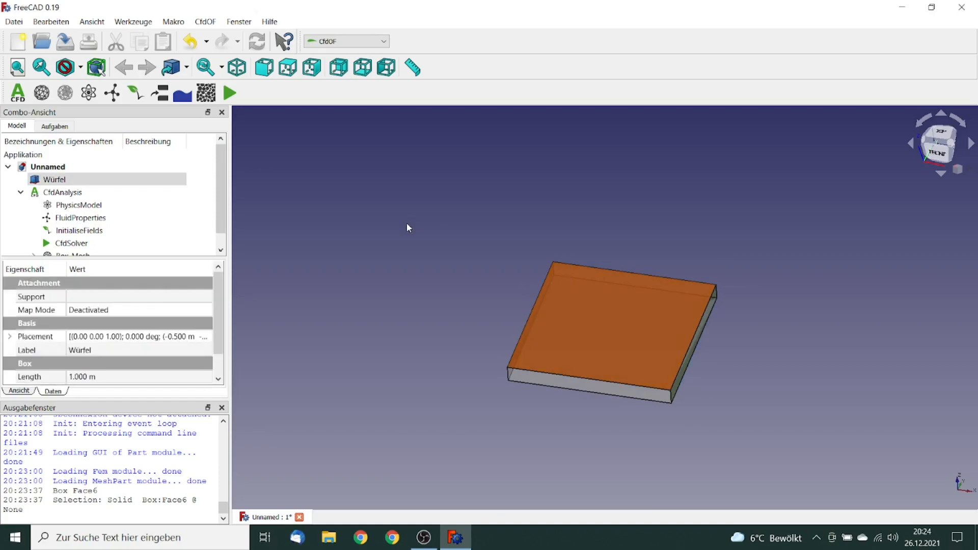
click(160, 92)
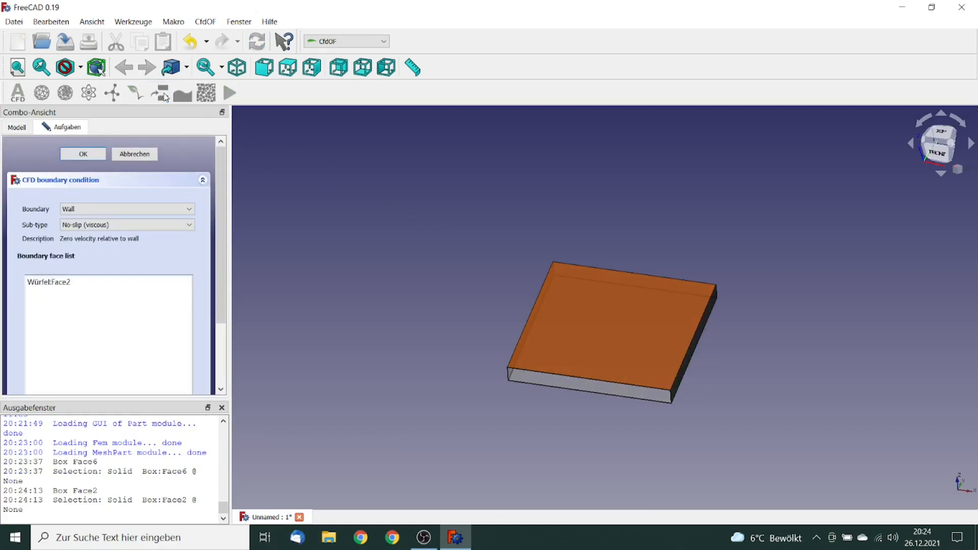
click(132, 212)
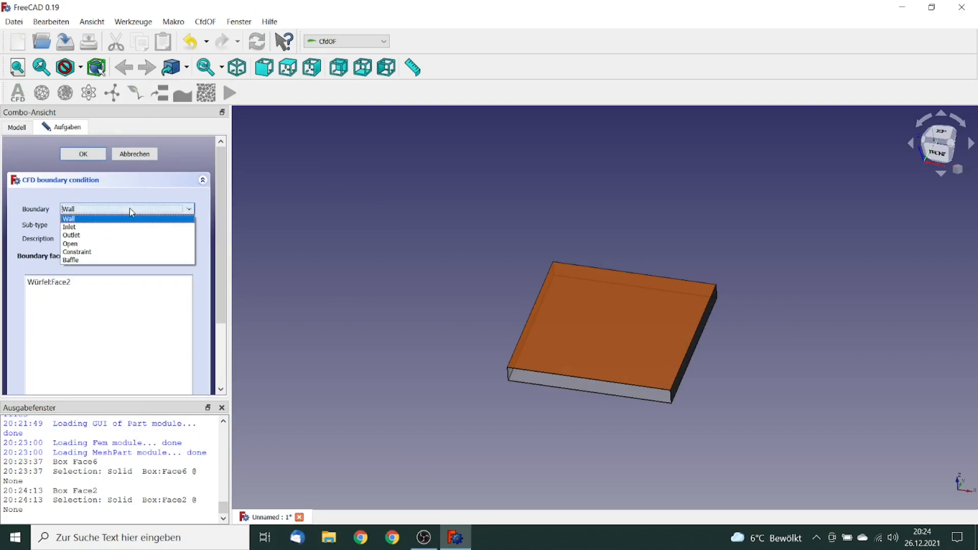
click(112, 247)
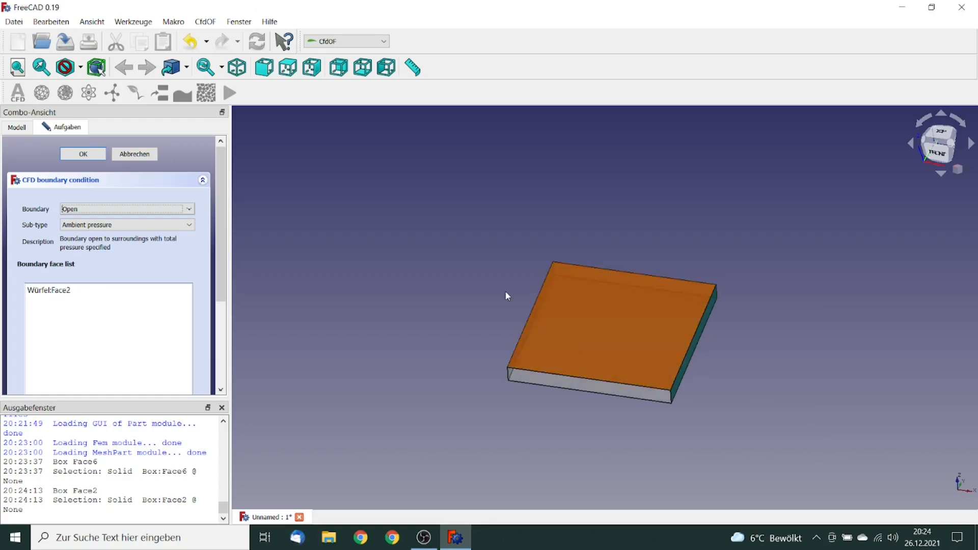
- Add the box's side face at negative X to the Open boundary condition and accept the boundary condition
click(381, 298)
middle_drag(466, 304, 530, 327)
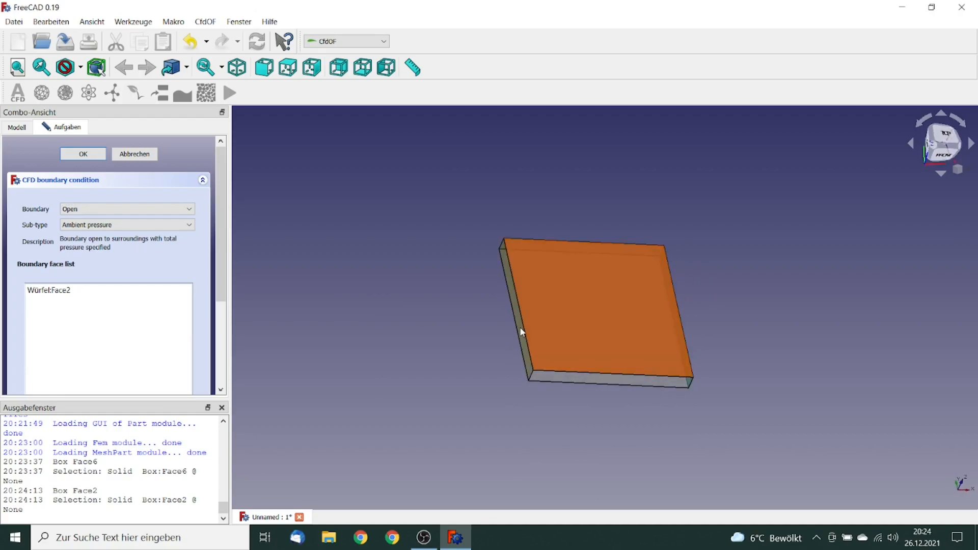
scroll(221, 288, down, 3)
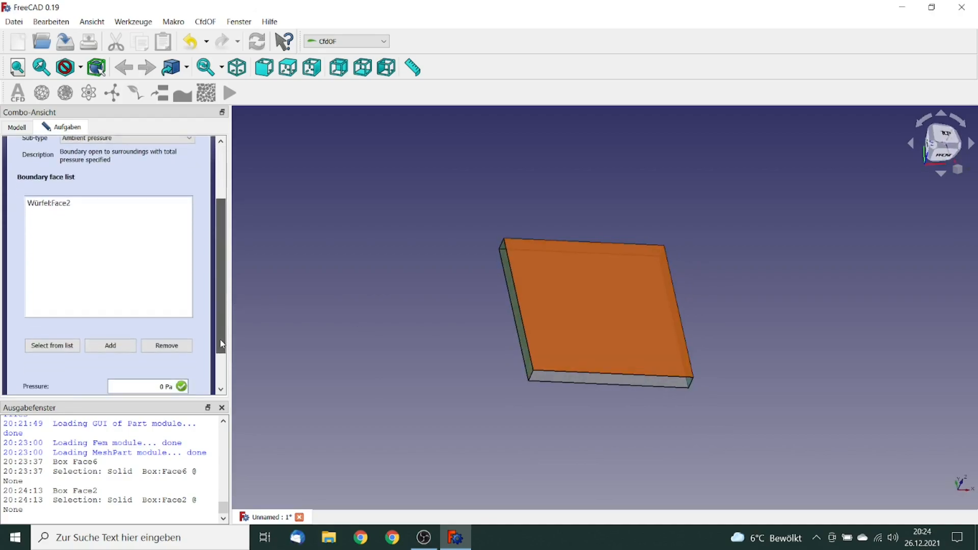
click(122, 346)
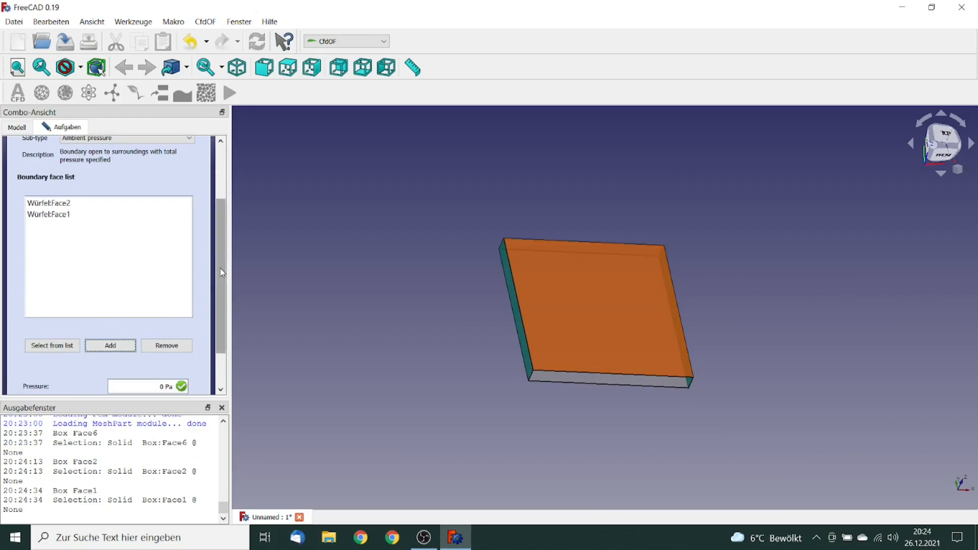
scroll(220, 268, up, 3)
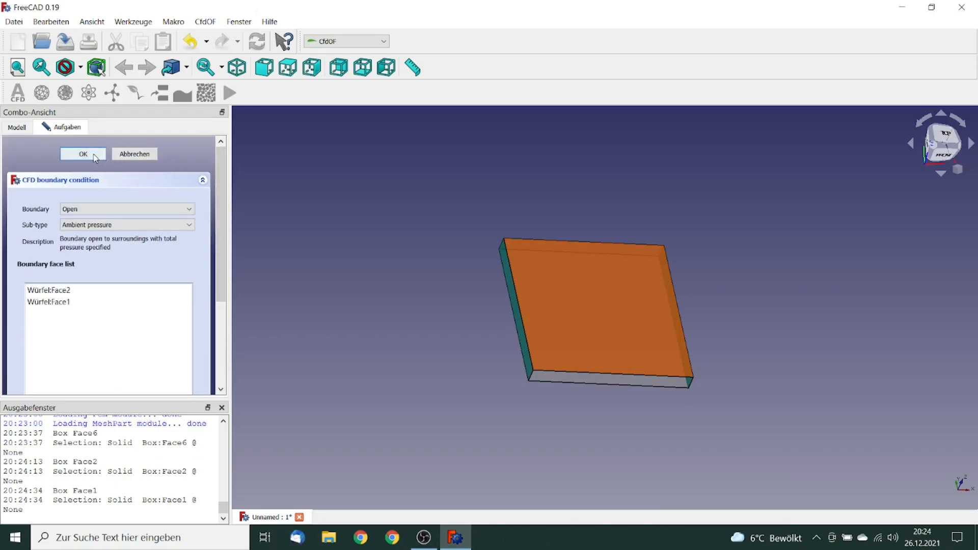
click(83, 154)
- Create a Translating wall boundary condition on the box's top face with an X velocity of 10 m/s
drag(218, 179, 222, 209)
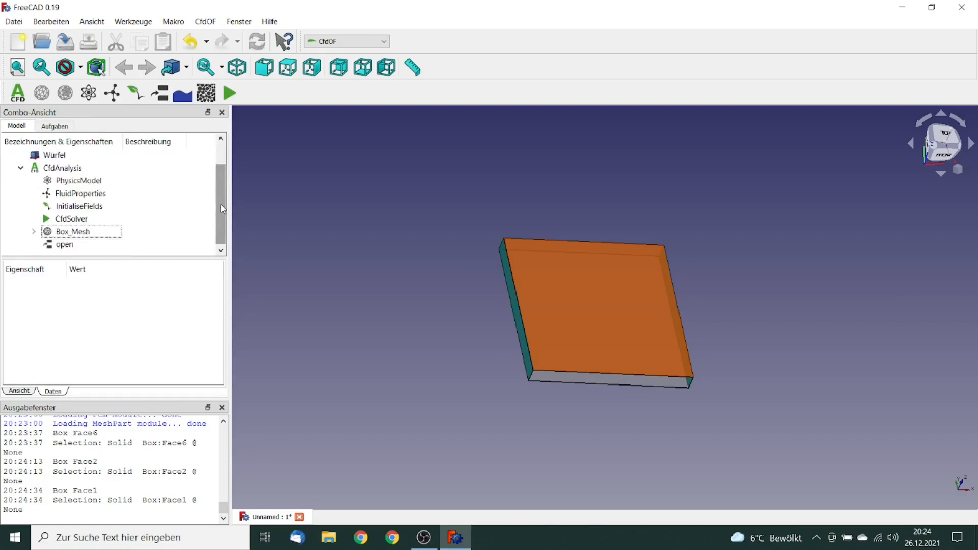
click(586, 305)
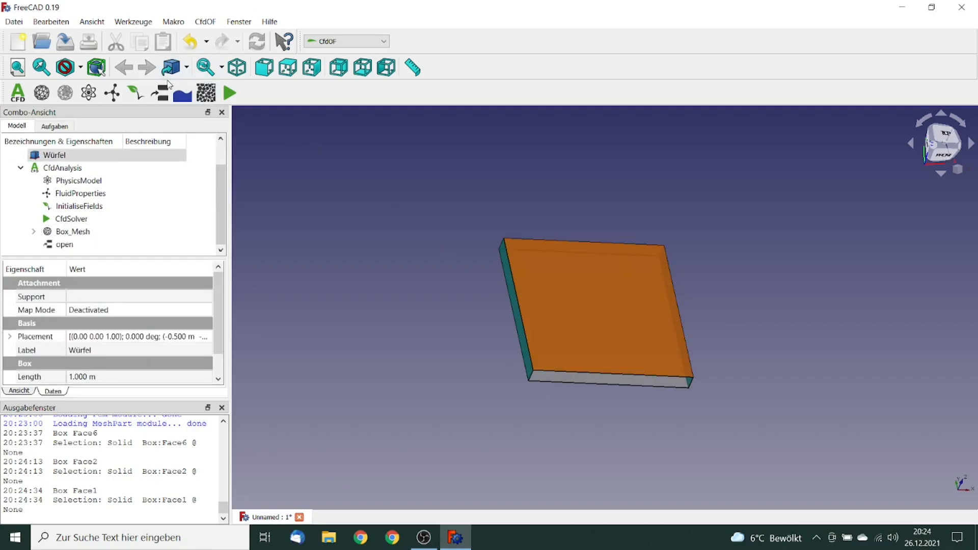
click(160, 93)
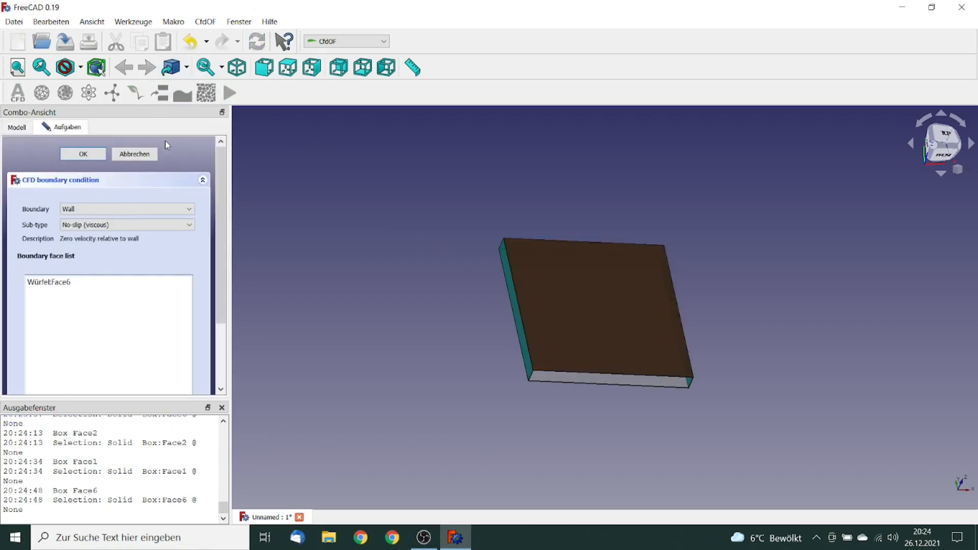
click(119, 227)
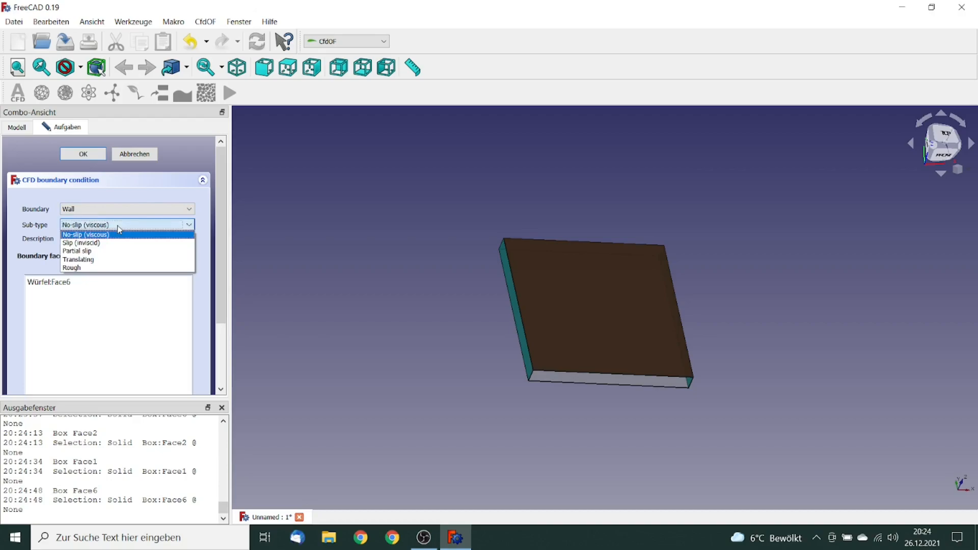
click(104, 260)
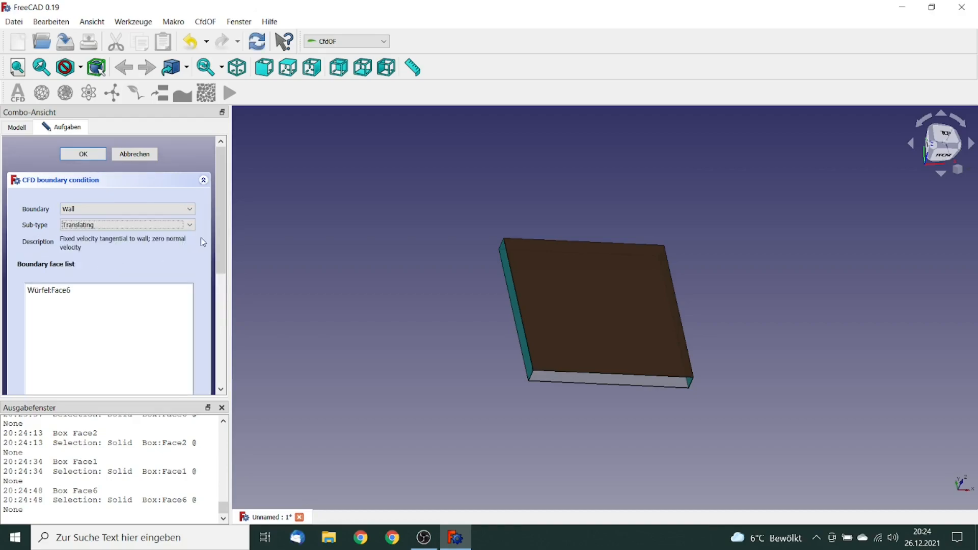
drag(219, 229, 216, 336)
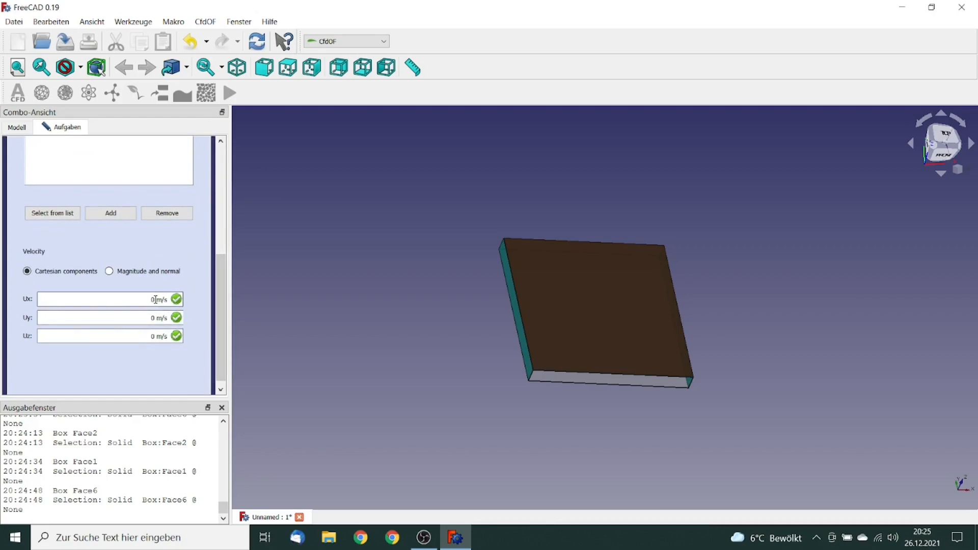
text(10)
drag(221, 302, 221, 193)
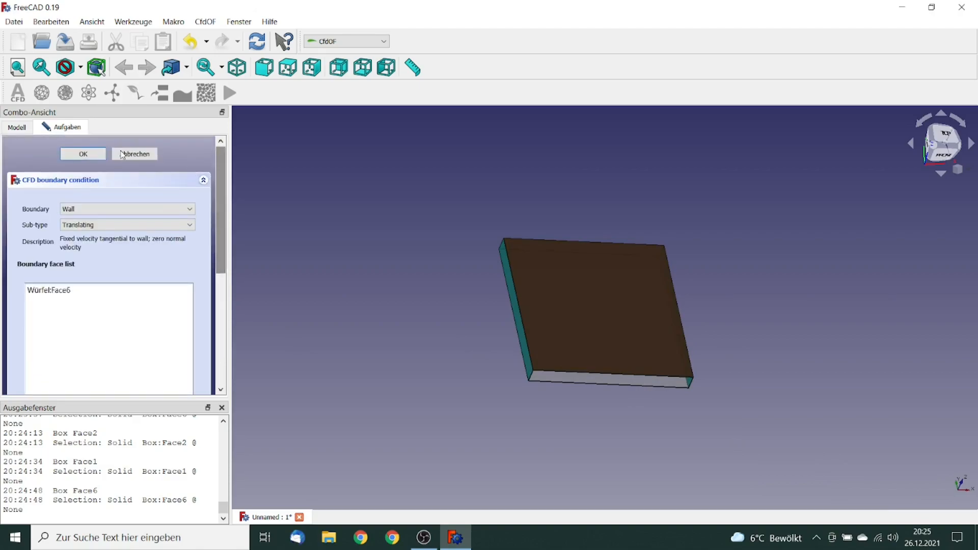
click(88, 157)
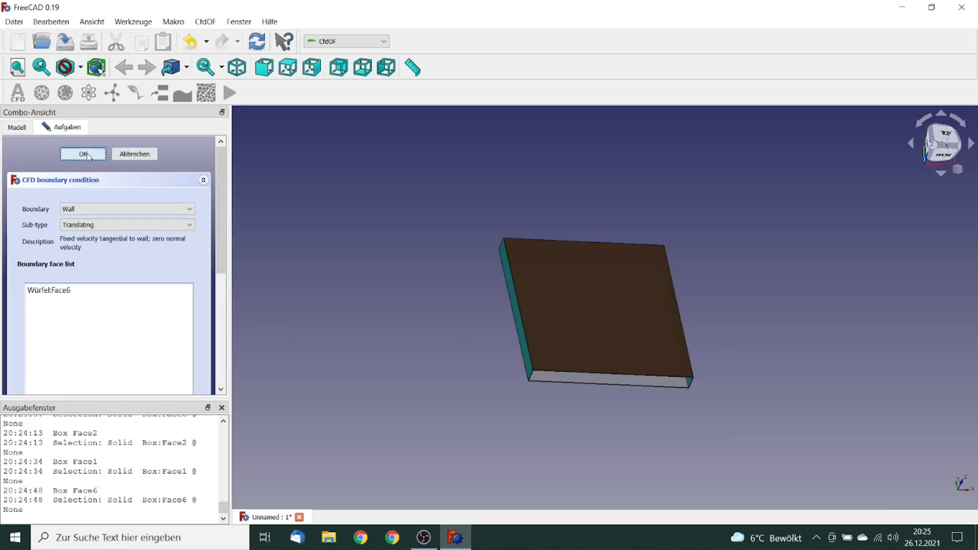
- Rename the top face's wall boundary condition as UpperPlate
scroll(213, 199, down, 1)
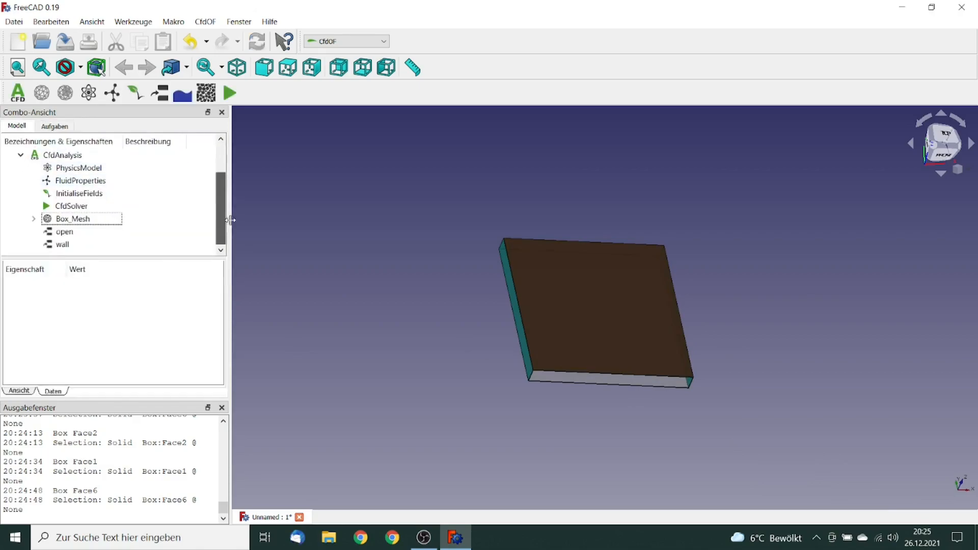
click(68, 245)
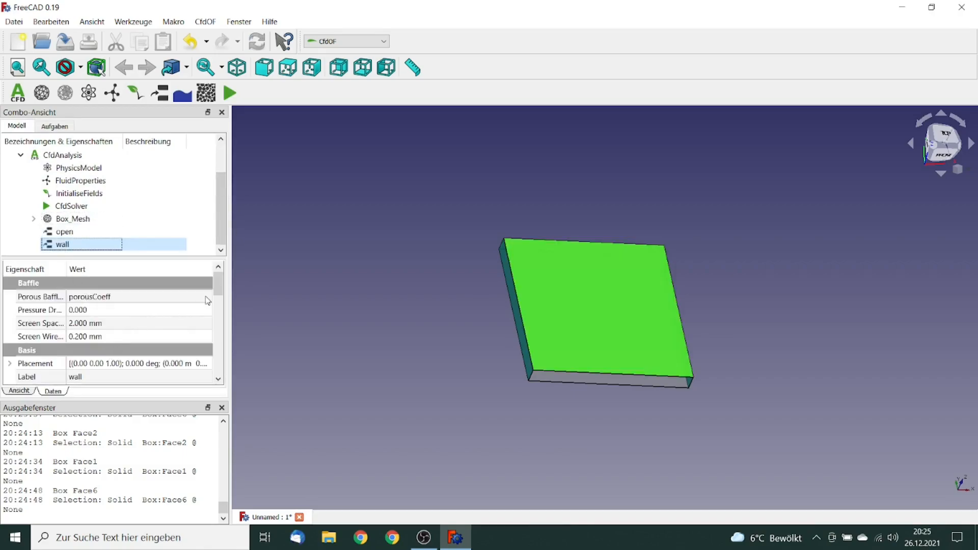
drag(216, 289, 217, 304)
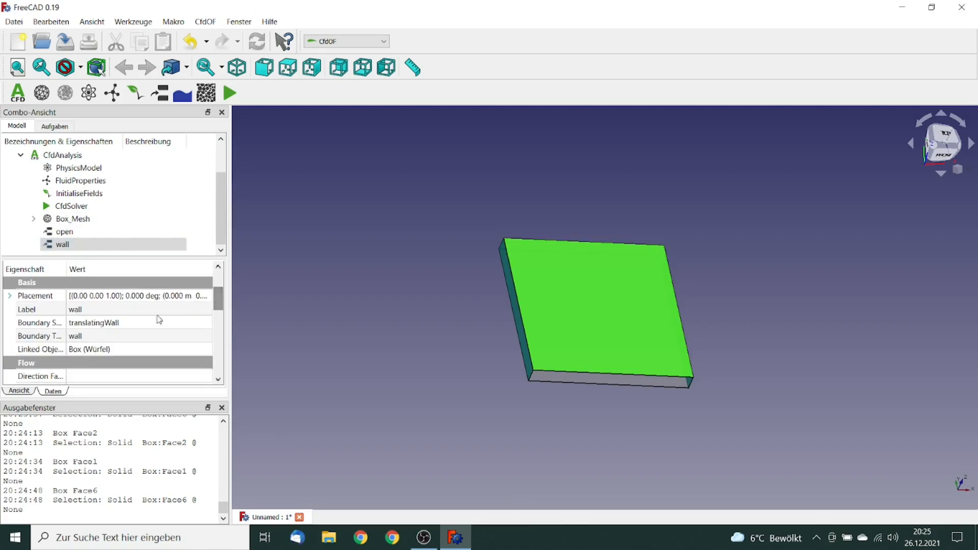
click(97, 308)
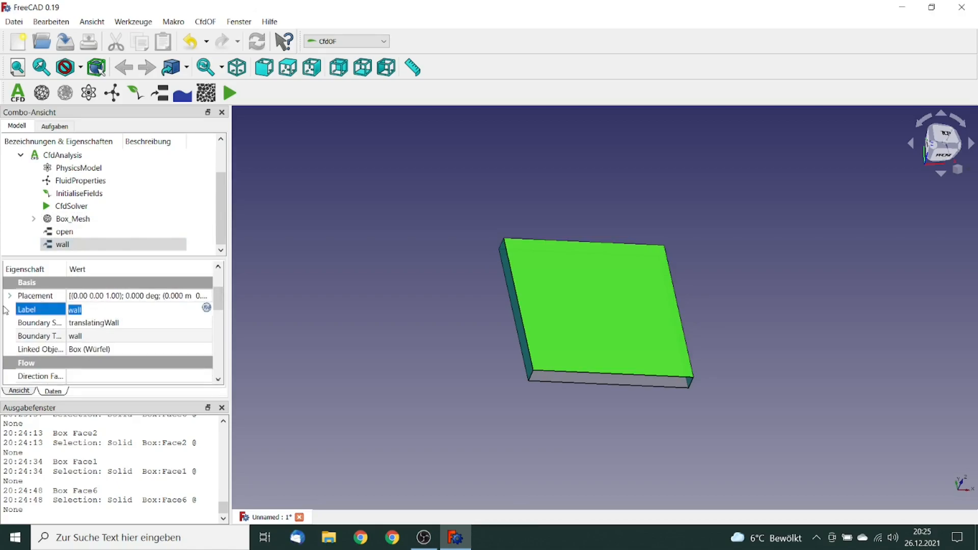
text(UpperPlate)
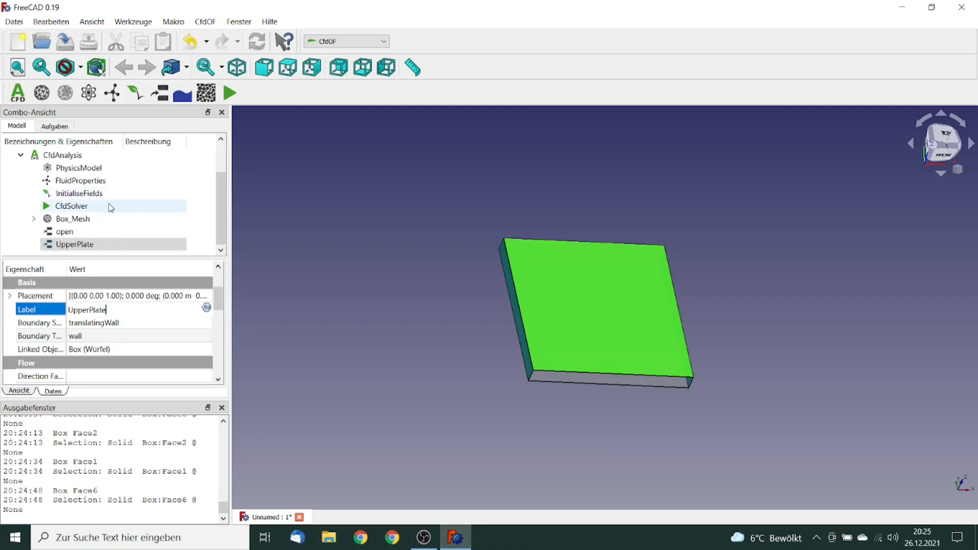
key(Tab)
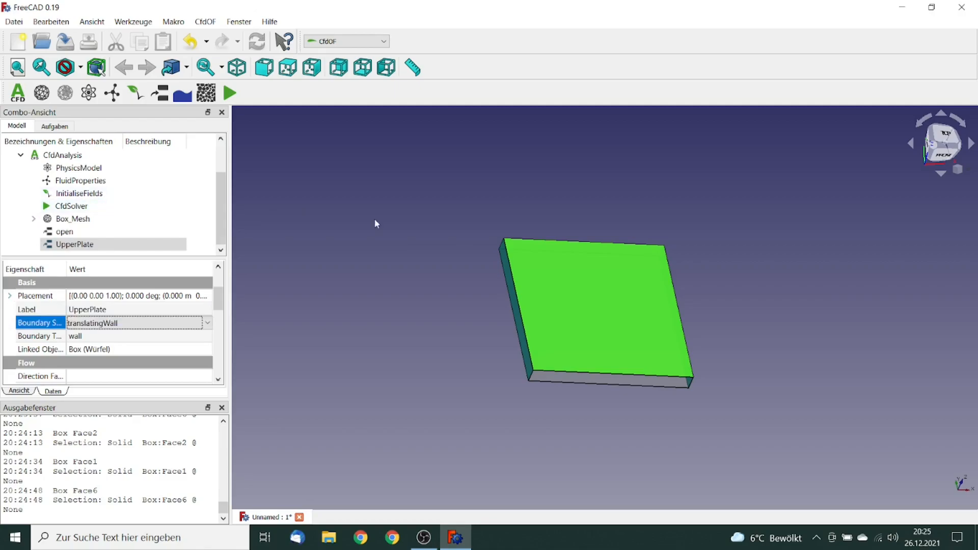
- Create a No-slip (viscous) wall boundary condition on the box's bottom face
click(736, 237)
middle_drag(767, 246, 461, 259)
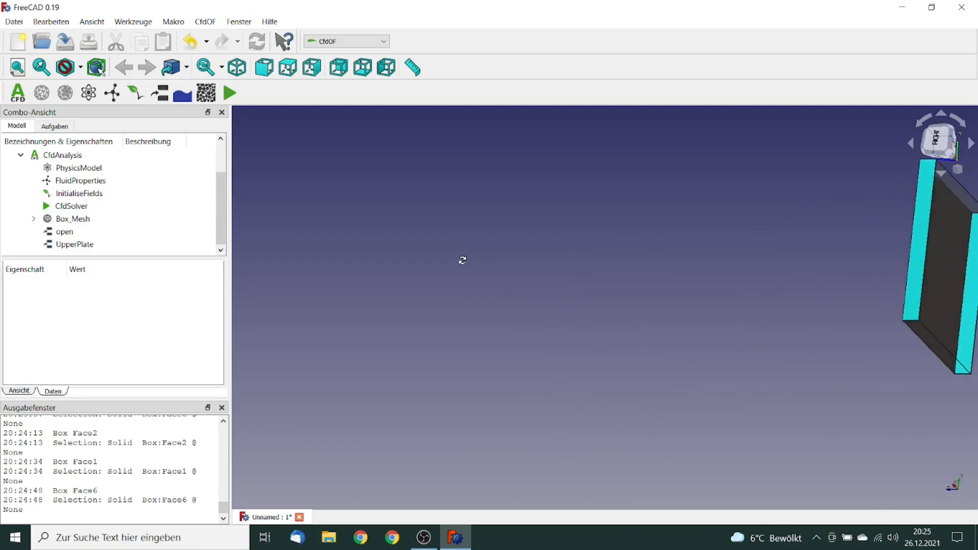
middle_drag(915, 239, 710, 251)
click(716, 251)
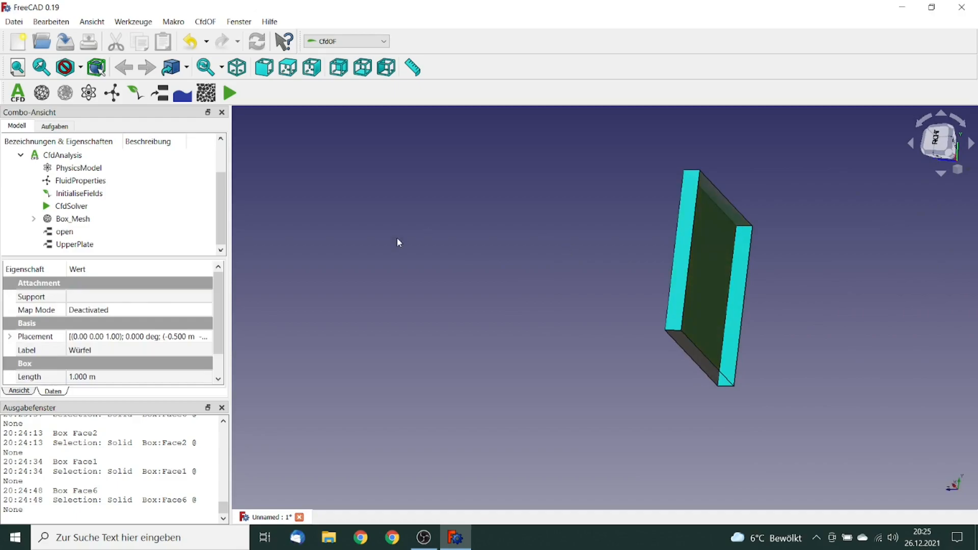
click(160, 94)
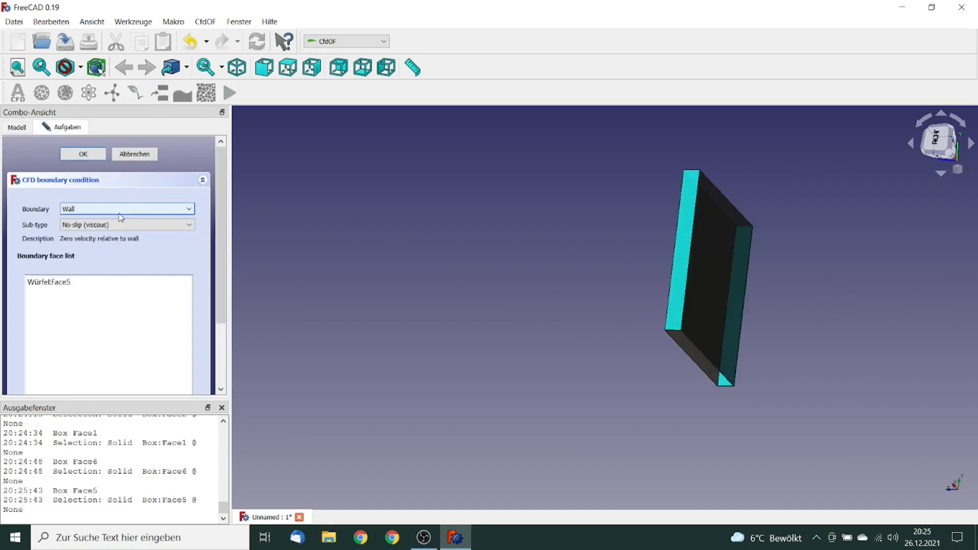
click(92, 156)
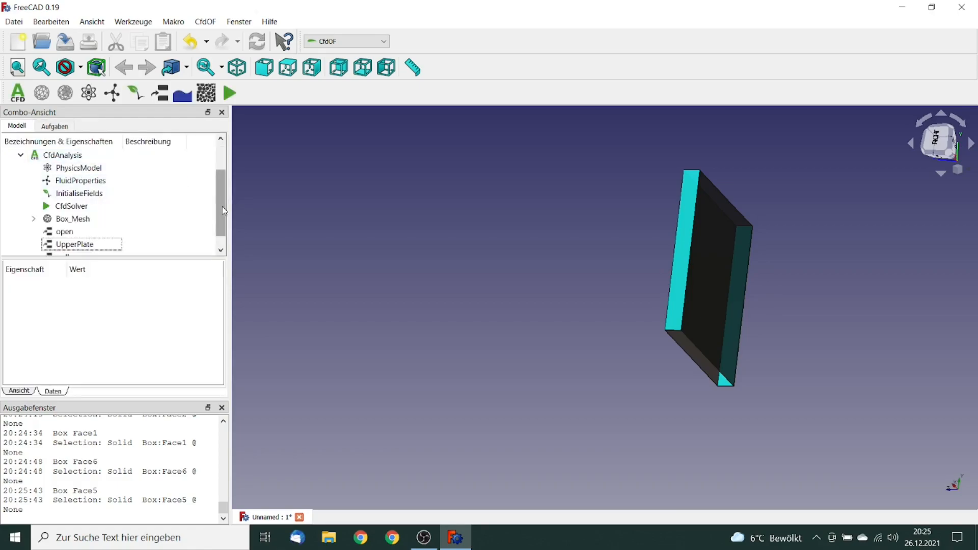
- Rename the bottom face's wall boundary condition as LowerPlate
scroll(218, 221, down, 1)
click(69, 245)
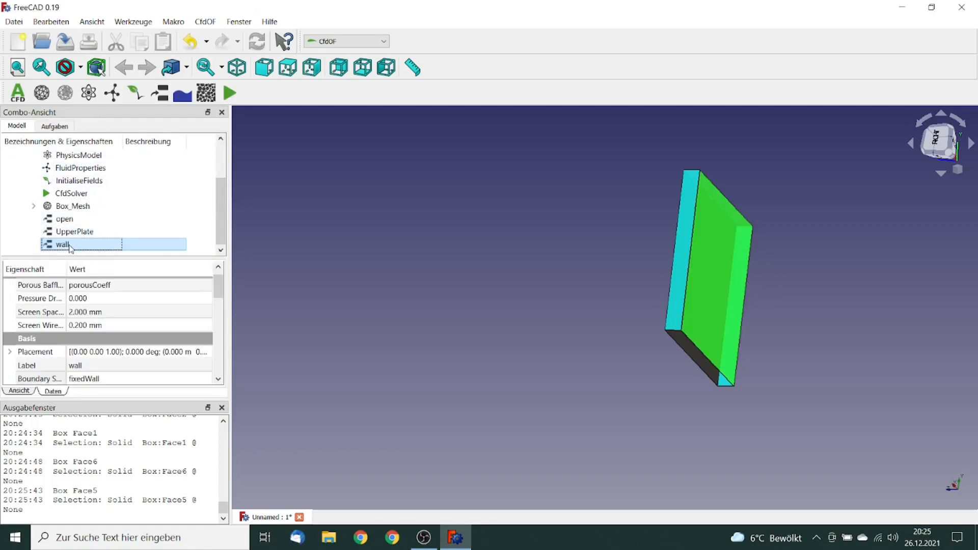
click(92, 367)
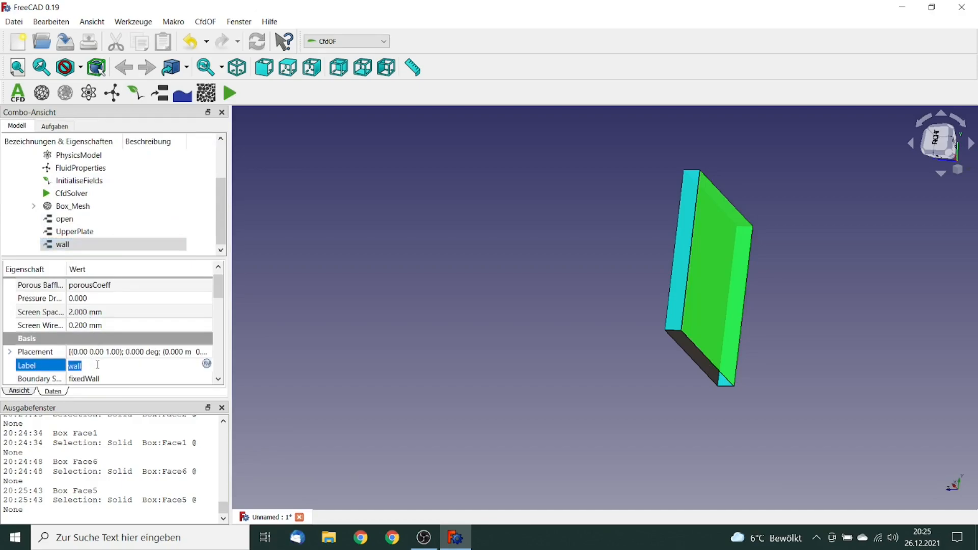
text(LowerPlate)
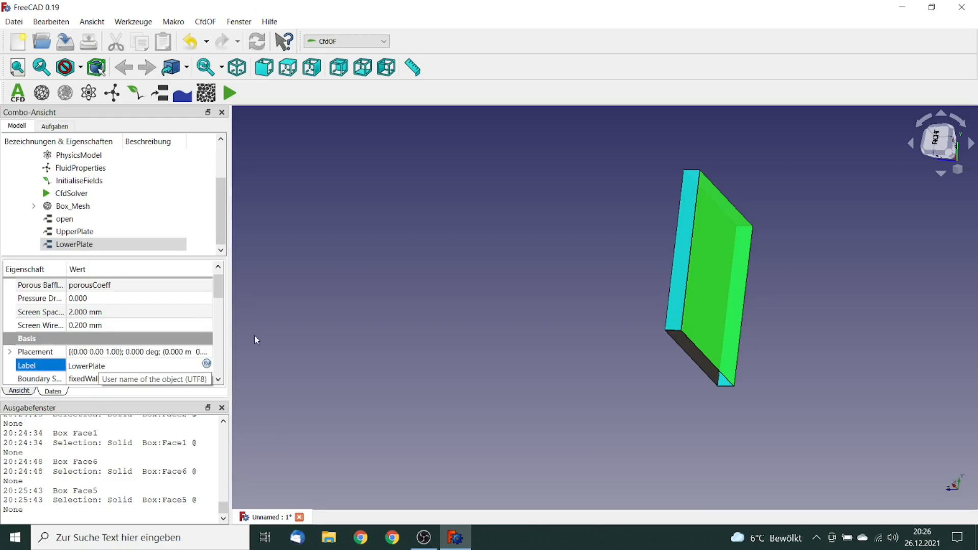
key(Tab)
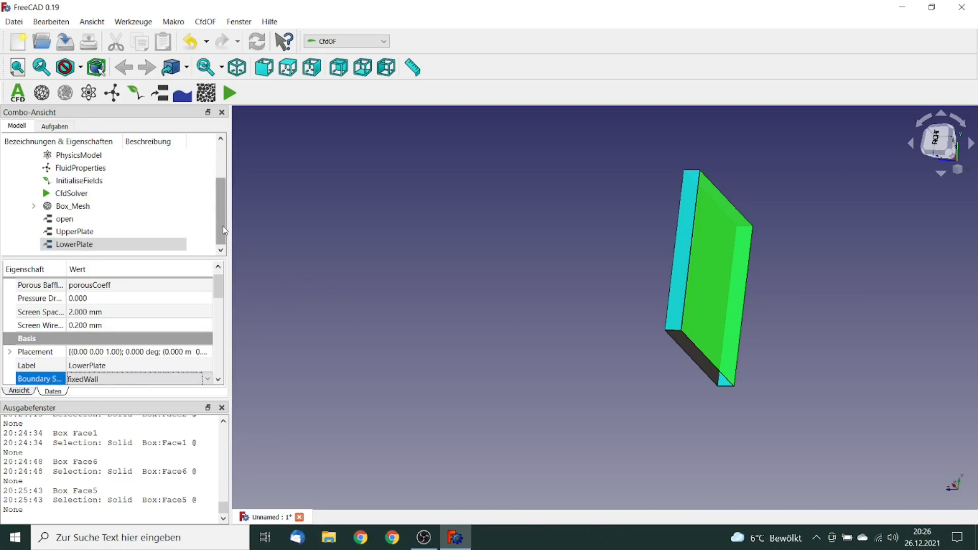
- Start another No-slip (viscous) wall boundary condition and add the box's side face at negative Y to its face list
click(411, 260)
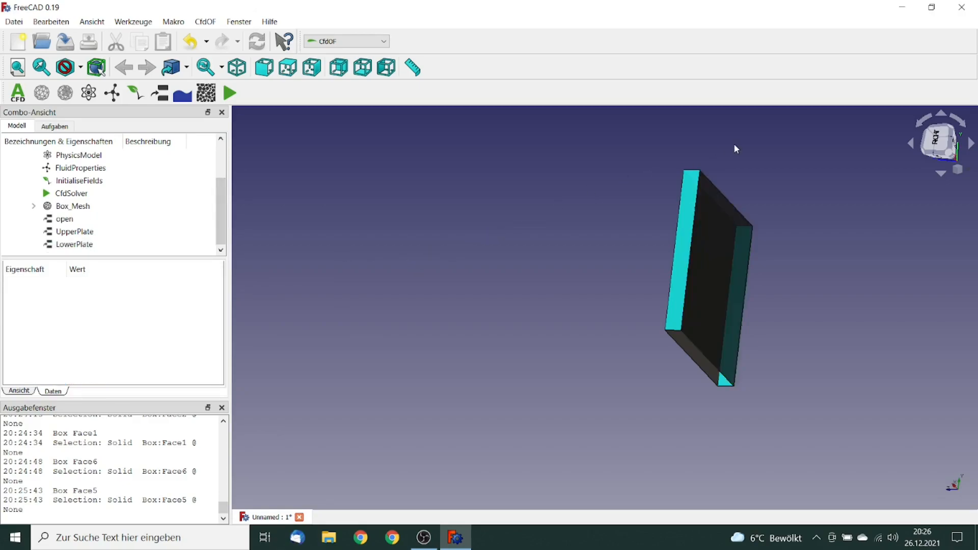
click(718, 196)
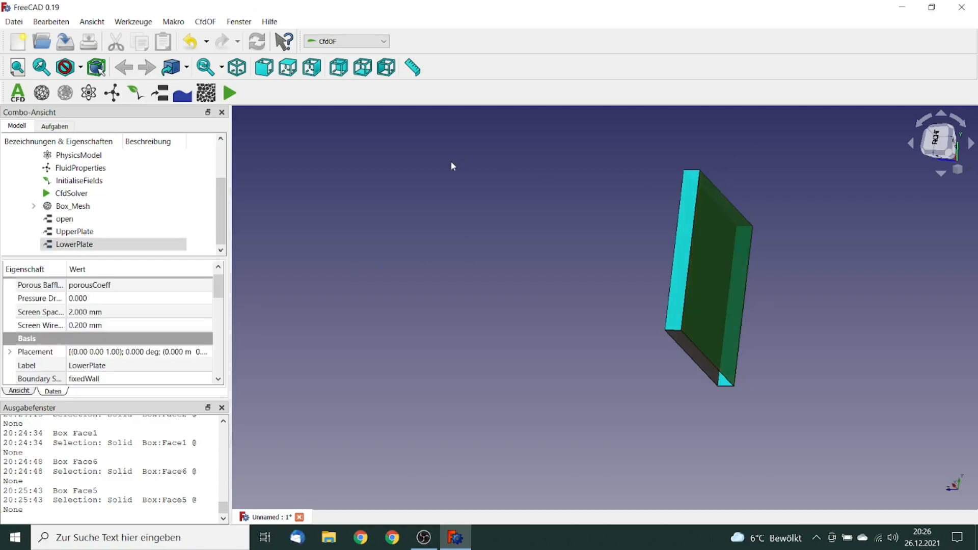
click(455, 162)
click(718, 199)
click(161, 93)
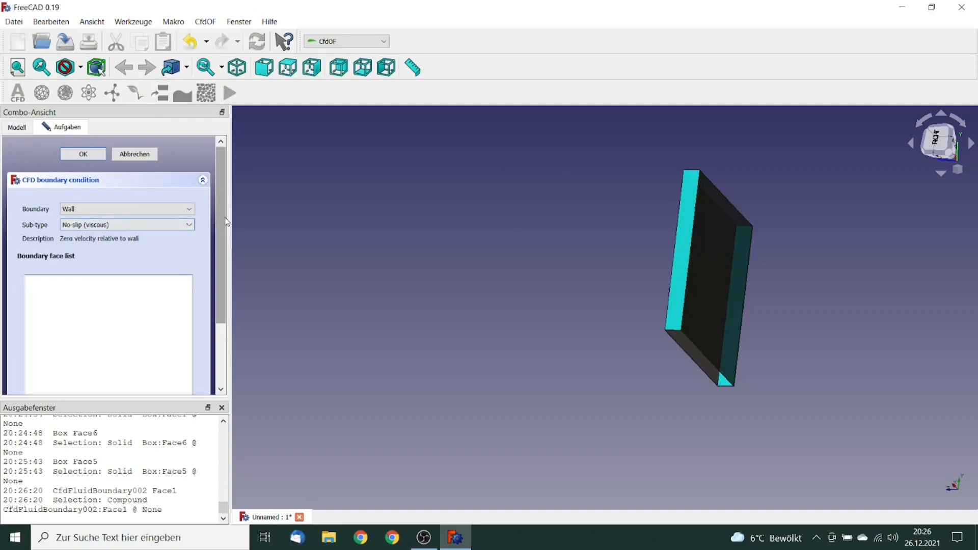
scroll(226, 269, down, 3)
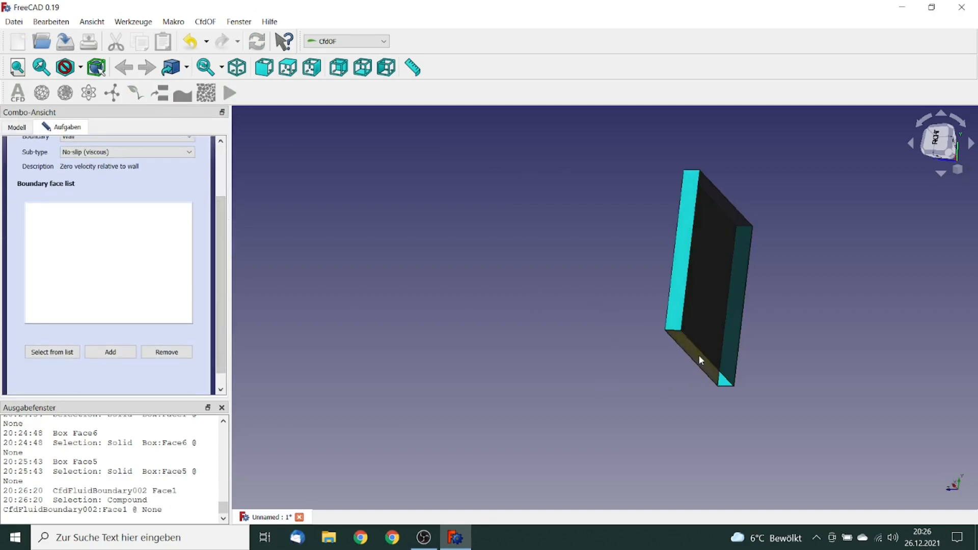
click(109, 353)
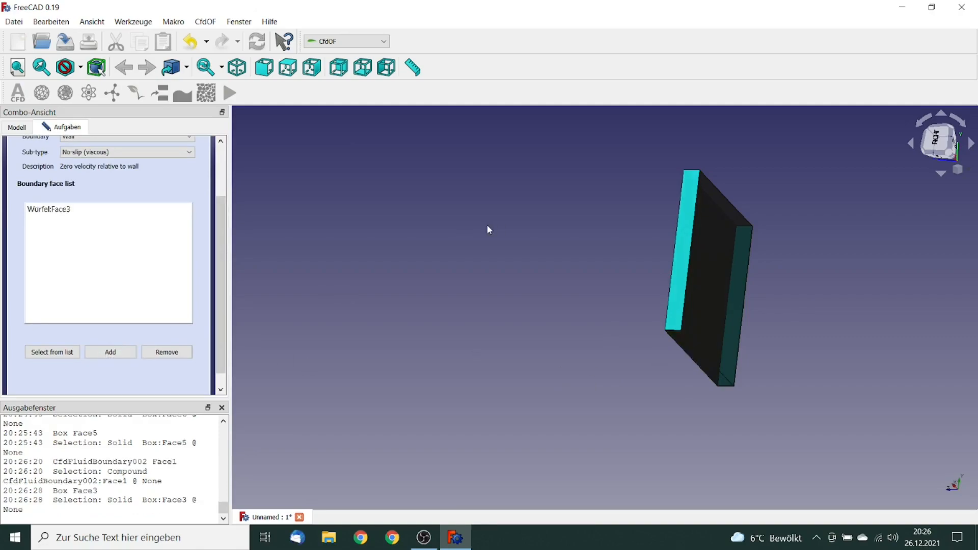
- Add the opposite side face at positive Y to the same wall boundary condition's face list
middle_drag(489, 225, 475, 304)
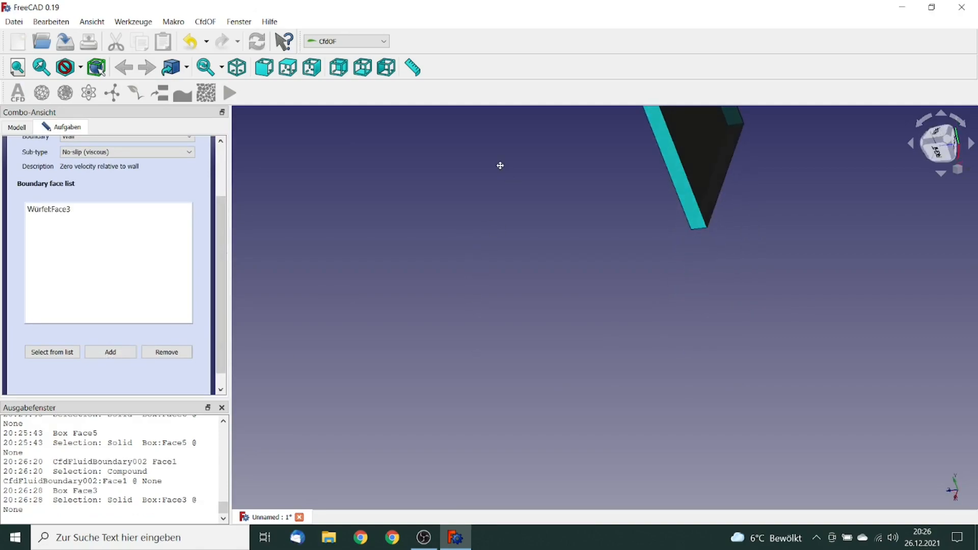
middle_drag(500, 167, 543, 333)
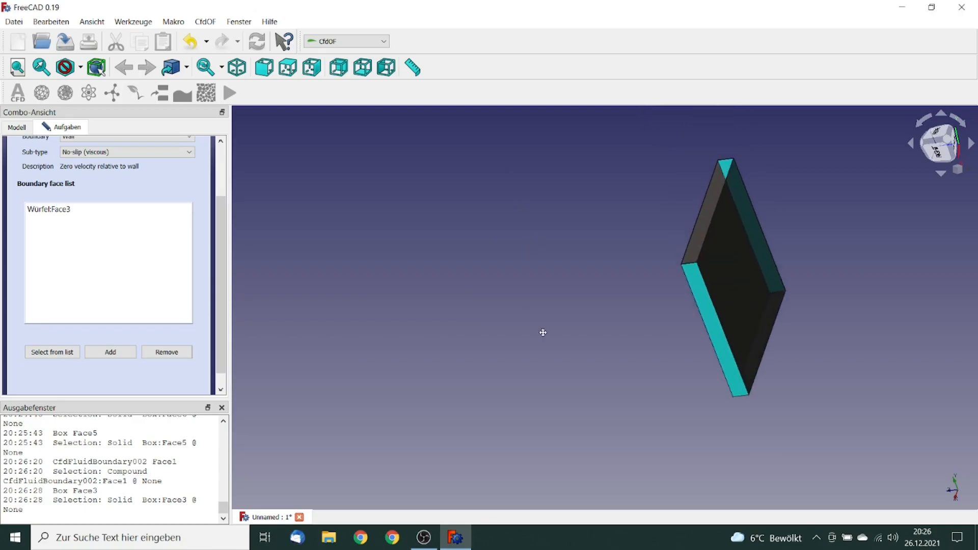
click(711, 209)
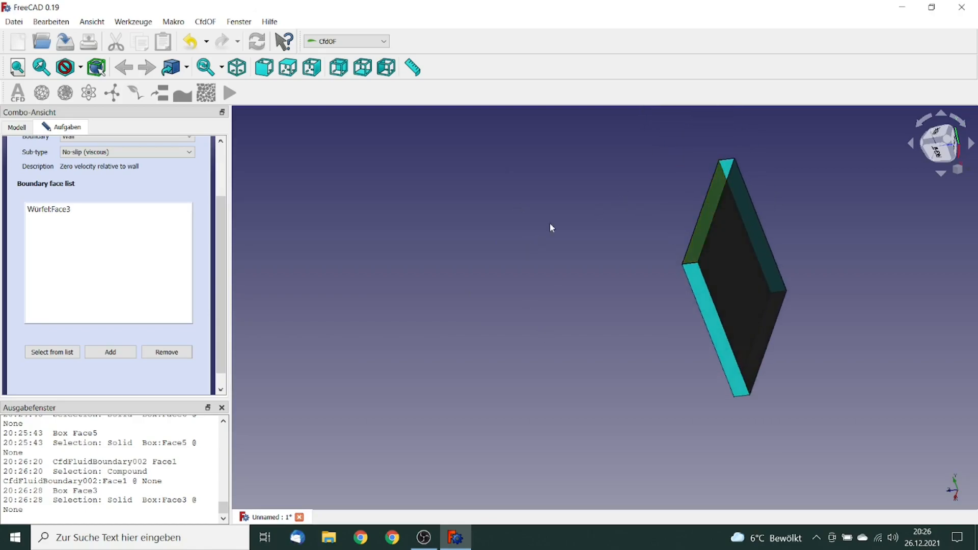
click(117, 354)
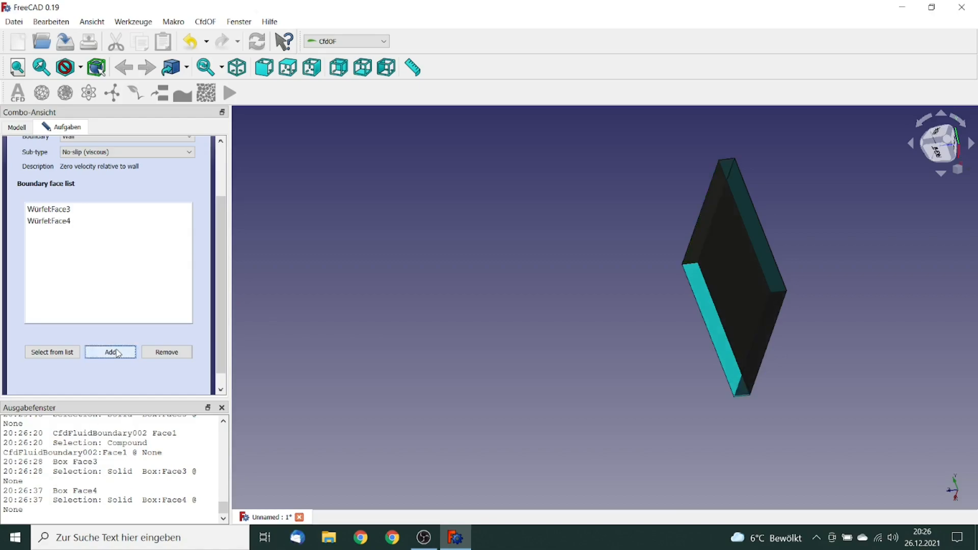
- Confirm the No-slip (viscous) wall boundary condition holding the box's two opposite side faces
drag(221, 237, 227, 187)
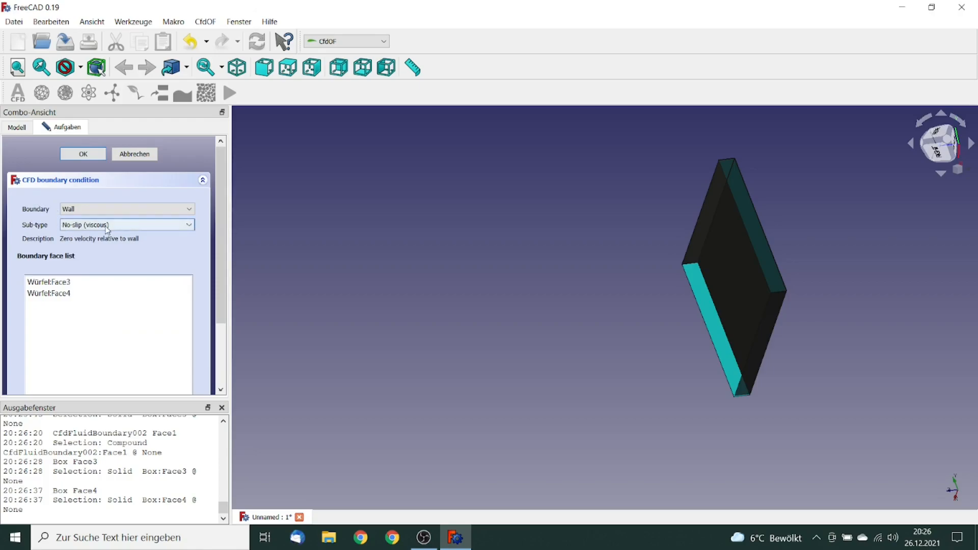
click(83, 154)
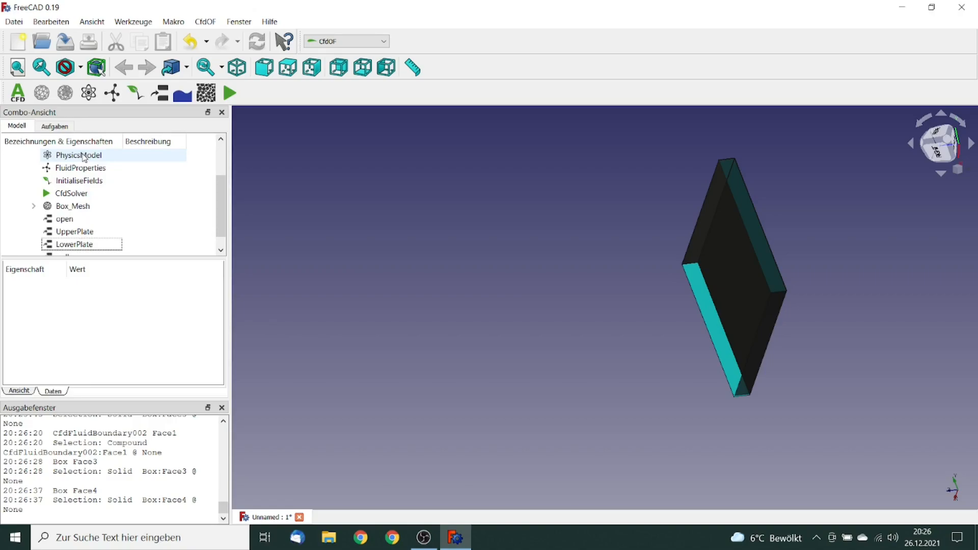
- Set the physics model to steady, incompressible, viscous flow with RANS turbulence using the kOmegaSST model
double_click(89, 155)
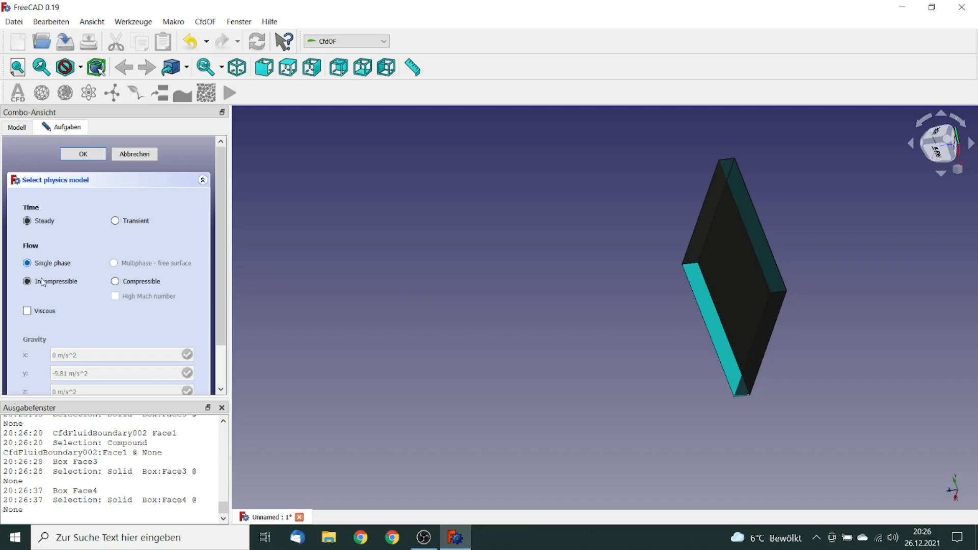
click(28, 311)
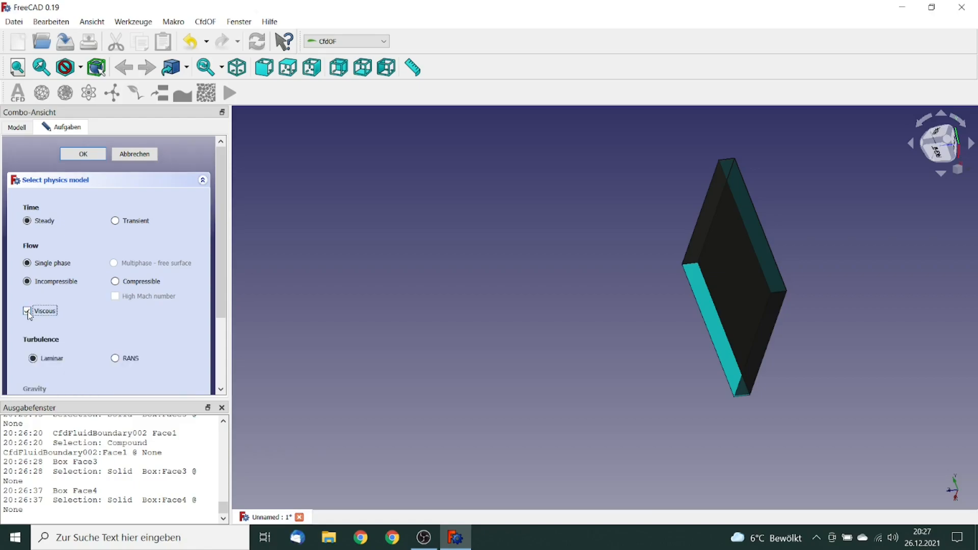
click(116, 359)
drag(222, 276, 223, 333)
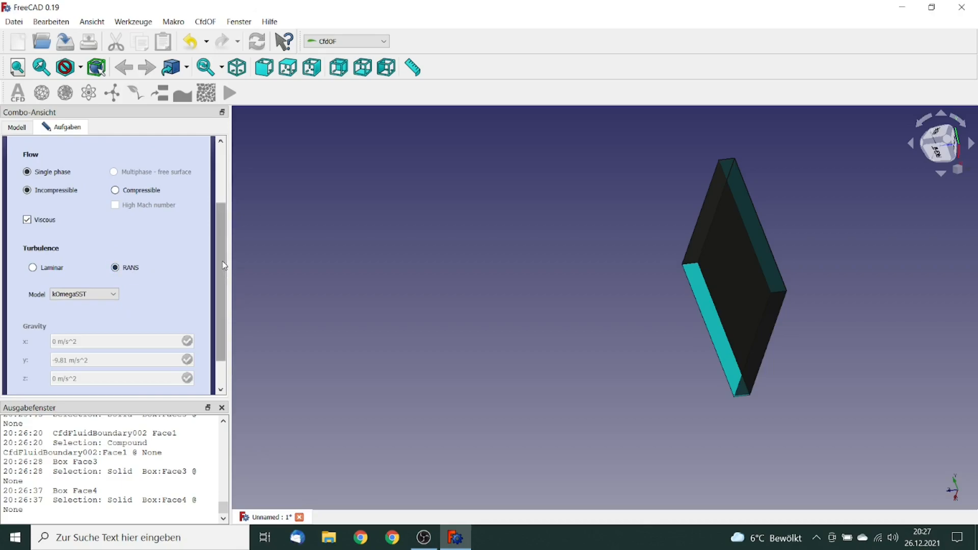
drag(222, 270, 228, 192)
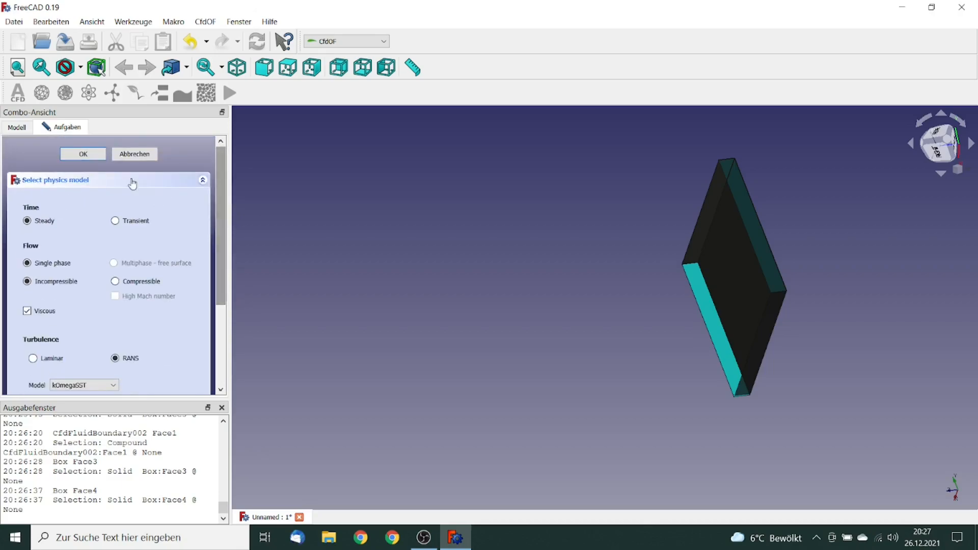
click(98, 158)
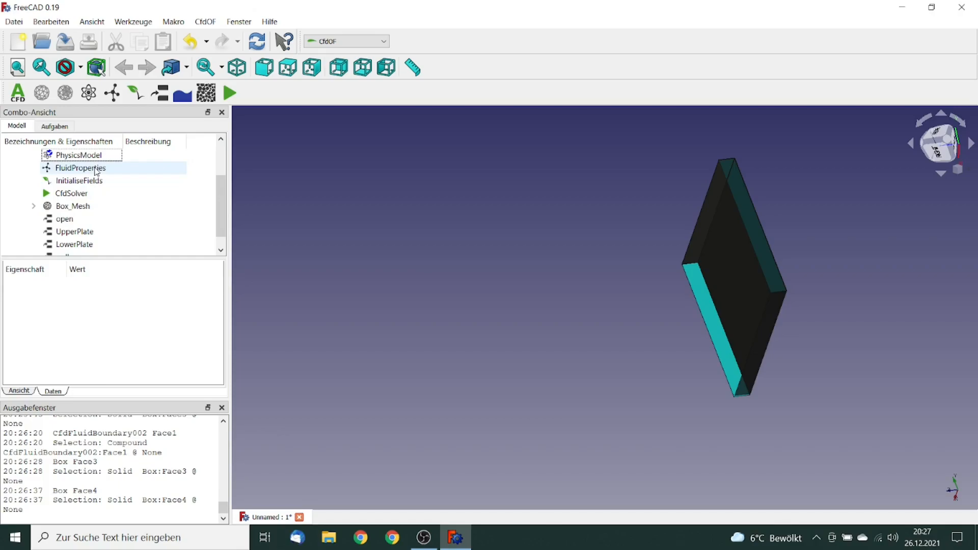
- Assign the predefined fluid OilSAE10W in the analysis's fluid properties
double_click(97, 172)
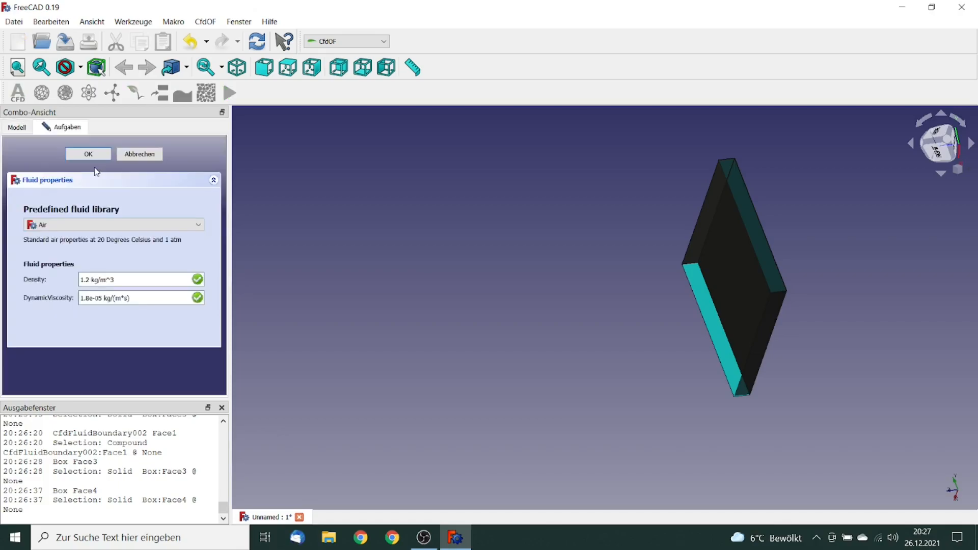
click(75, 226)
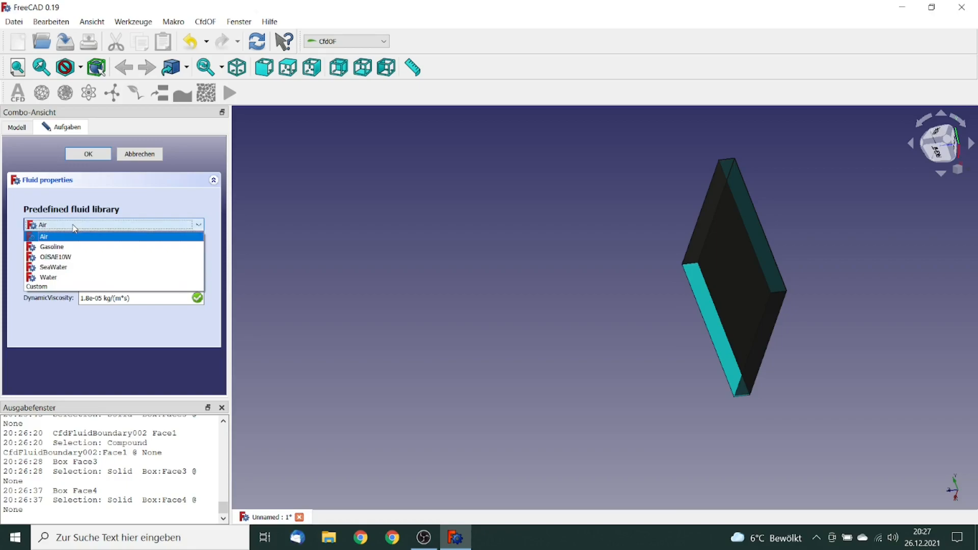
click(71, 258)
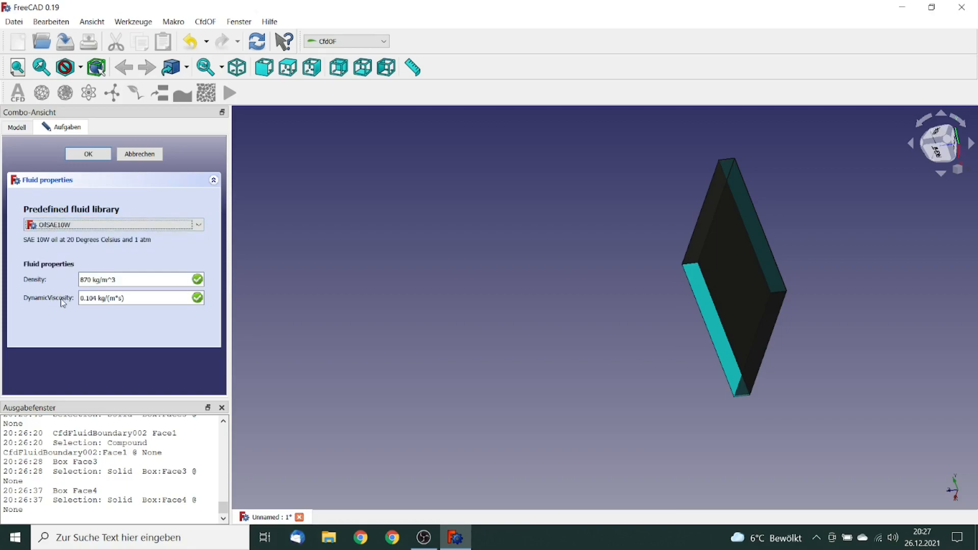
click(89, 154)
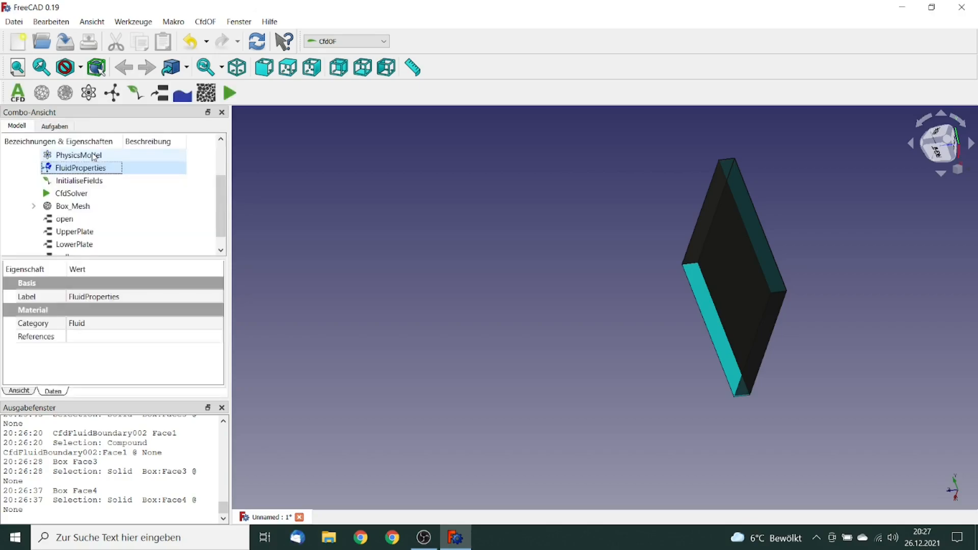
- Initialise the flow field's velocity with specified values, setting Ux to 8 m/s
double_click(90, 182)
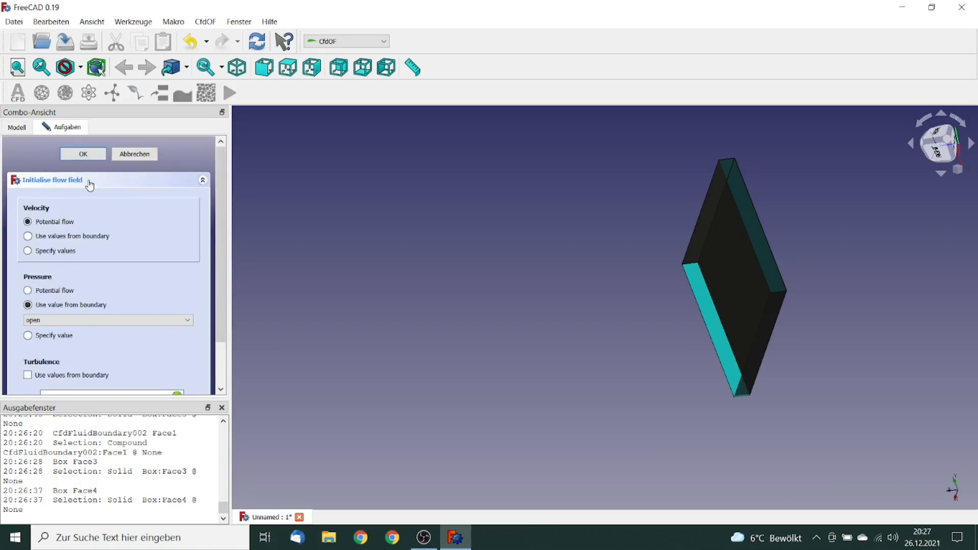
click(28, 251)
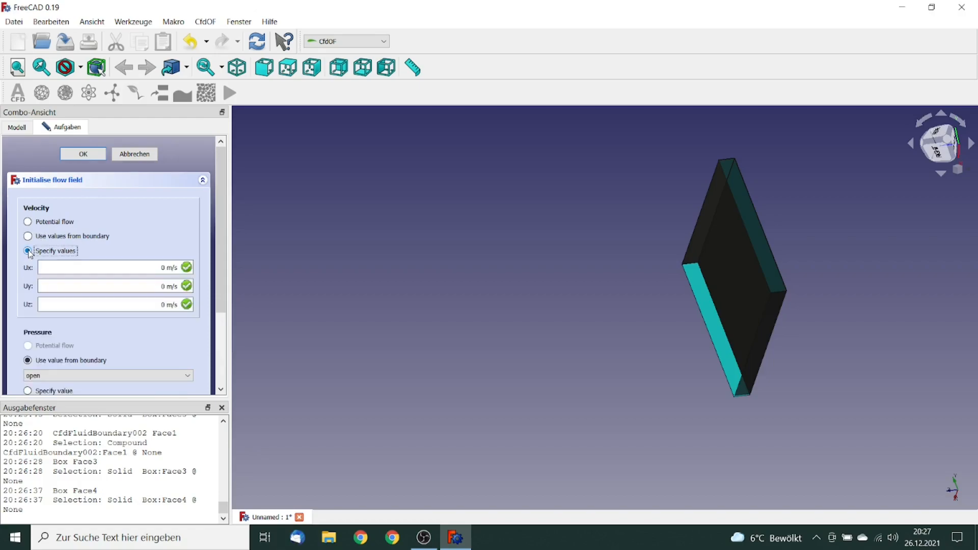
click(45, 266)
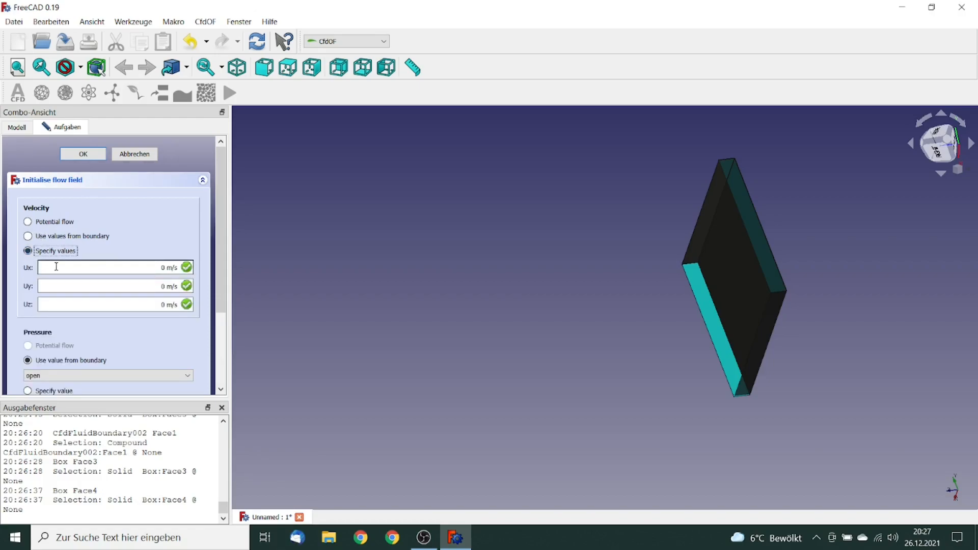
drag(165, 266, 156, 266)
- Specify an initial pressure of 0.01 Pa for the flow field instead of using the boundary's value
drag(222, 243, 207, 318)
click(31, 281)
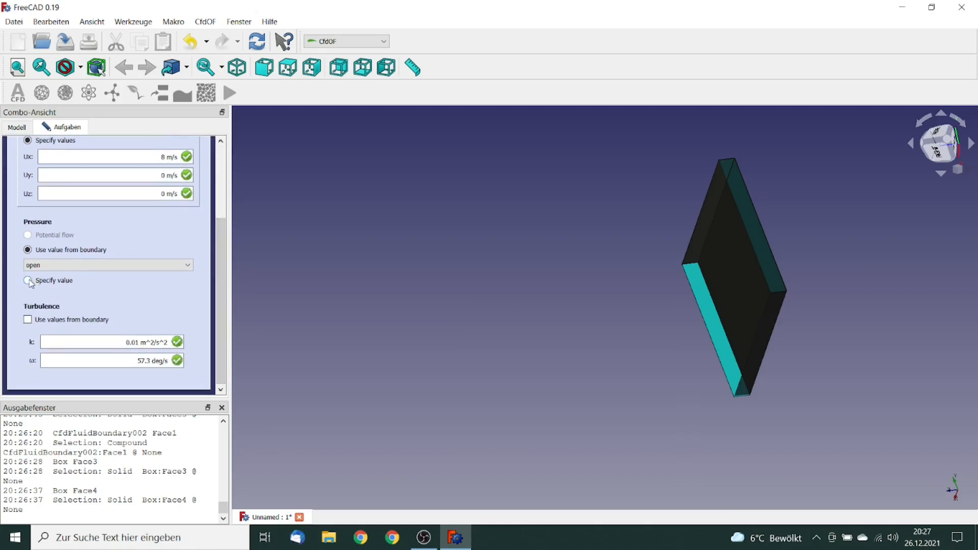
double_click(167, 284)
text(0.01 Pa)
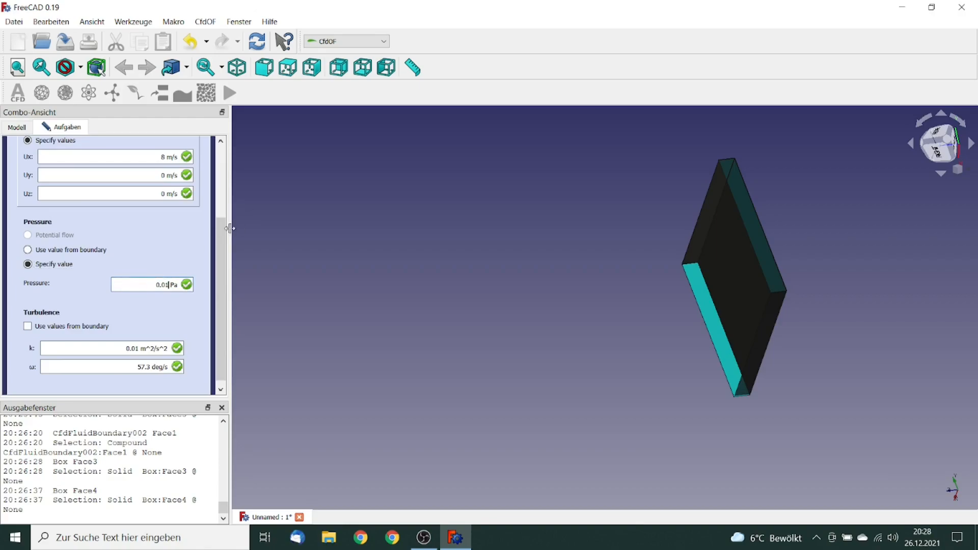
drag(225, 226, 225, 156)
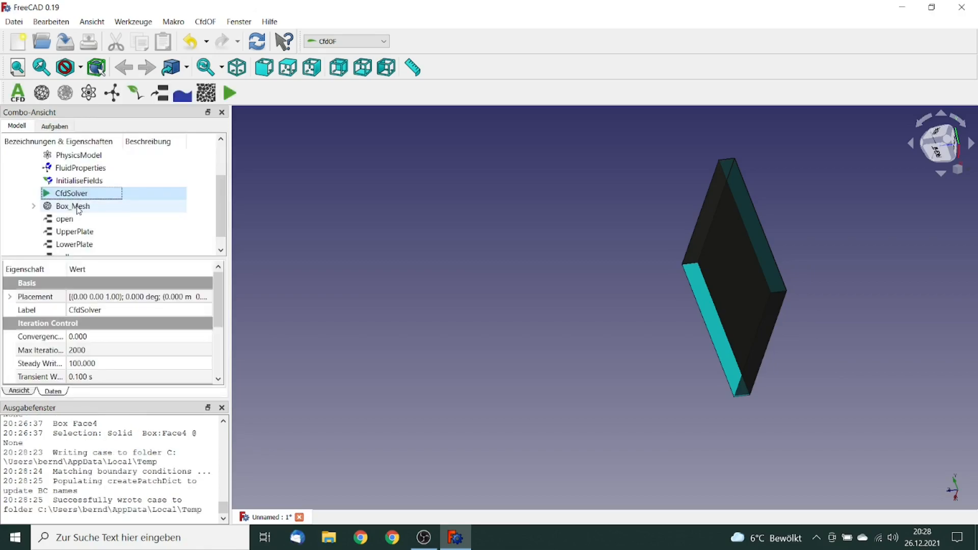
- Write the mesh case for Box_Mesh and run the mesher
click(79, 210)
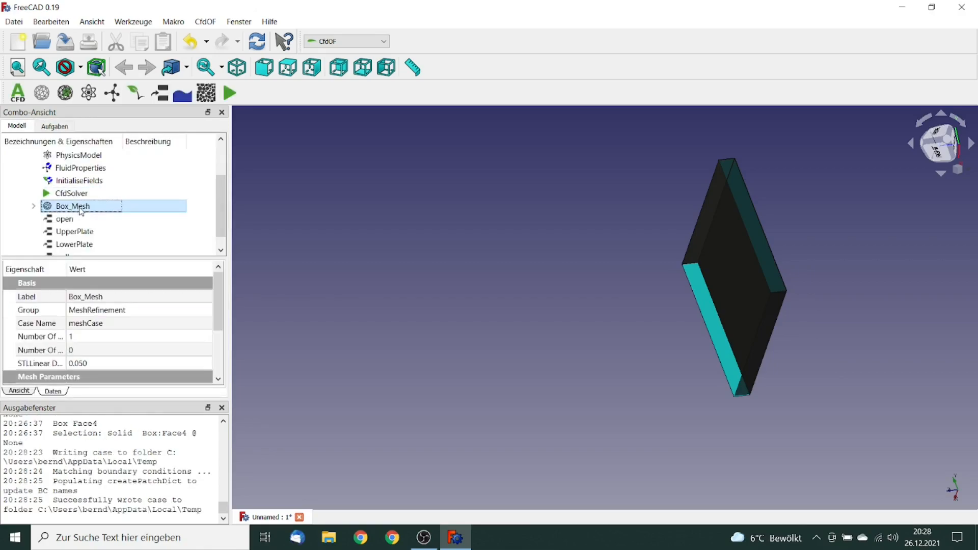
double_click(79, 209)
click(72, 222)
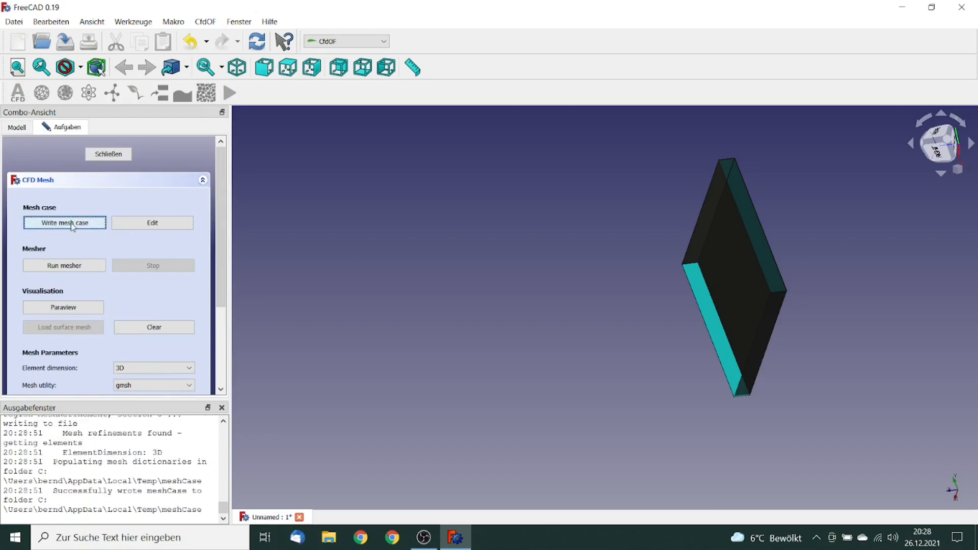
click(70, 265)
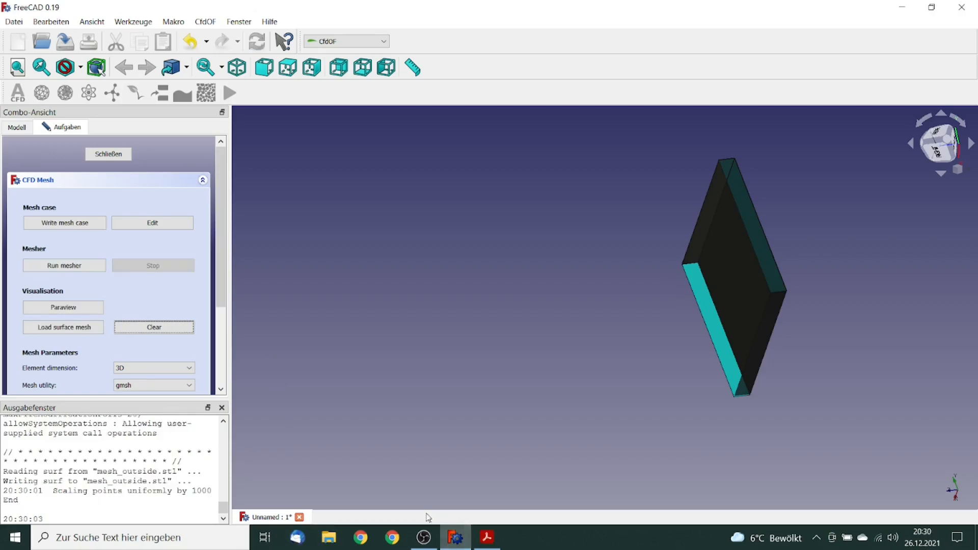
- Load the generated surface mesh, inspect it close up on the box, and close the CFD mesh settings
click(65, 332)
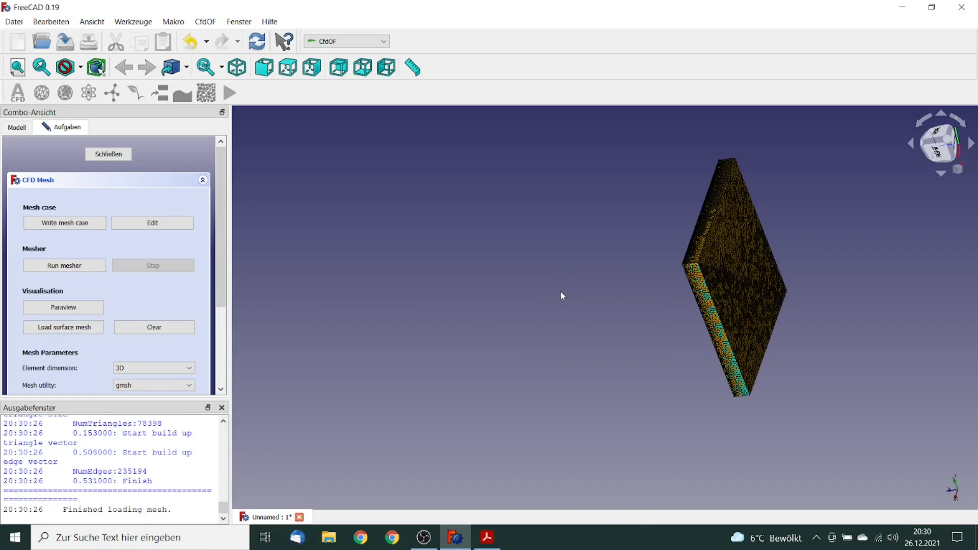
scroll(557, 304, down, 2)
scroll(565, 273, up, 6)
middle_drag(572, 255, 420, 317)
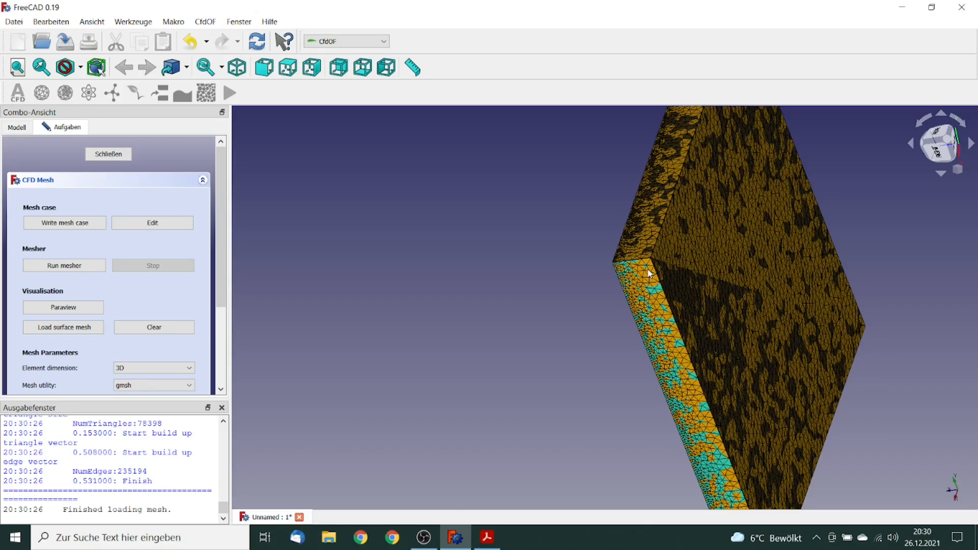
click(112, 159)
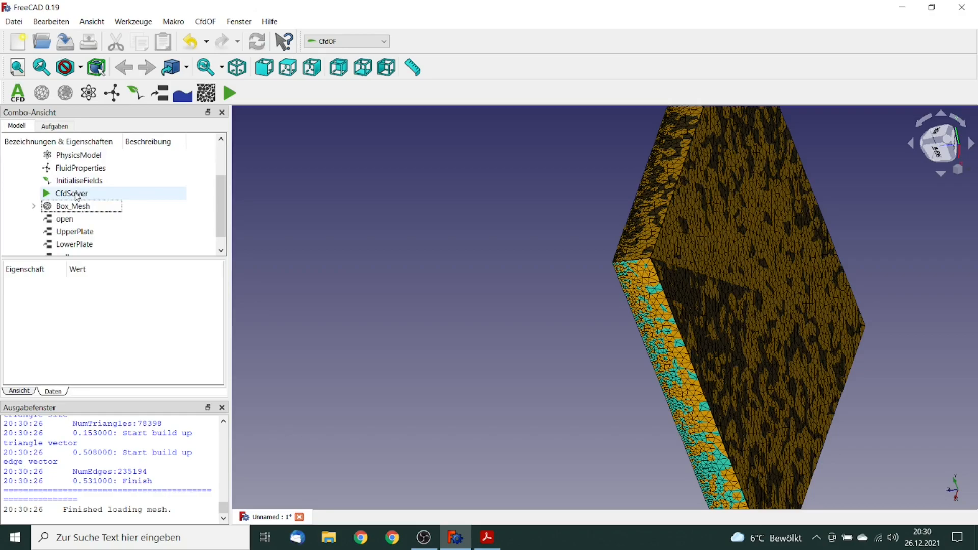
- Write the CfdSolver case and open its case folder for external editing
double_click(76, 196)
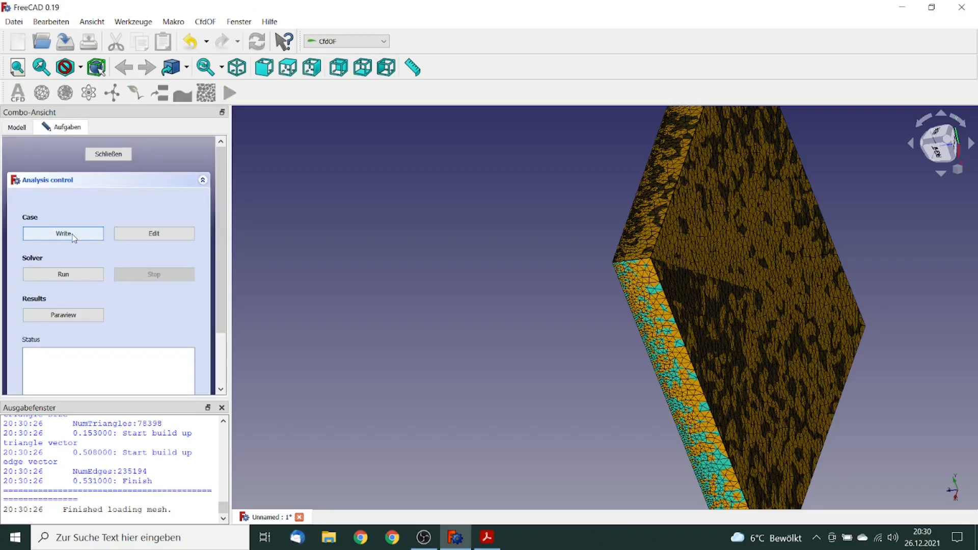
click(74, 236)
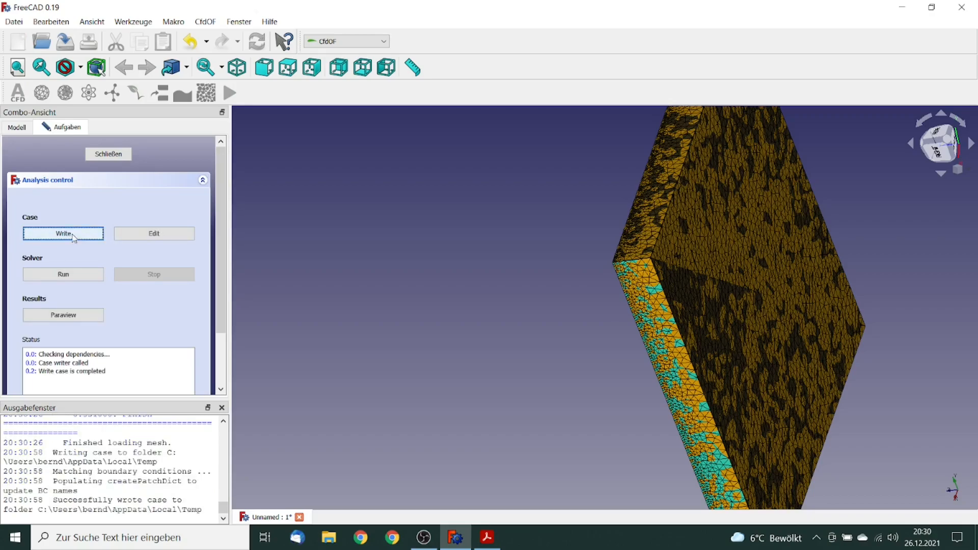
click(163, 238)
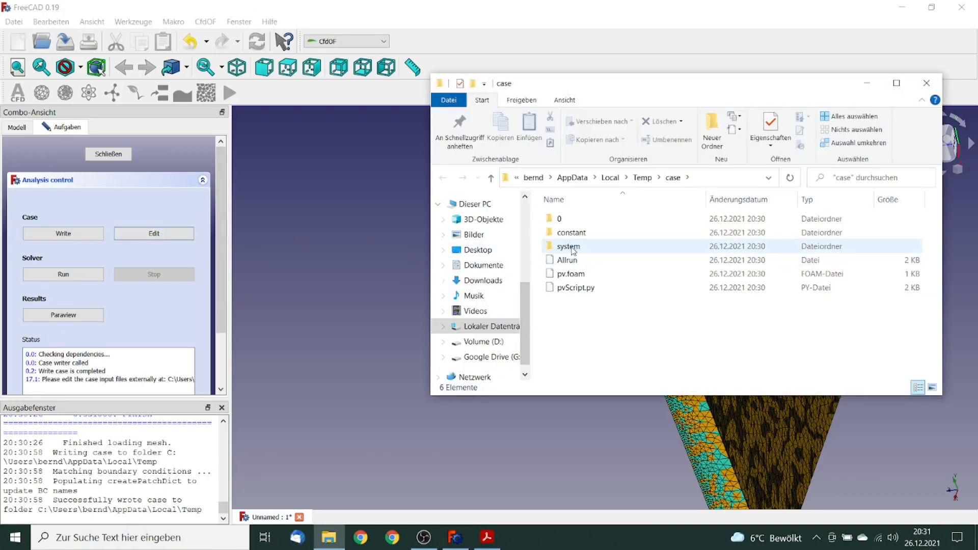
- Open the controlDict file from the case's system folder in Notepad++ and view its end
double_click(569, 246)
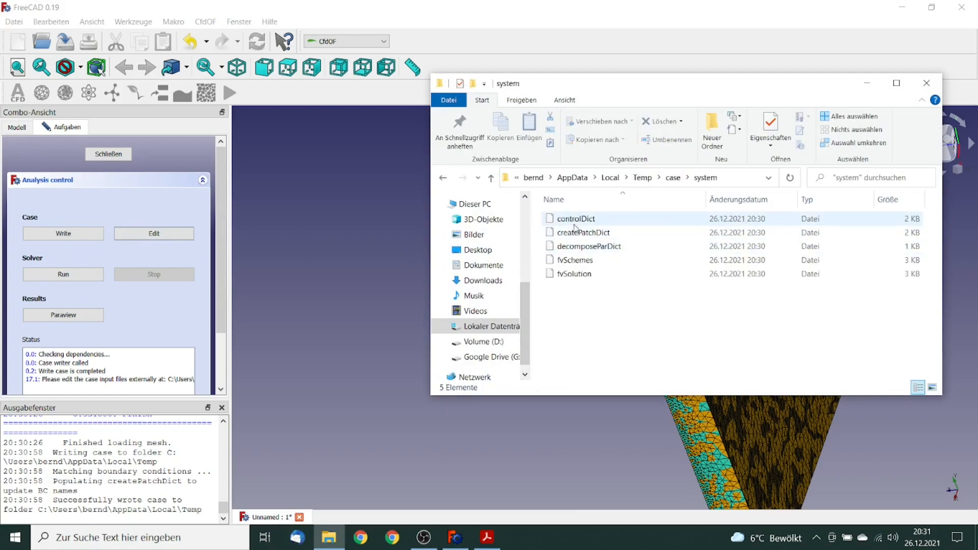
click(577, 221)
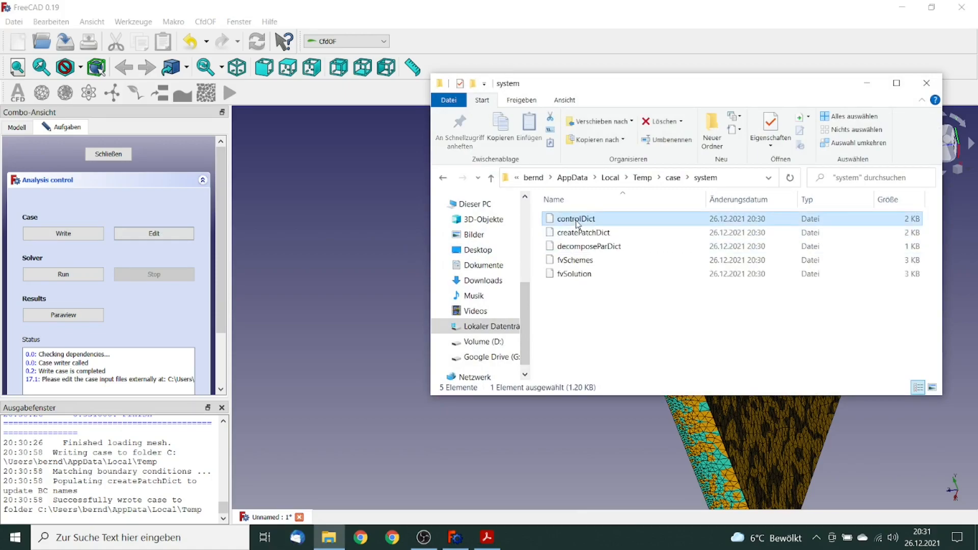
right_click(577, 220)
click(619, 288)
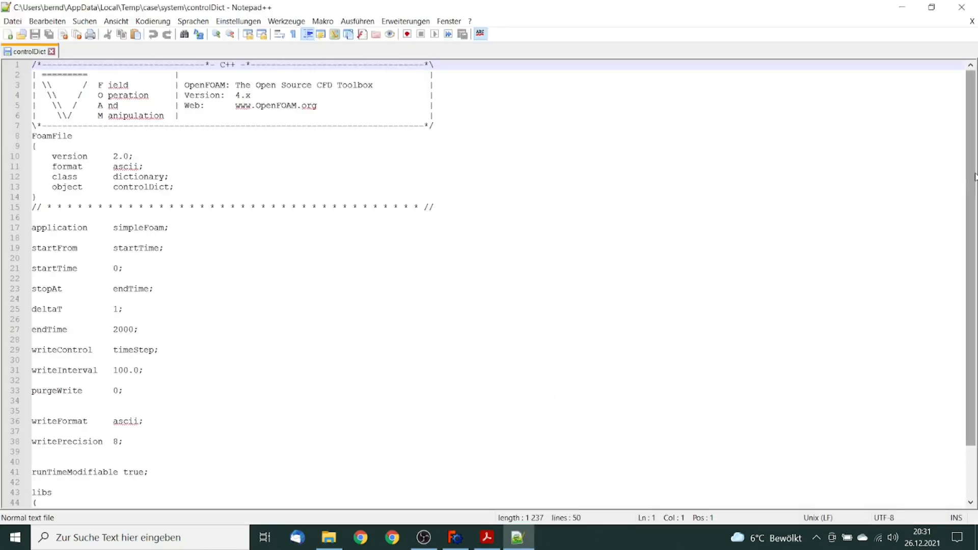
scroll(971, 254, down, 2)
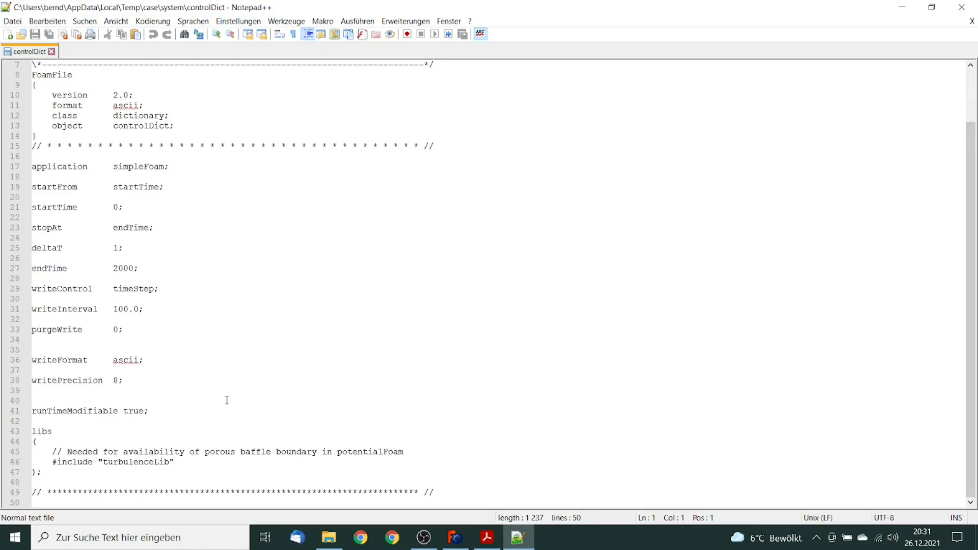
- Copy the whole functions block with forces_all from the Integrated forces output page in Acrobat Reader, and return to controlDict in Notepad++
click(485, 538)
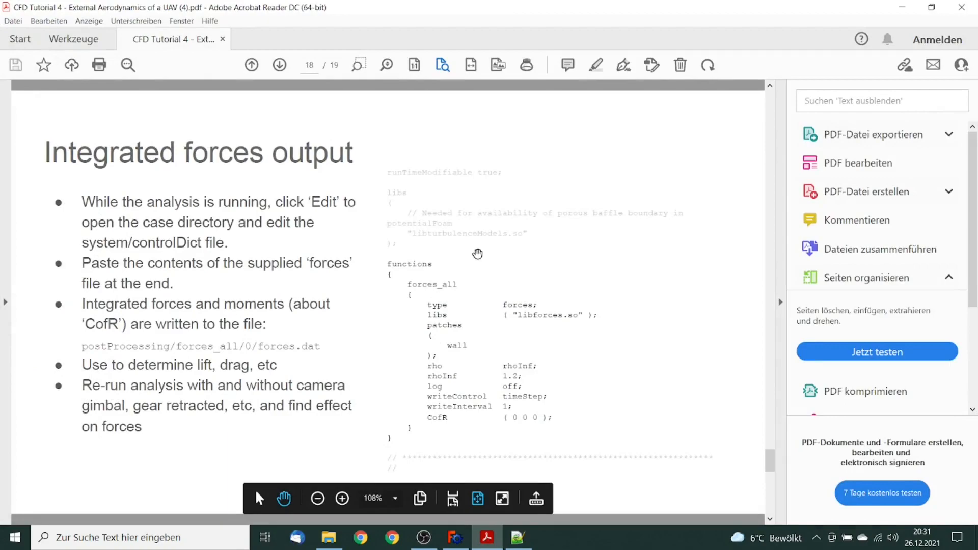
right_click(477, 254)
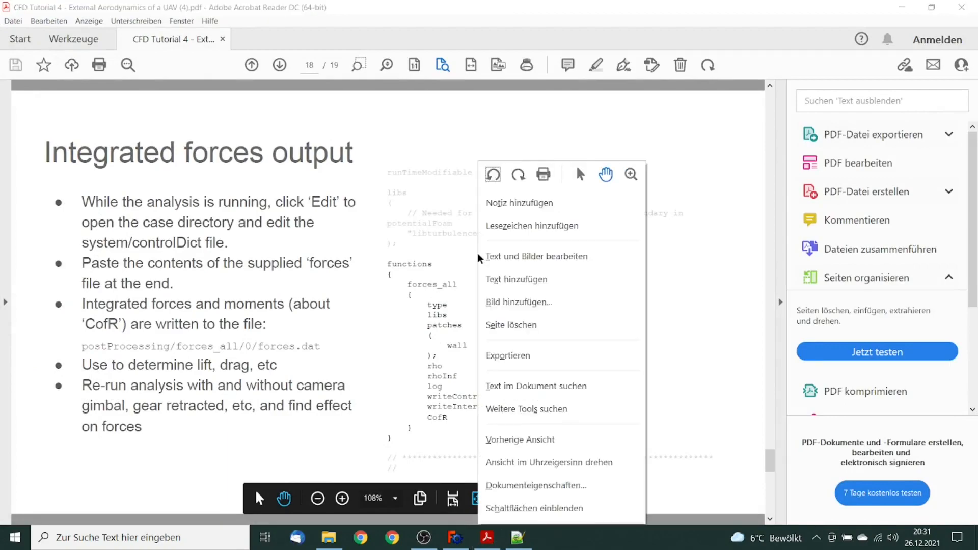
click(584, 178)
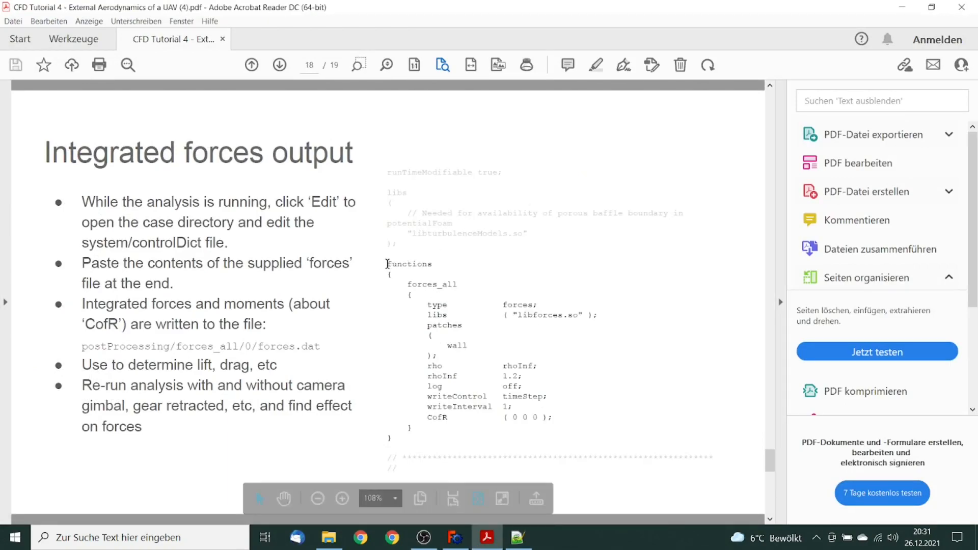
drag(387, 264, 424, 433)
key(ctrl+c)
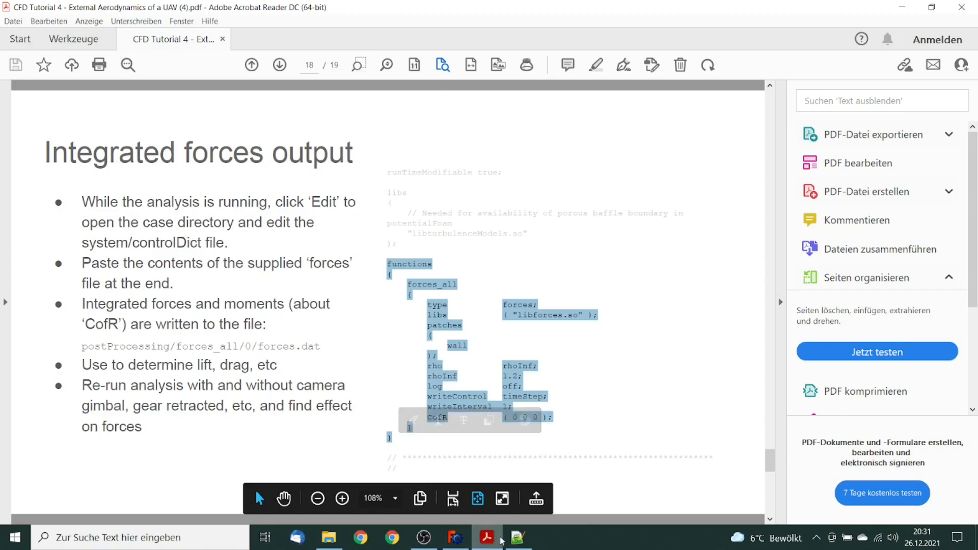
click(518, 538)
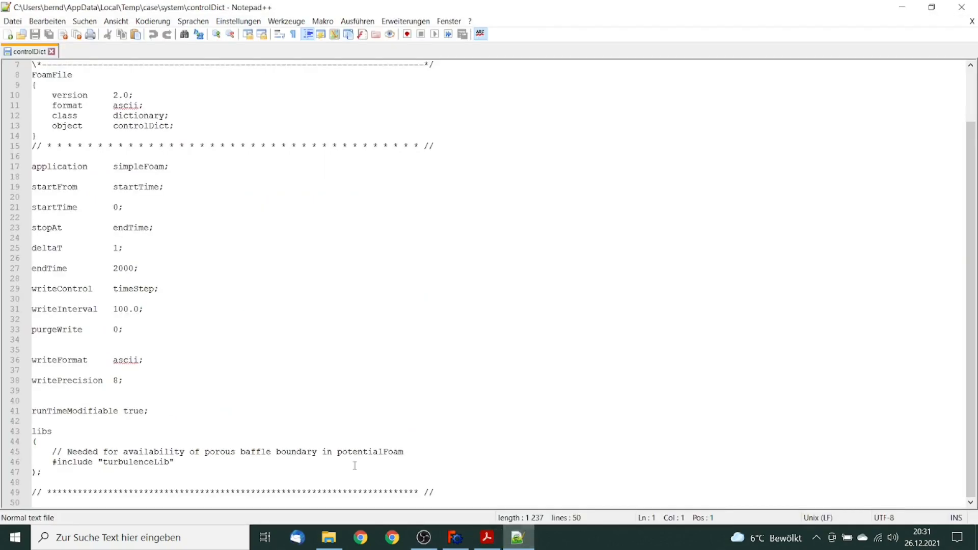
- Paste the copied functions block into controlDict between the runTimeModifiable line and the libs block
click(159, 410)
key(Return)
key(Return)
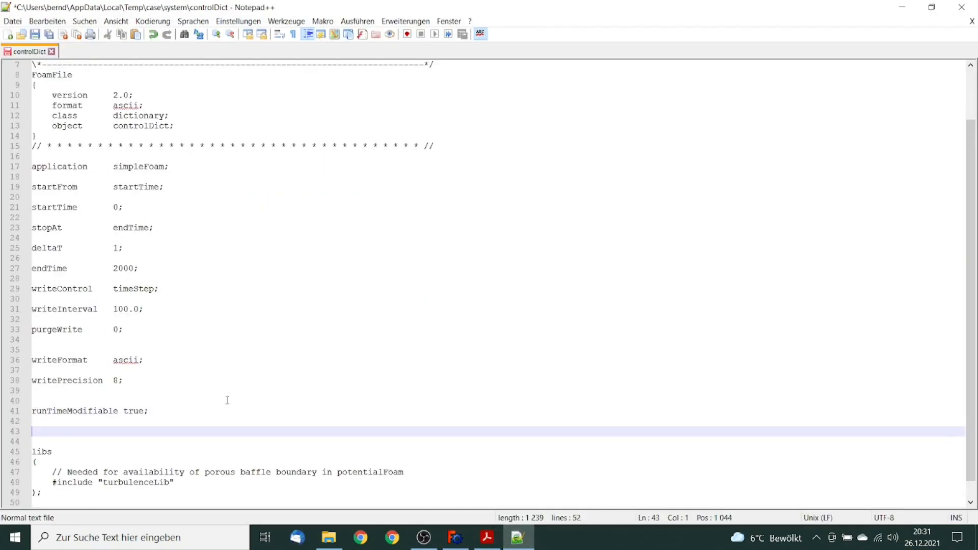
right_click(36, 433)
click(79, 232)
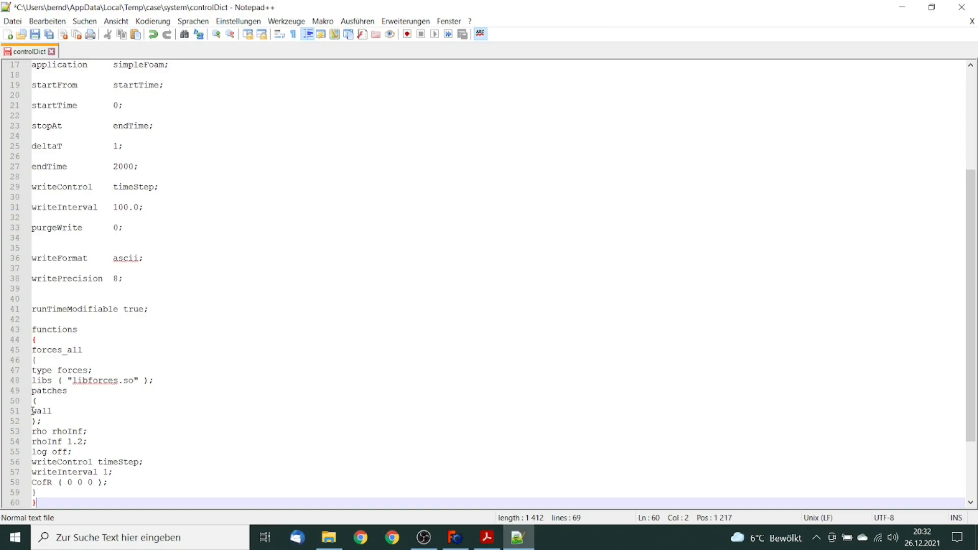
- Change the patch name in the forces_all block to UpperPlate and set rhoInf to 780.0
drag(31, 411, 54, 410)
text(U)
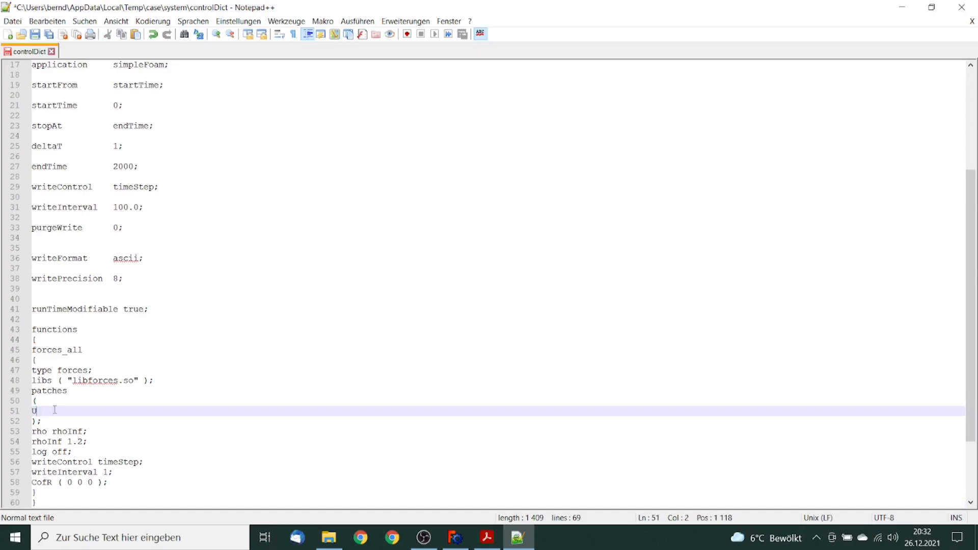
text(pperPlate)
drag(68, 442, 84, 443)
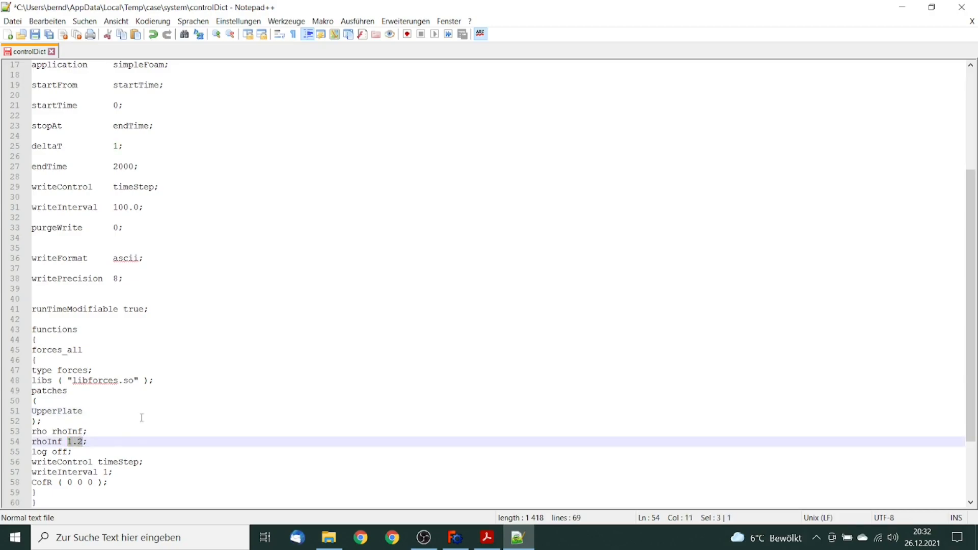
text(780.0)
- Save and close the controlDict file, and exit Notepad++
click(35, 34)
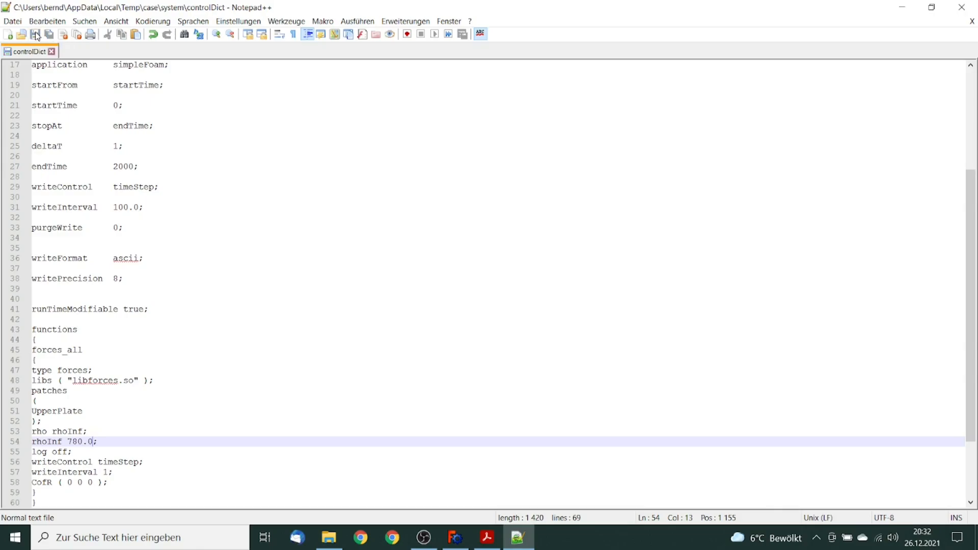
click(52, 51)
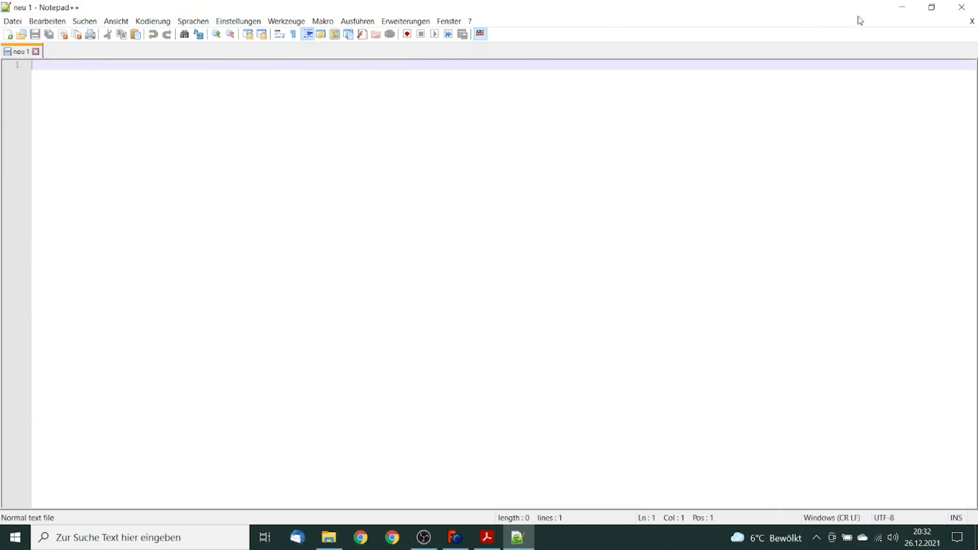
click(954, 15)
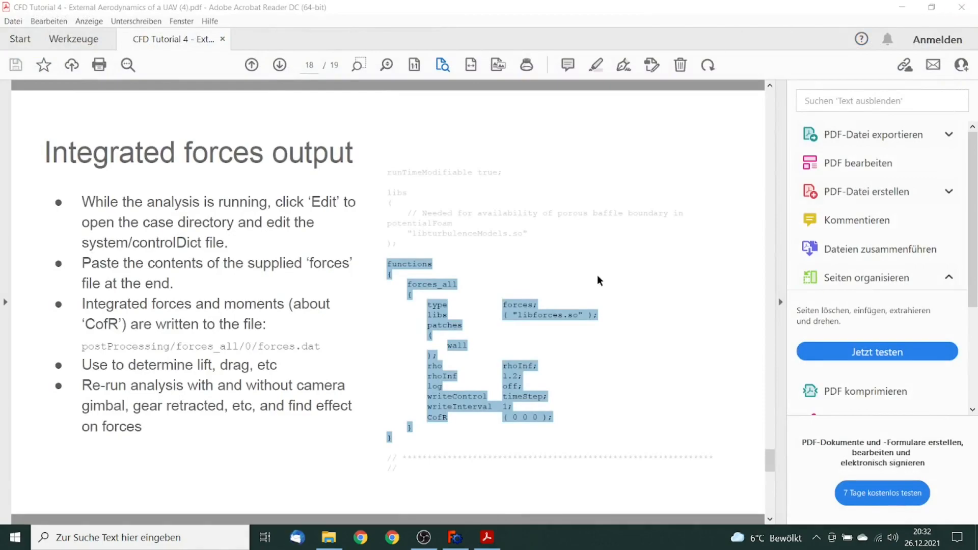
- Switch to FreeCAD, run the CfdOF solver and open the finished results in ParaView
click(452, 535)
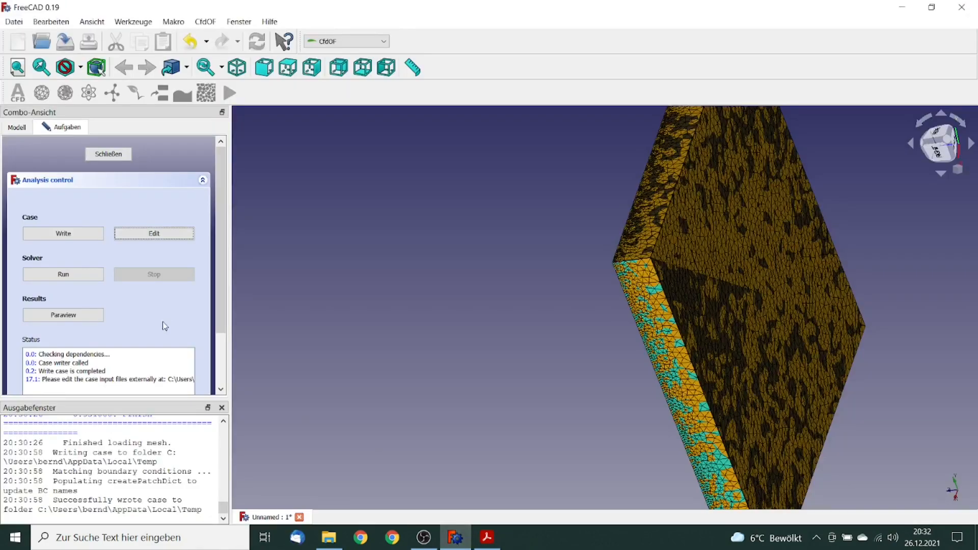
click(62, 275)
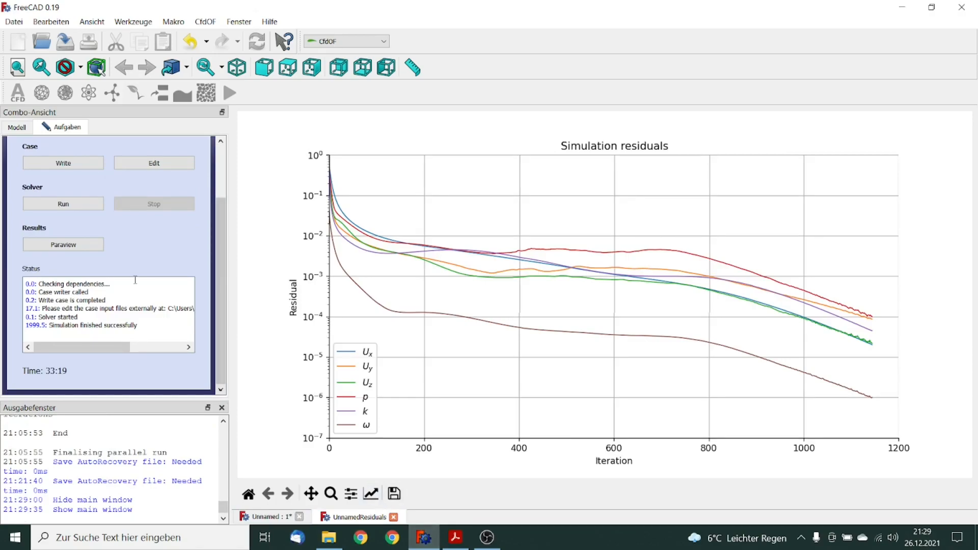
click(82, 247)
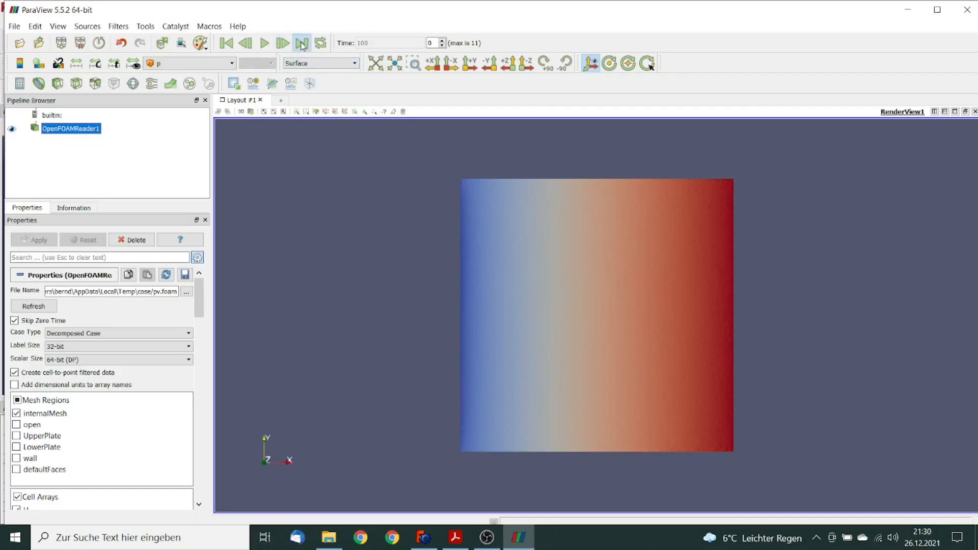
- Show the results at the last time step and colour the box by the X component of velocity U
click(302, 44)
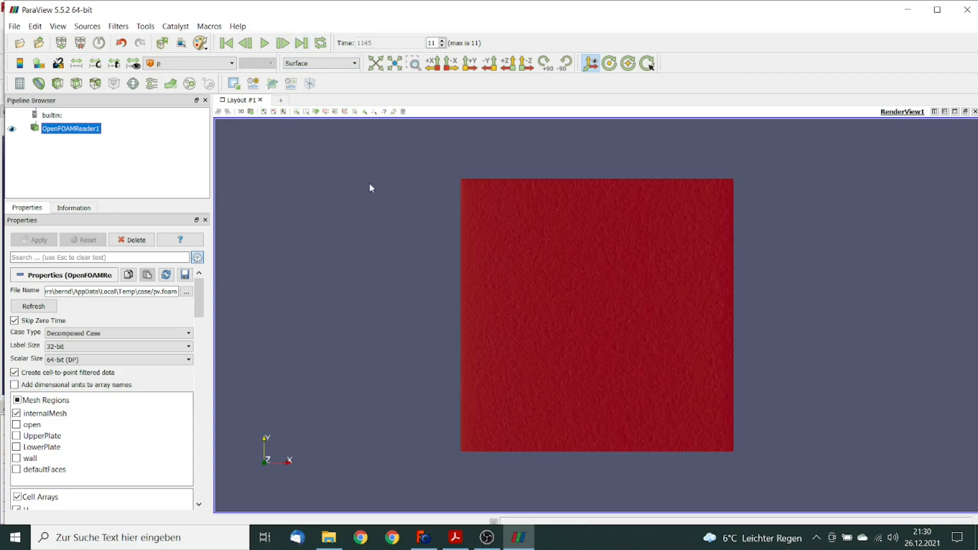
drag(521, 305, 530, 227)
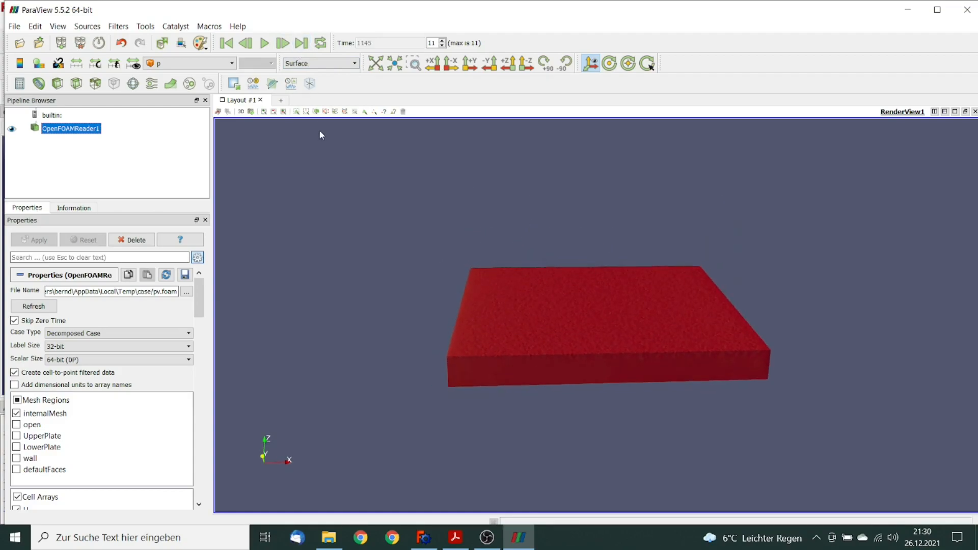
click(233, 64)
click(206, 71)
click(271, 65)
click(265, 86)
mouse_move(454, 232)
mouse_down()
mouse_move(449, 214)
mouse_move(443, 222)
mouse_up()
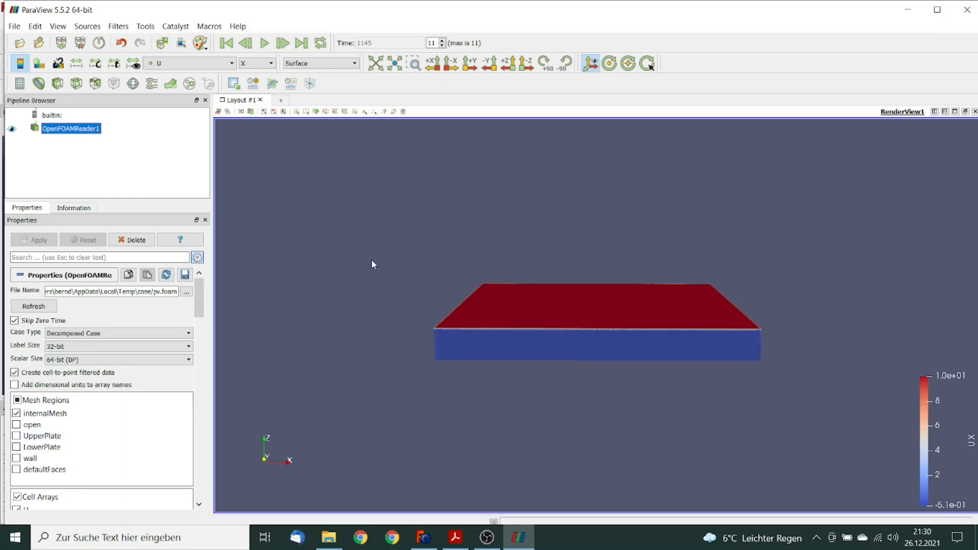
- Plot the data over a vertical line through the box centre, with Point1 at 0, 0, 0 and Point2's X and Y at 0
click(273, 84)
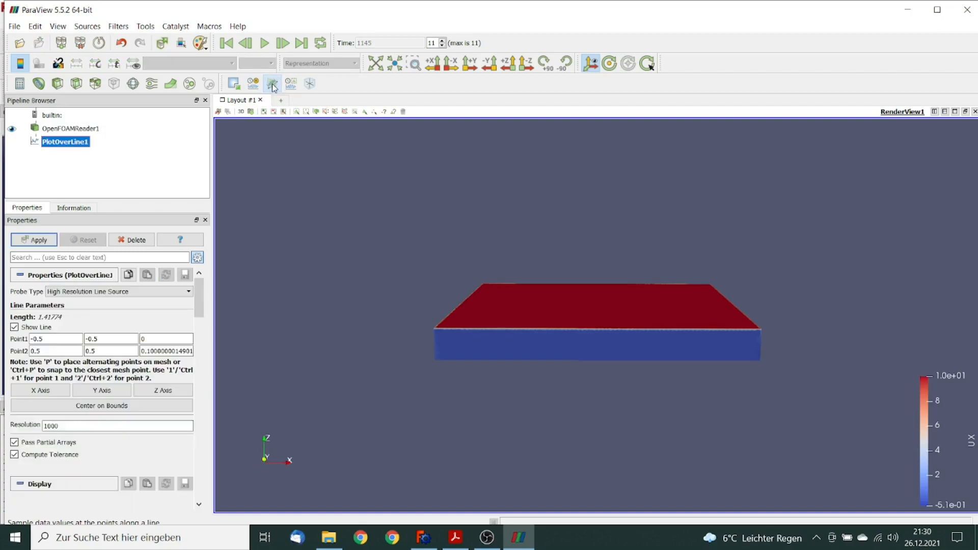
drag(51, 341, 3, 335)
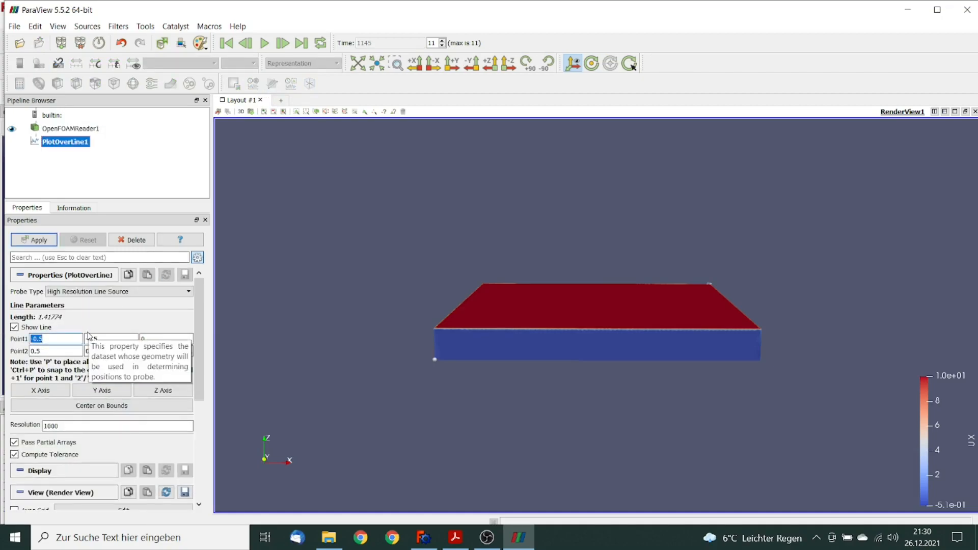
text(0)
drag(103, 339, 57, 336)
text(0)
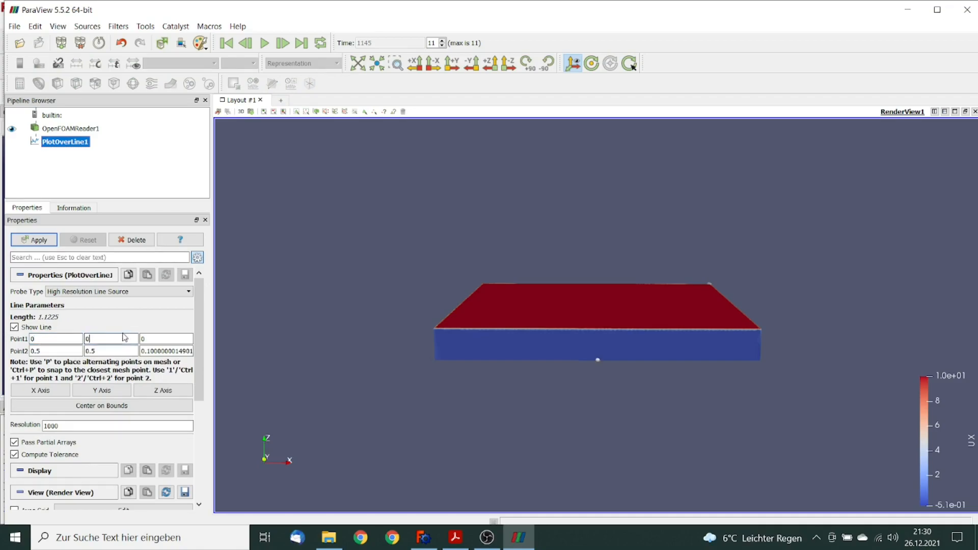
drag(51, 350, 32, 350)
text(0)
key(Tab)
text(0)
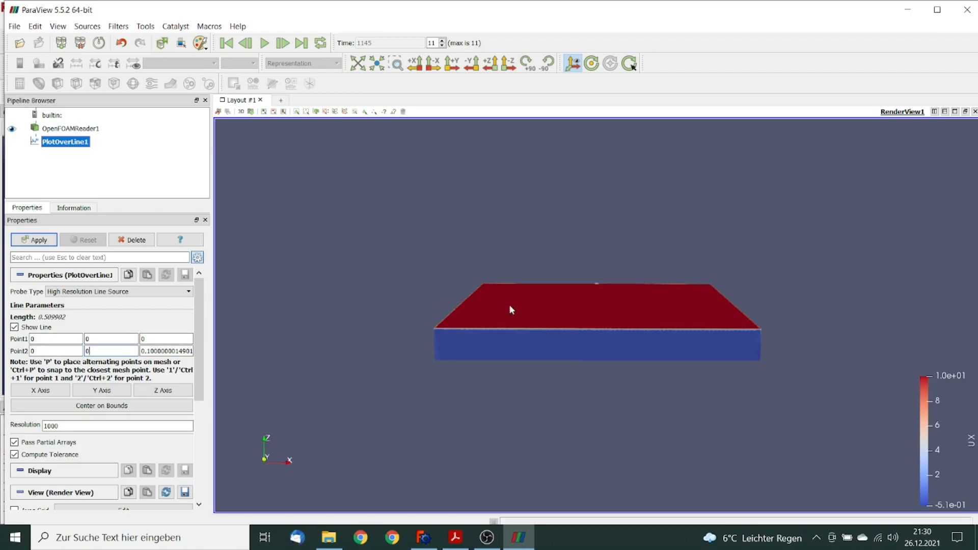
click(159, 339)
click(39, 242)
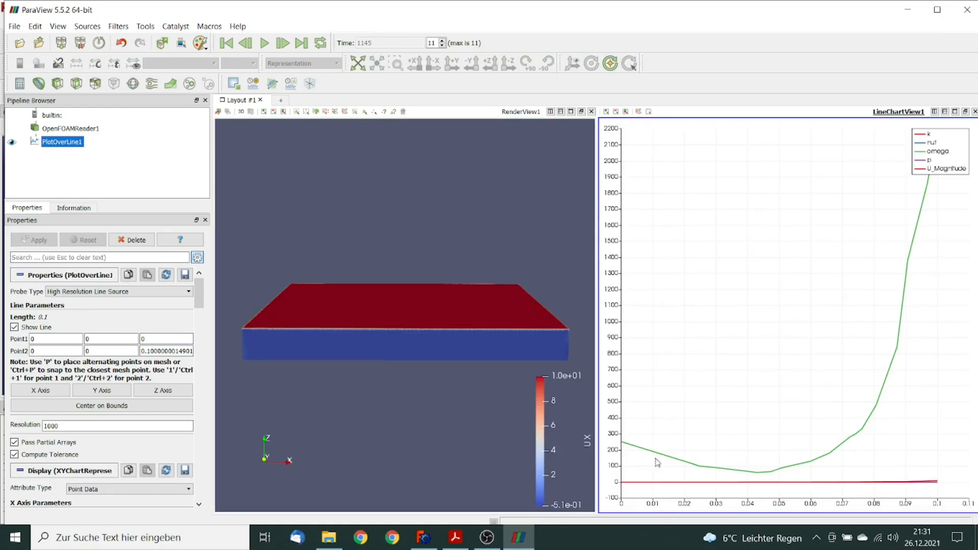
- Hide the k, nut, omega and U_Magnitude series in the line chart and show U_X, U_Y and U_Z
drag(203, 295, 201, 327)
click(16, 325)
click(16, 339)
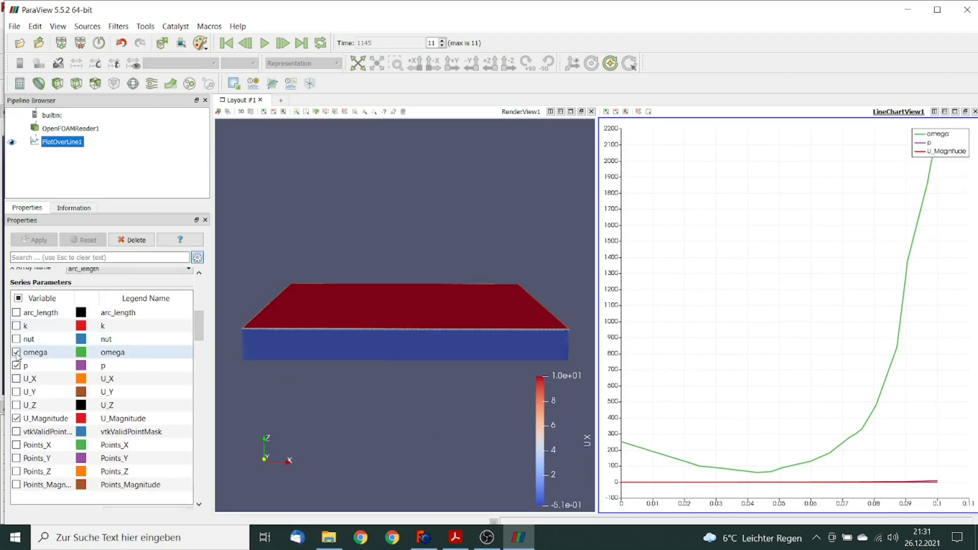
click(16, 353)
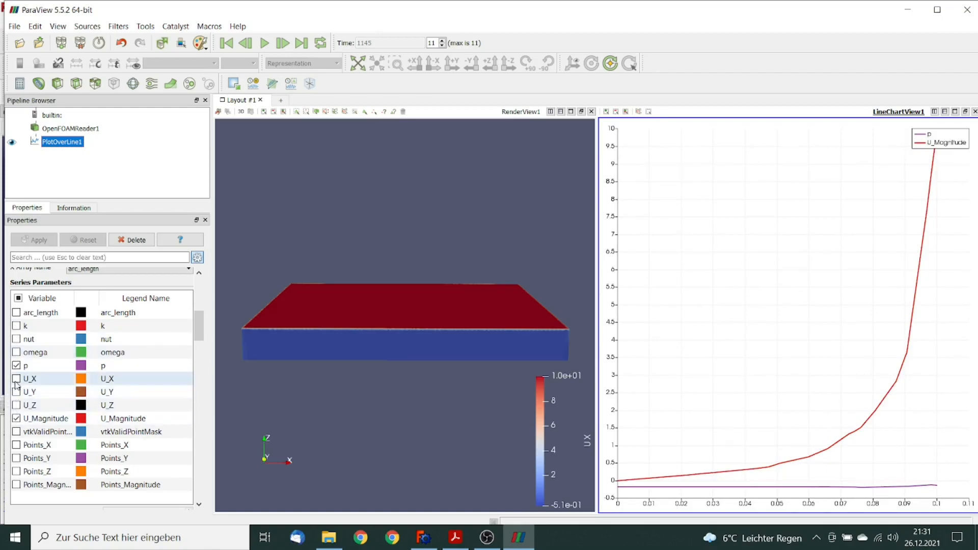
click(16, 378)
click(16, 392)
click(16, 405)
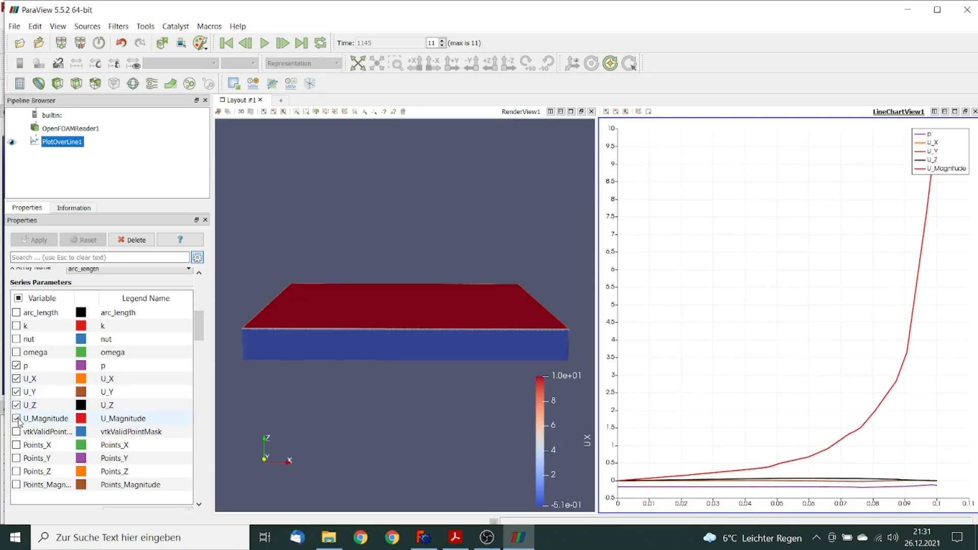
click(16, 418)
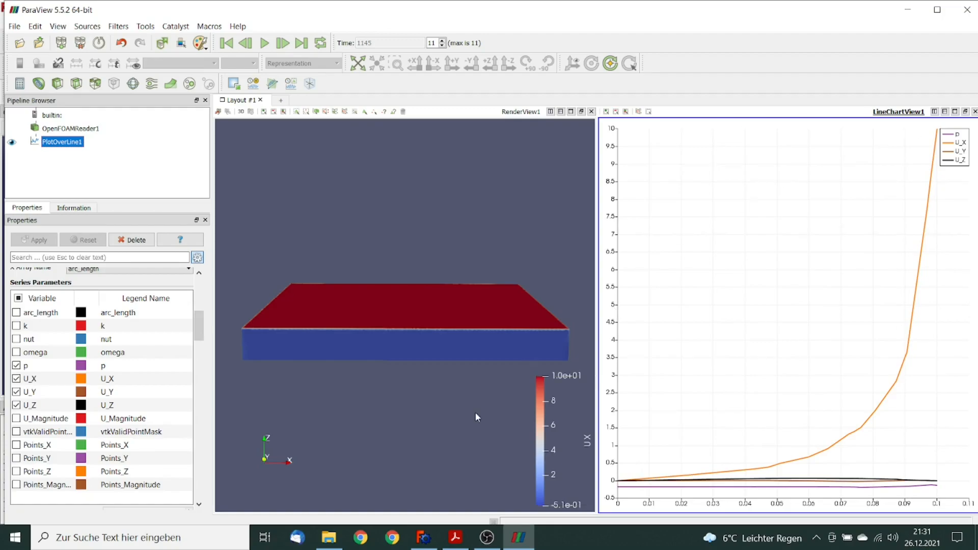
- Return to FreeCAD, open the case folder and go to its postProcessing/forces_all/0 subfolder
click(419, 546)
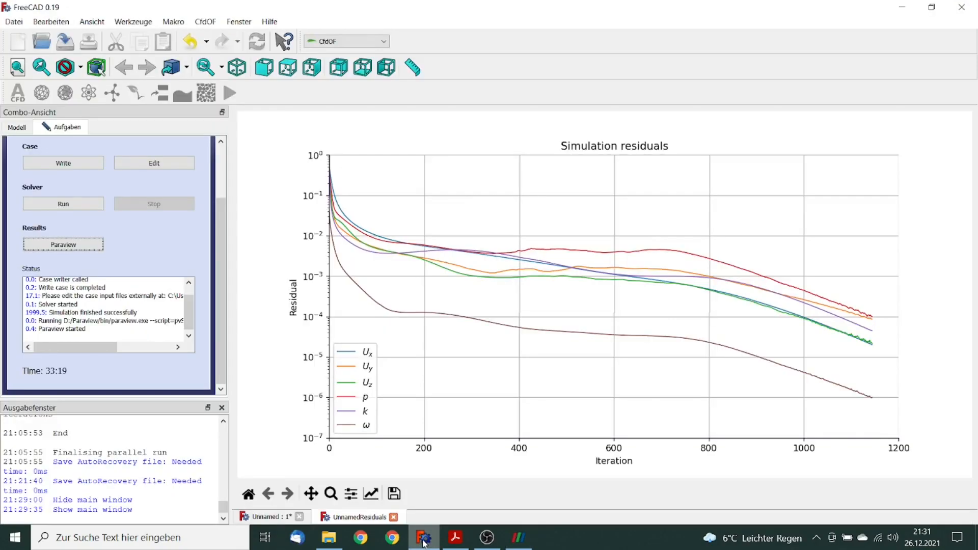
click(160, 164)
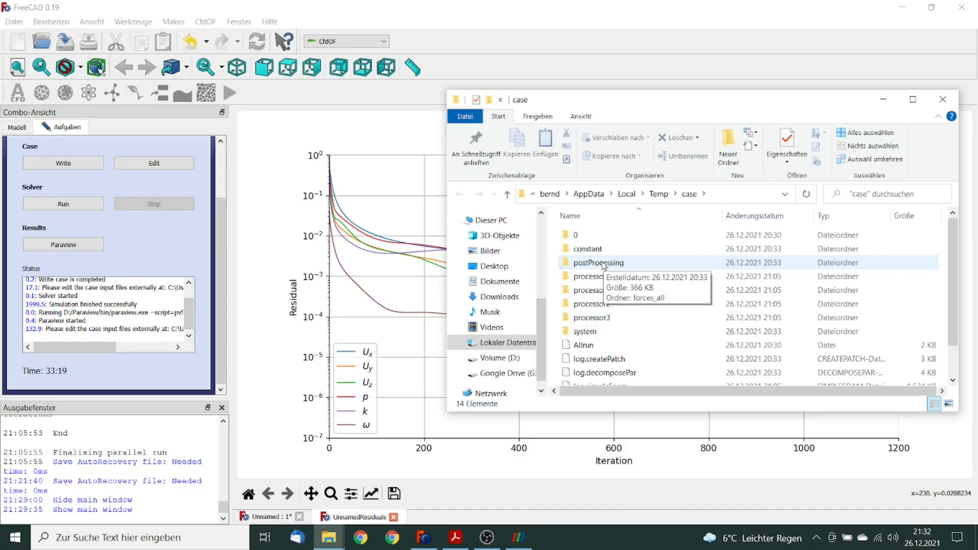
double_click(603, 264)
click(601, 241)
double_click(602, 240)
double_click(593, 236)
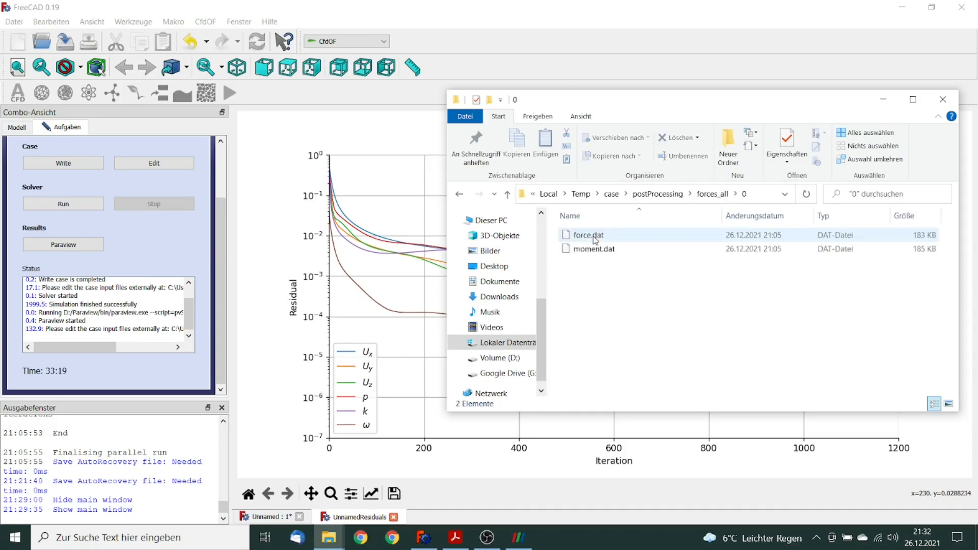
- Open force.dat in Notepad++ and examine the force values from its beginning to its last time steps
click(596, 237)
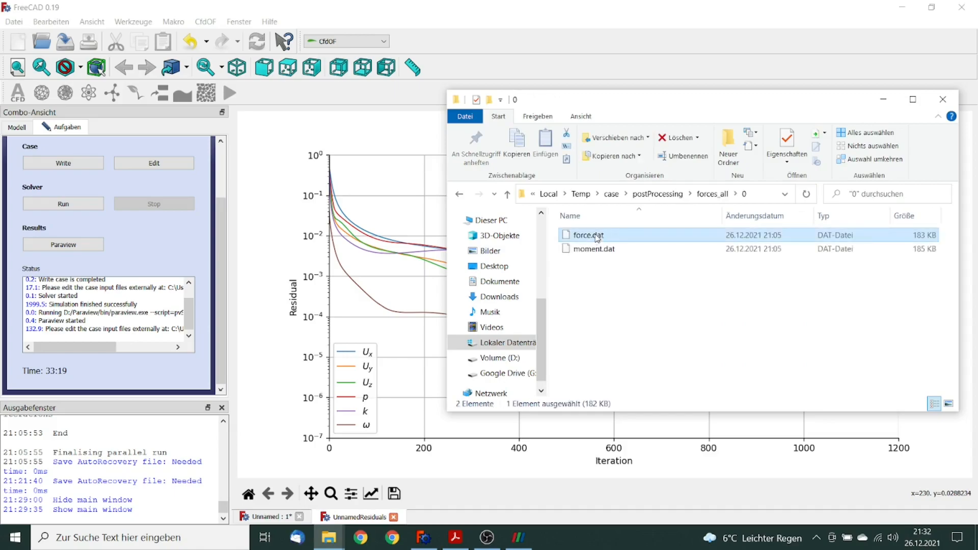
right_click(597, 238)
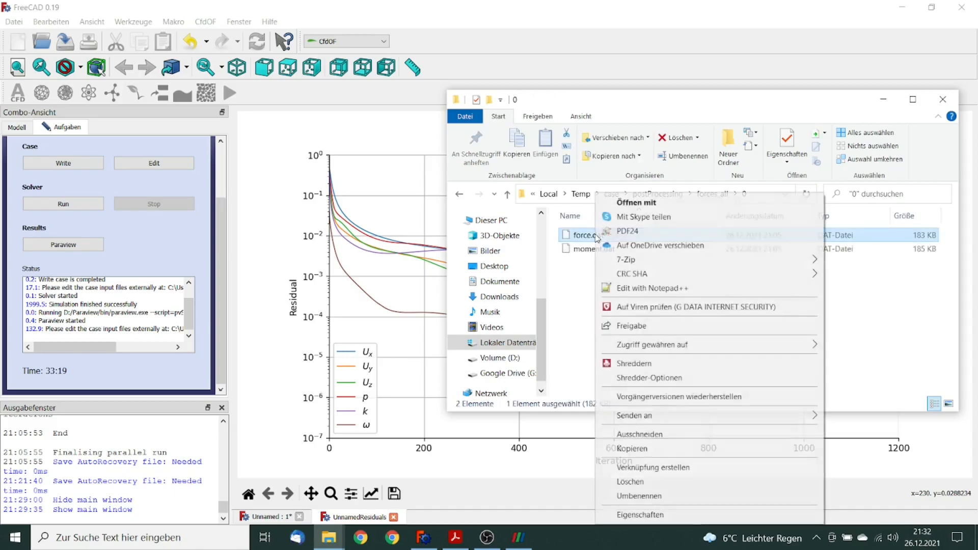
click(643, 289)
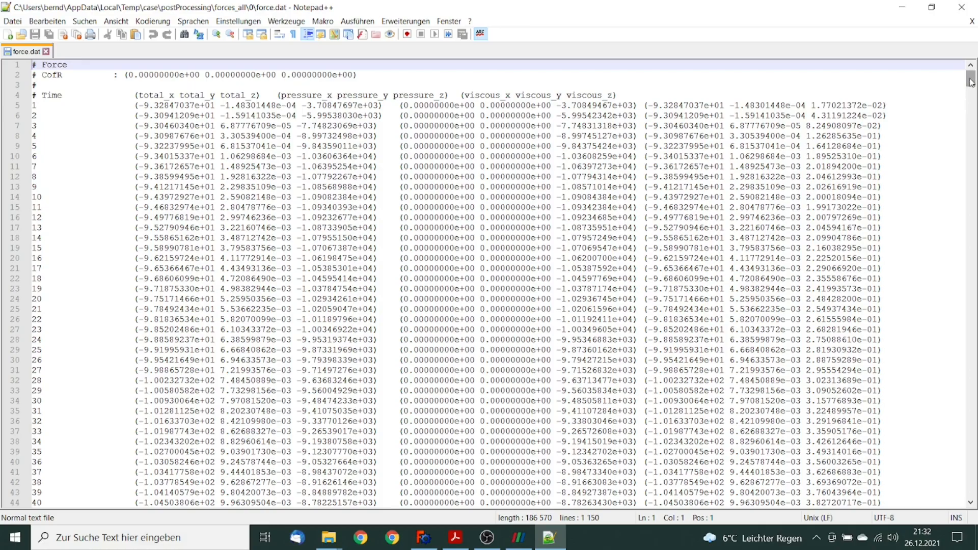
drag(971, 81, 973, 489)
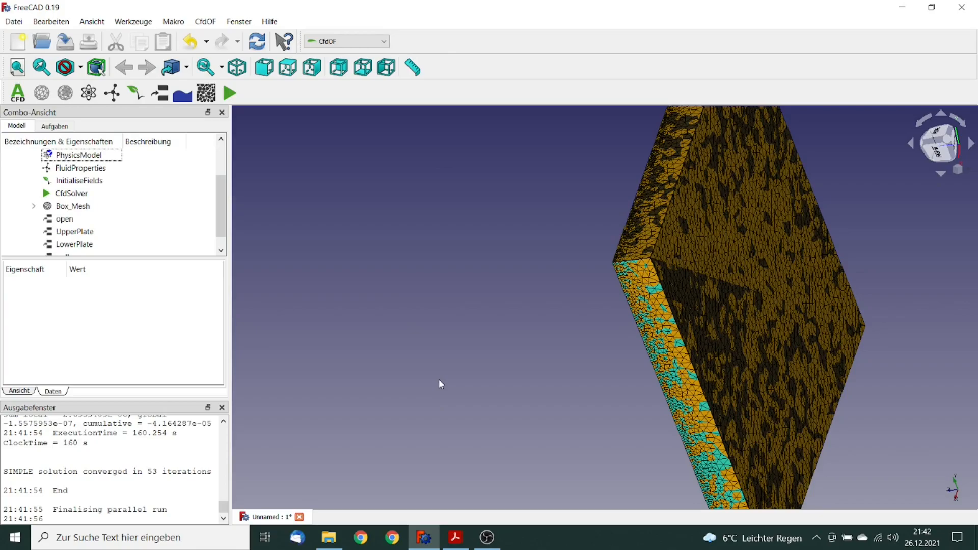
- Set the turbulence option of the PhysicsModel in FreeCAD to Laminar and accept the change
double_click(94, 156)
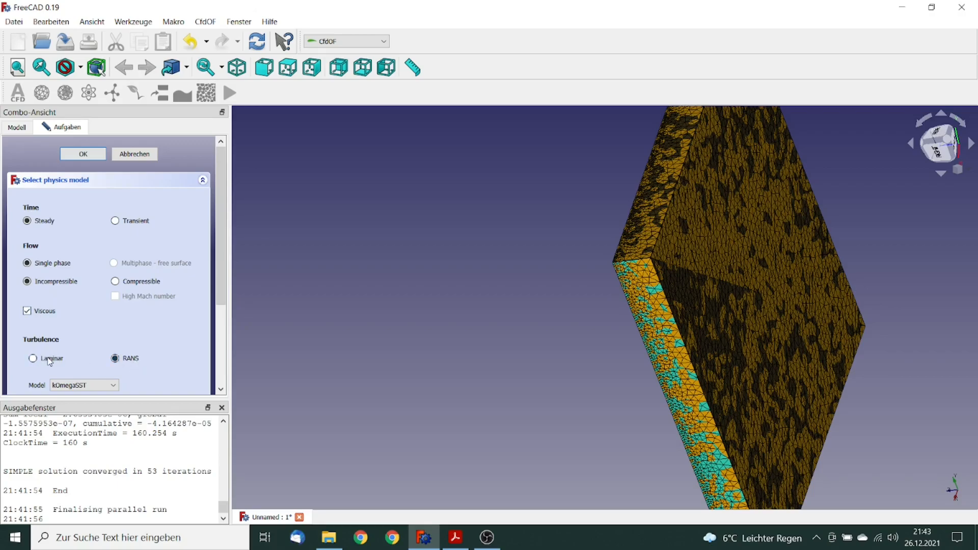
click(34, 359)
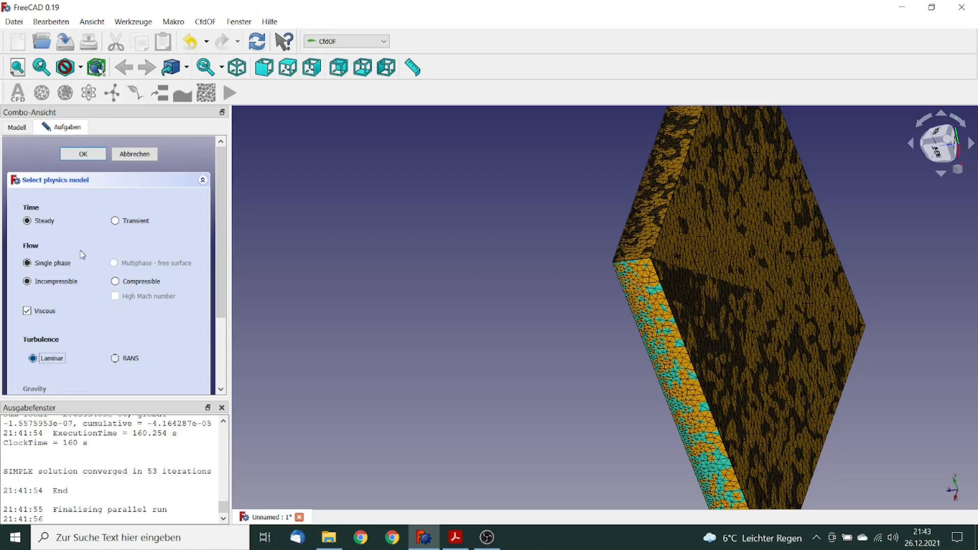
click(90, 157)
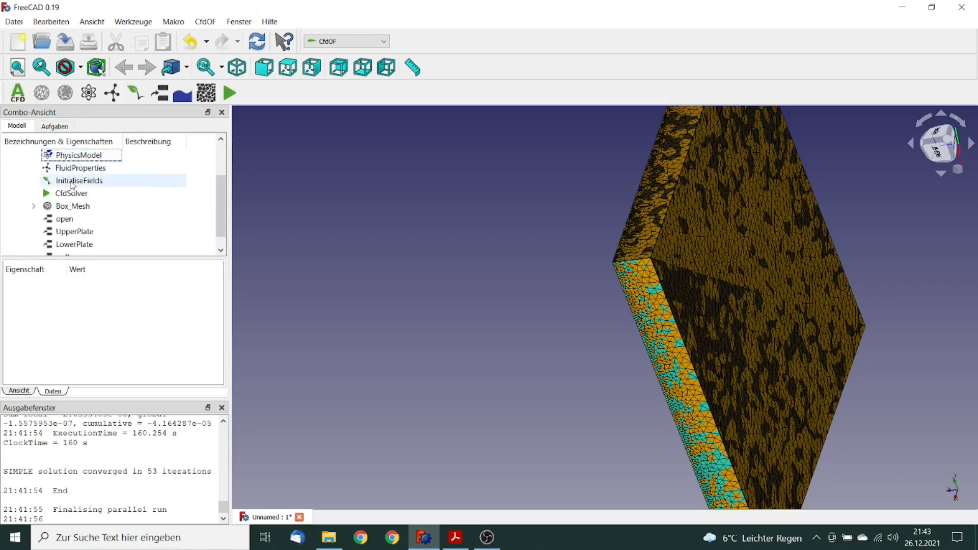
- Set the convergence tolerance of the CfdSolver to 0.002
click(70, 194)
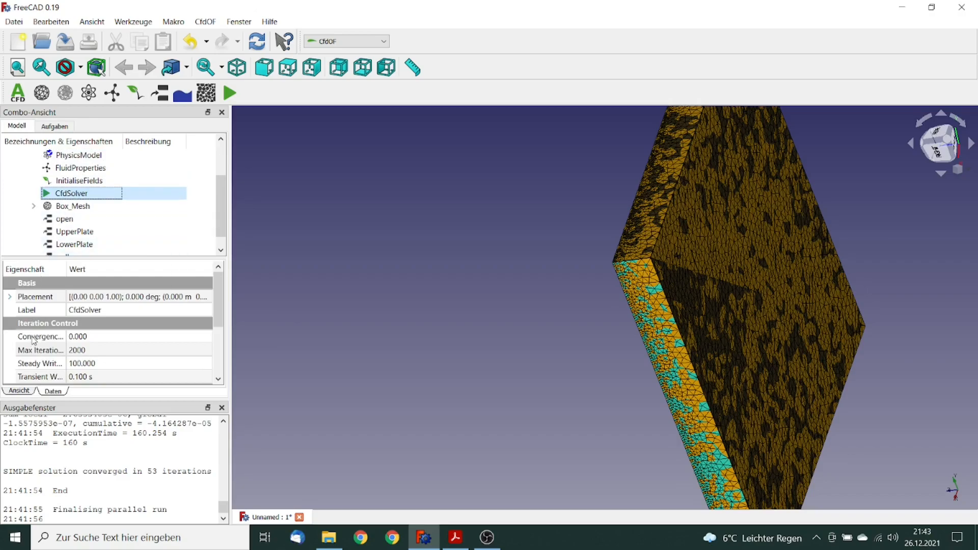
mouse_move(34, 340)
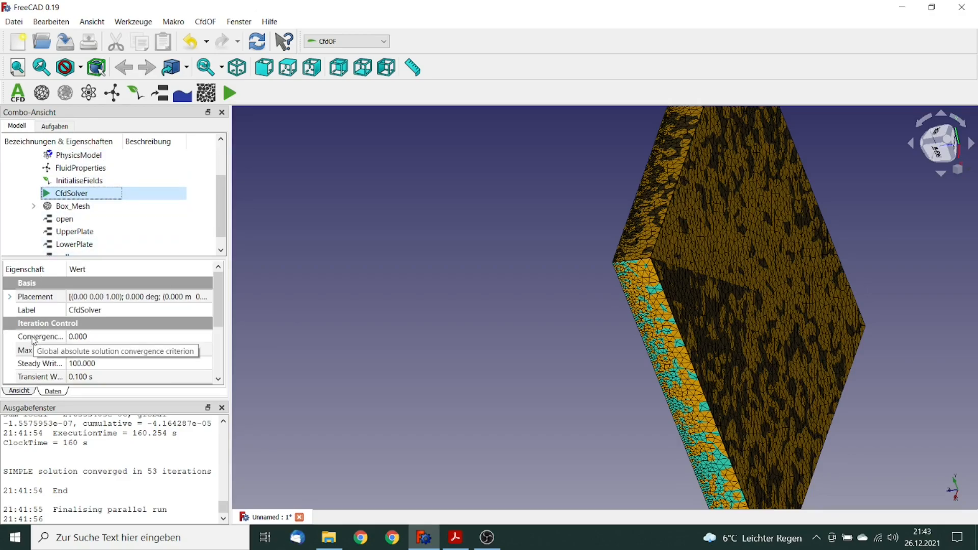
click(86, 338)
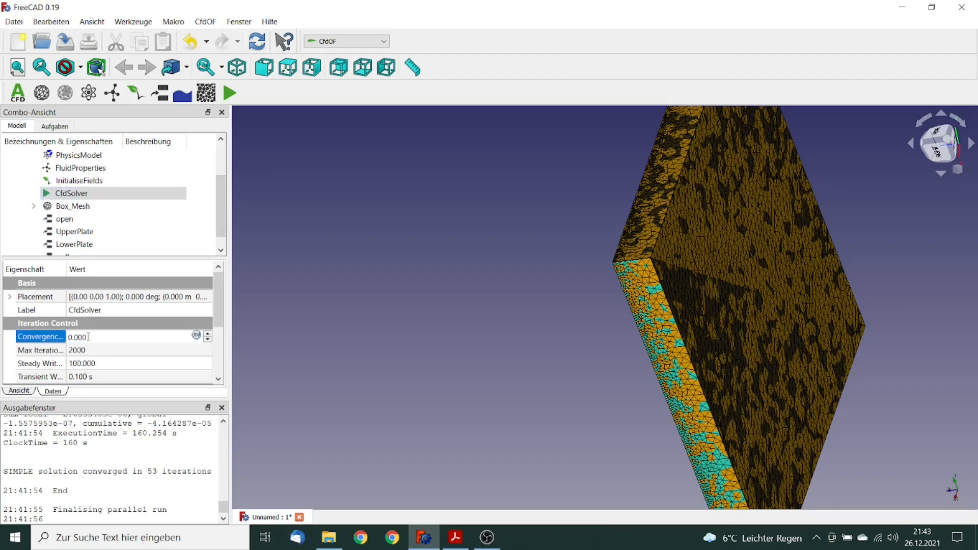
drag(82, 337, 88, 337)
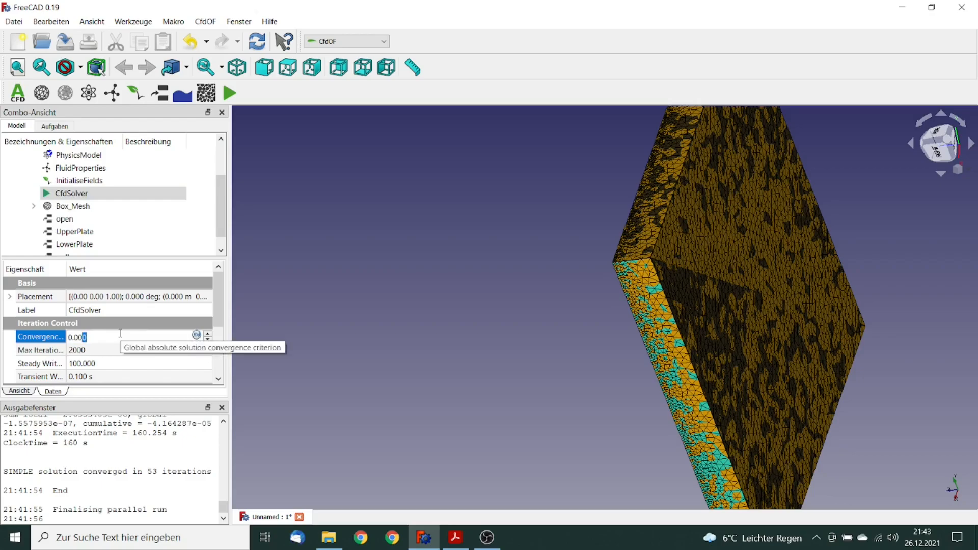
text(2)
key(Tab)
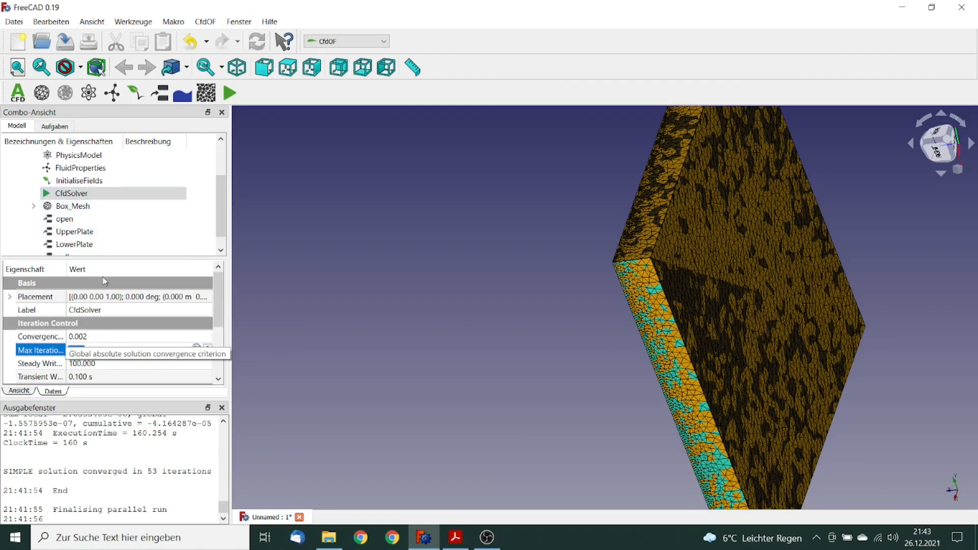
- Write the case files of the CfdSolver and open the case folder for editing
double_click(71, 194)
click(68, 235)
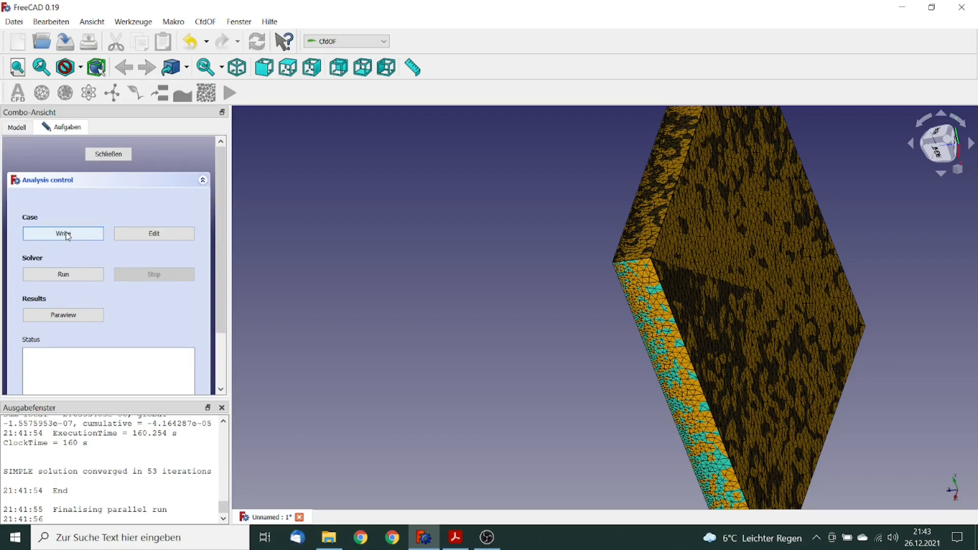
click(174, 234)
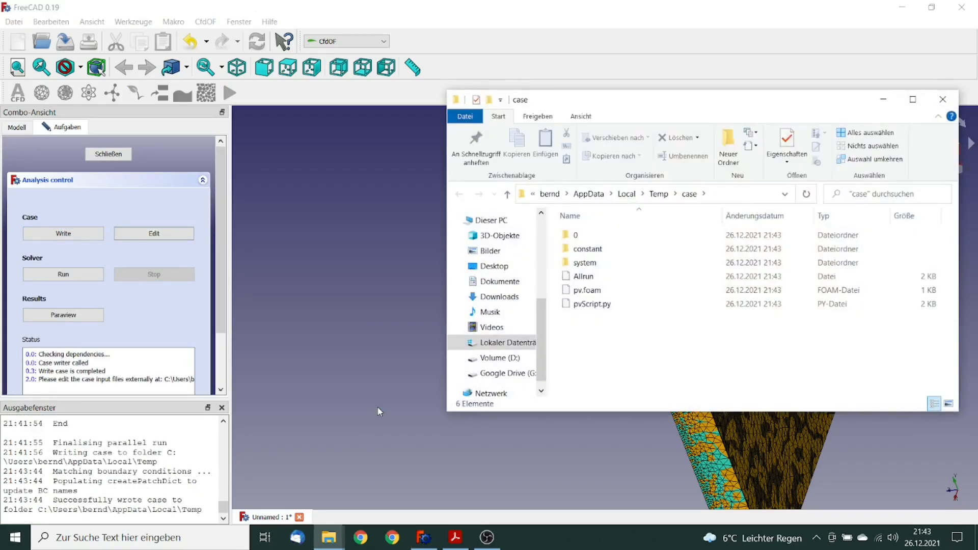
- Open the controlDict file from the case's system subfolder in Notepad++
double_click(591, 264)
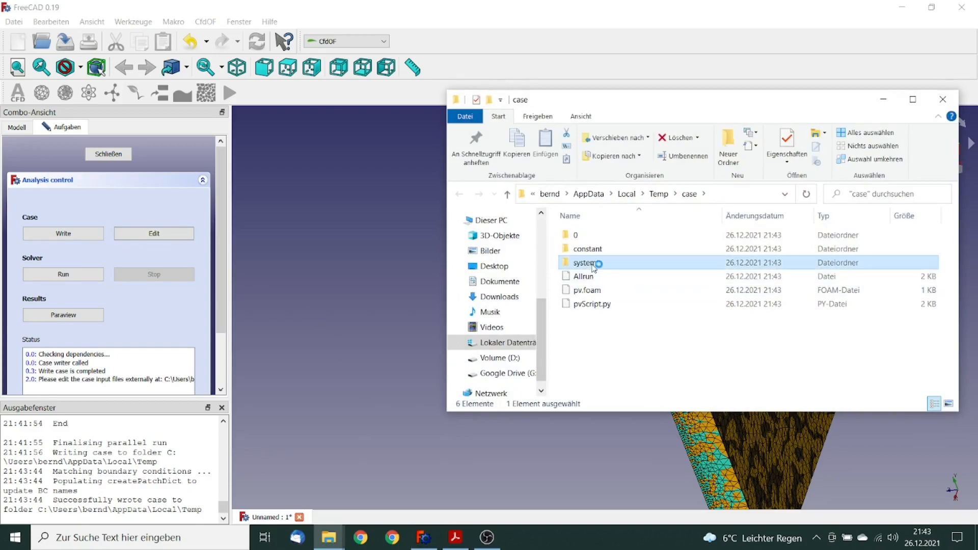
click(590, 240)
right_click(589, 239)
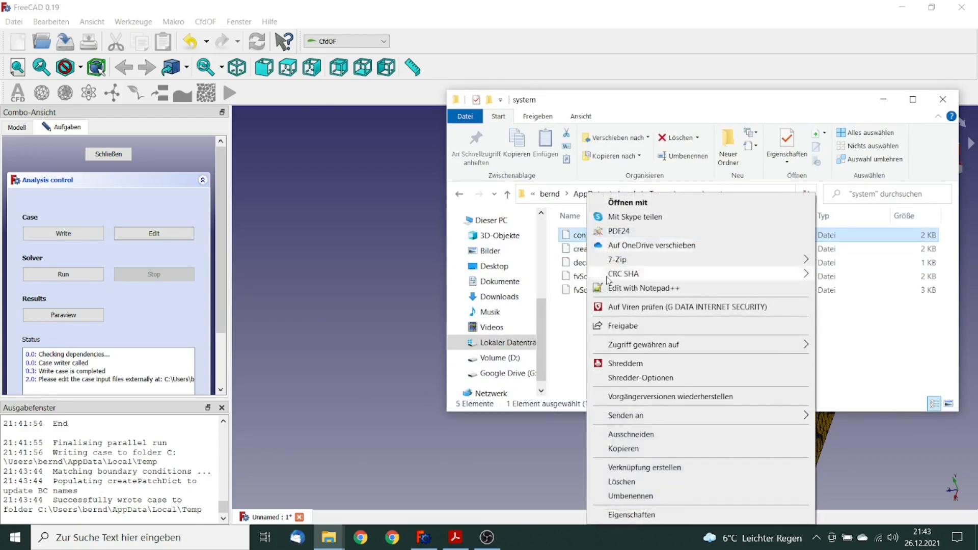
click(635, 289)
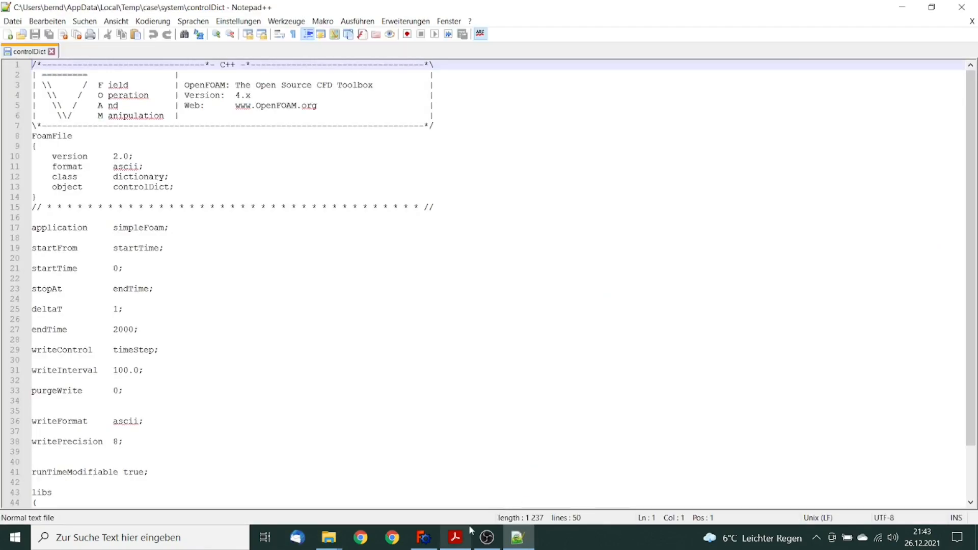
- Paste the copied forces_all functions block from the PDF tutorial into controlDict, between the runTimeModifiable line and the libs block
click(455, 537)
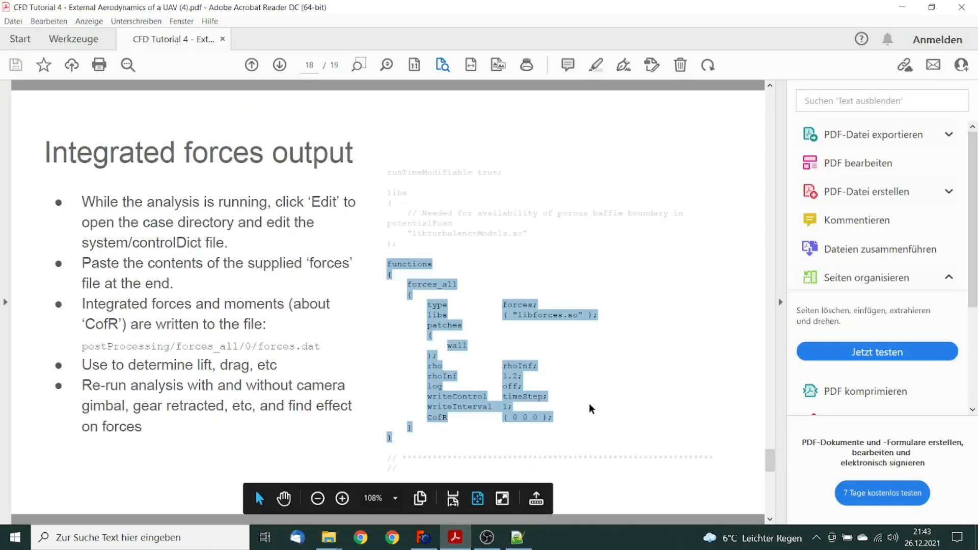
click(518, 540)
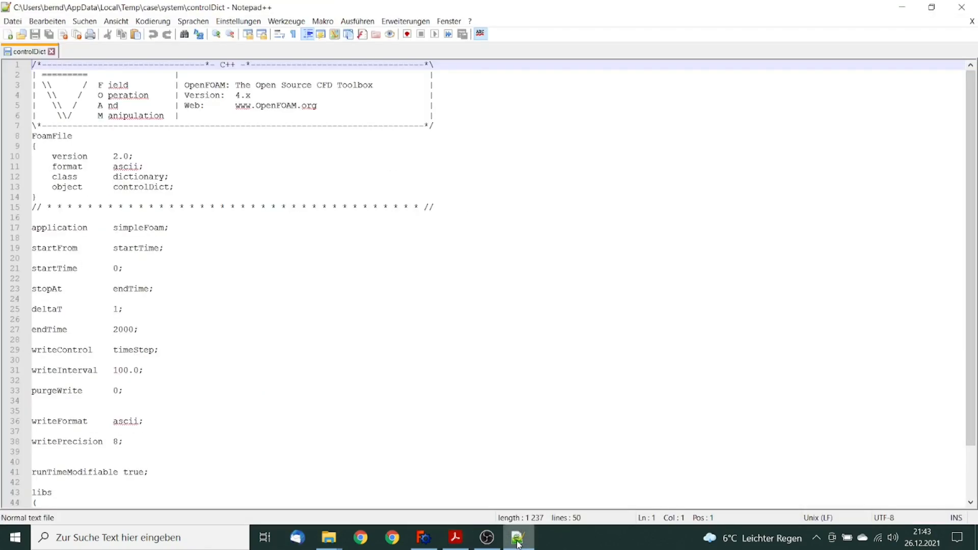
drag(971, 383, 970, 444)
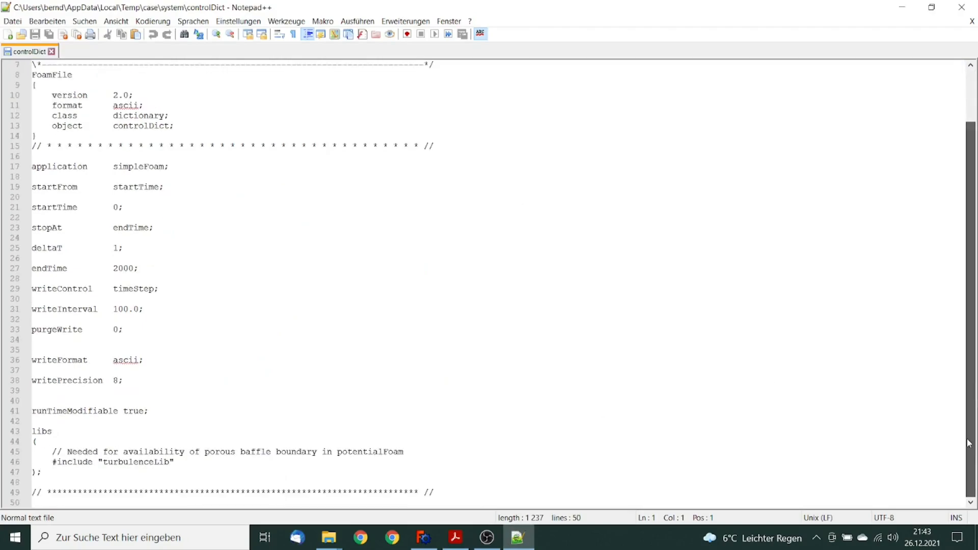
click(222, 411)
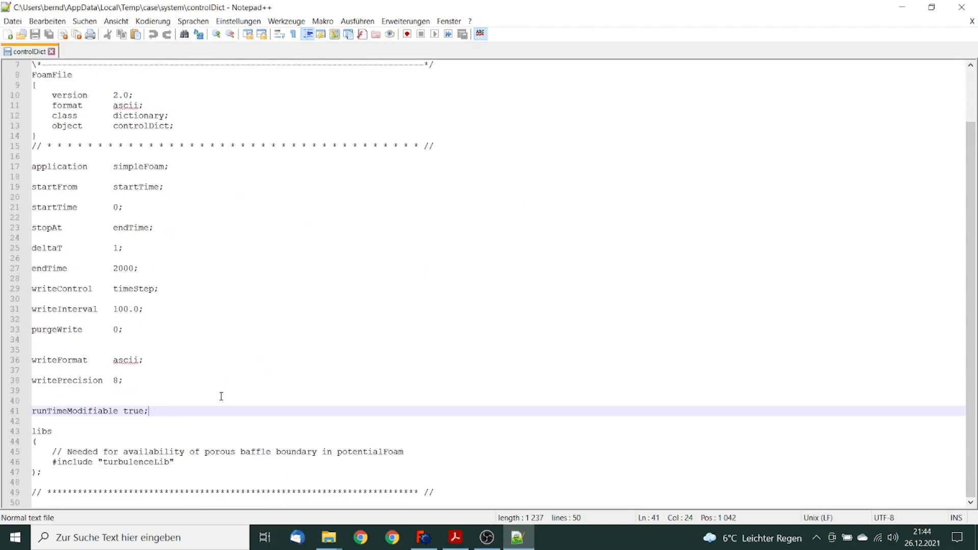
key(Return)
key(Return)
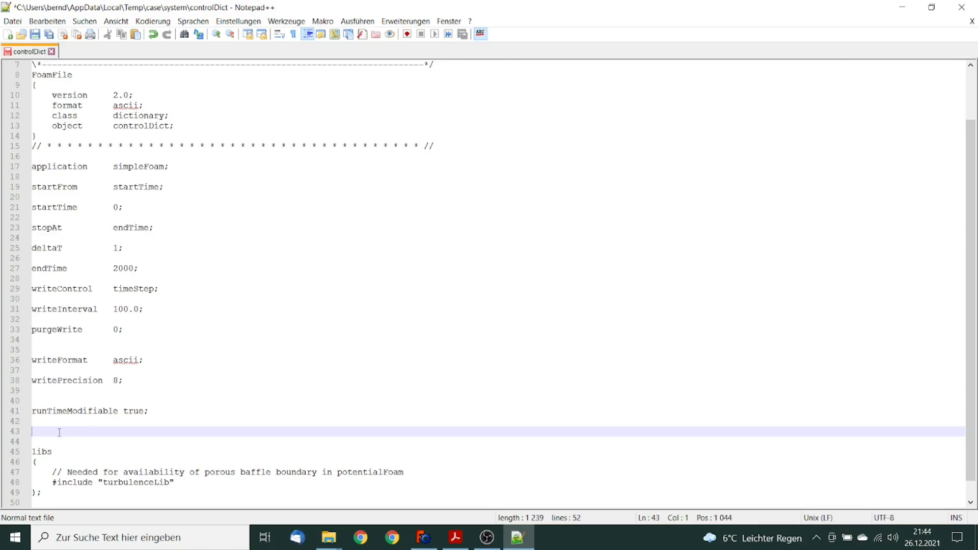
right_click(60, 432)
click(111, 231)
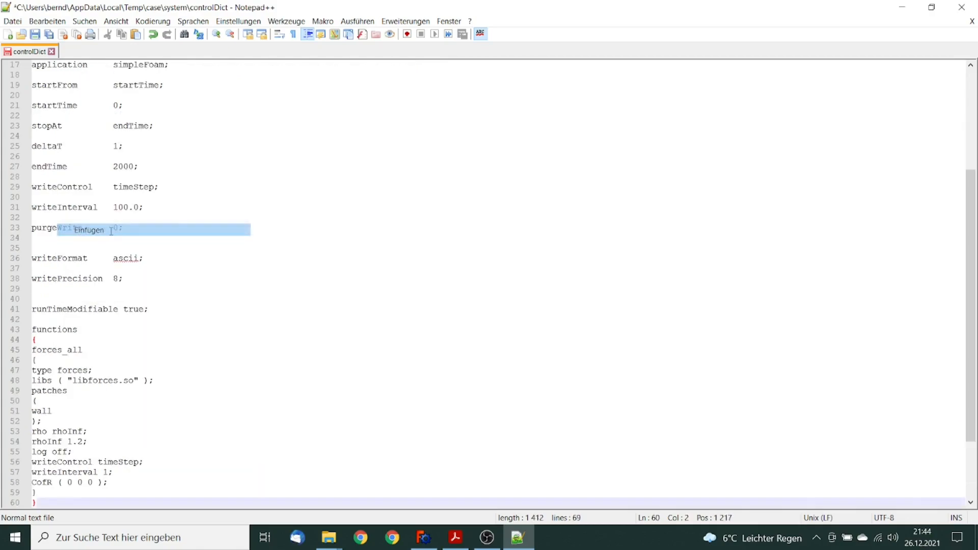
- Set the forces_all patch to UpperPlate and rhoInf to 870.0, then save controlDict and close Notepad++
drag(33, 413, 54, 412)
text(UpperPlate)
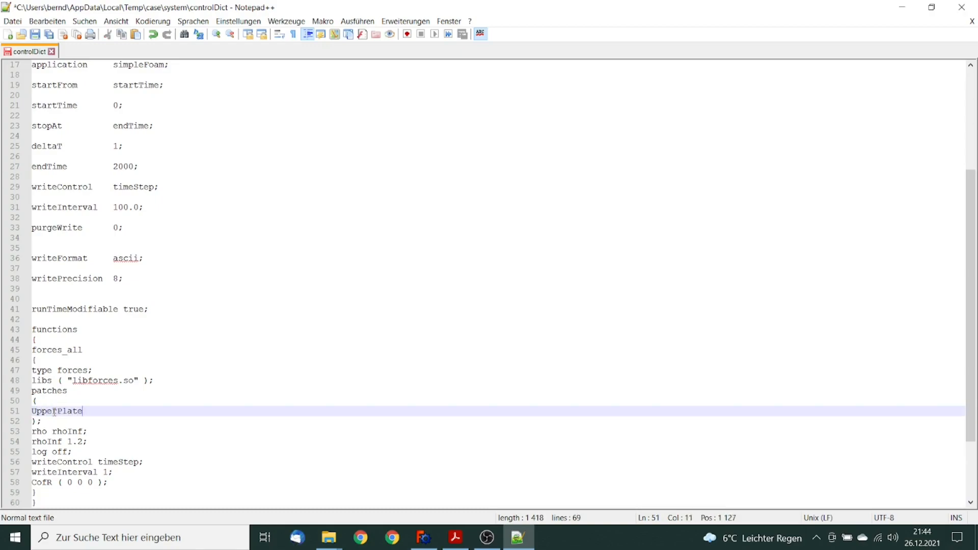
drag(68, 441, 82, 441)
text(870.0)
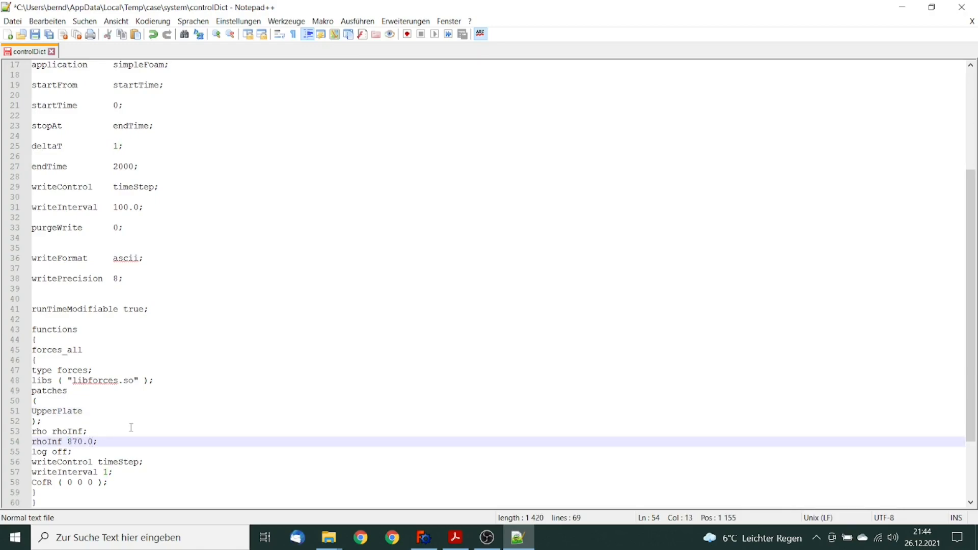
click(35, 35)
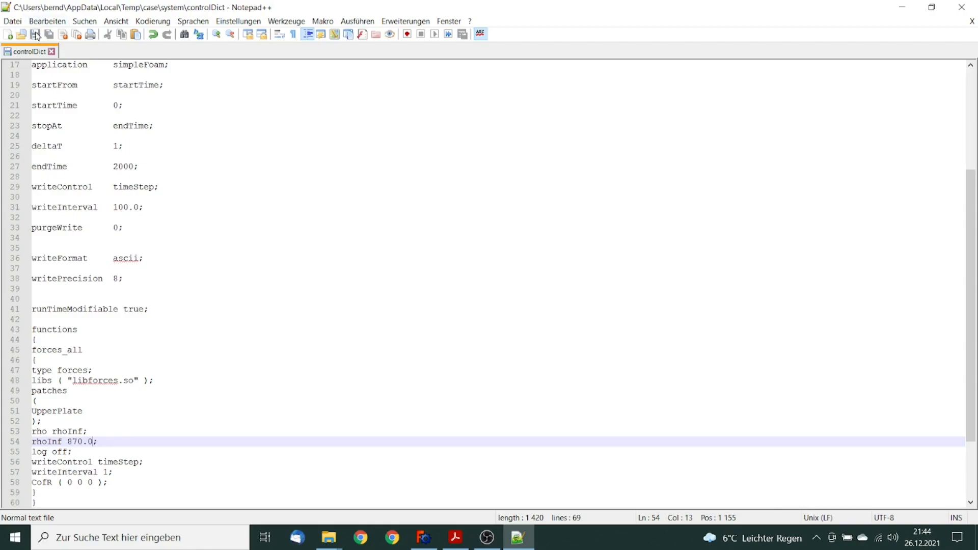
click(51, 51)
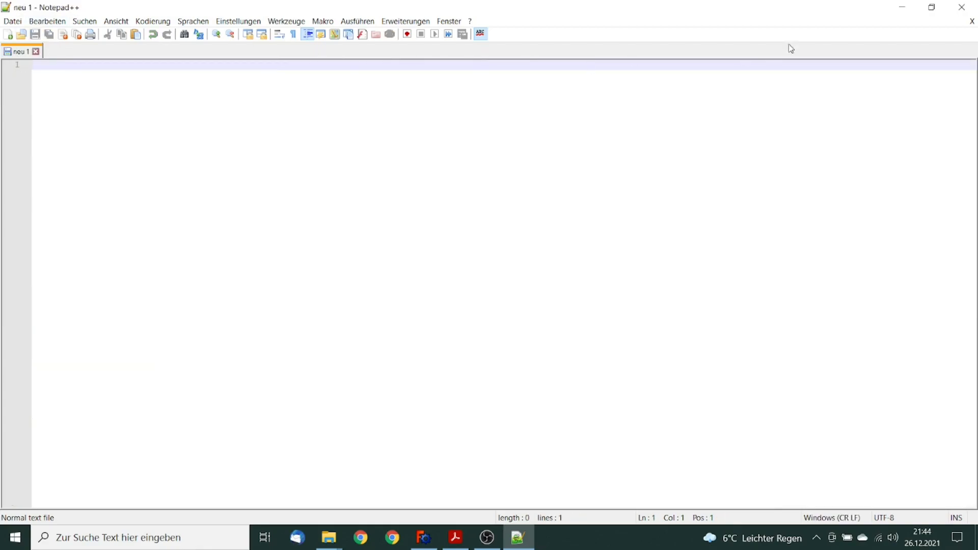
click(962, 7)
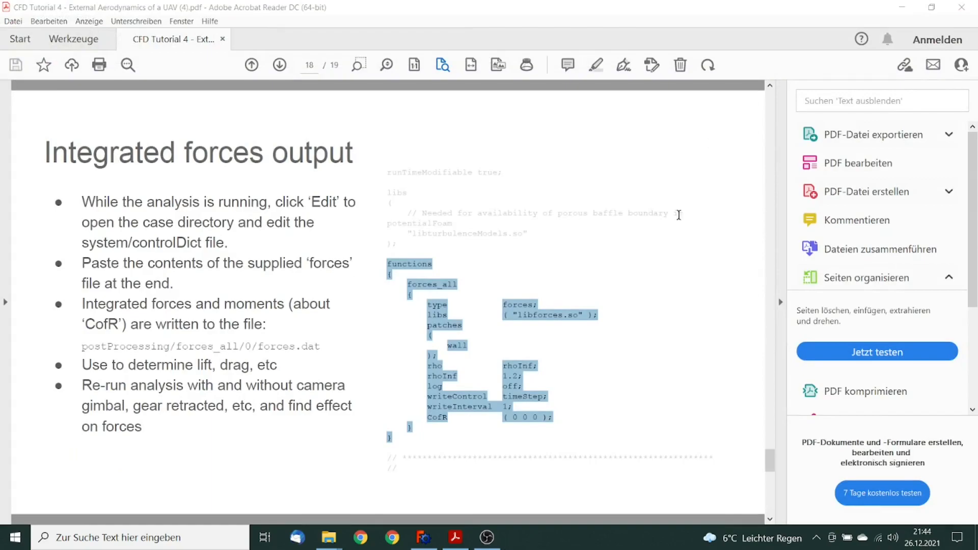
- Return to FreeCAD, run the solver on the edited case and open its results in ParaView
click(424, 538)
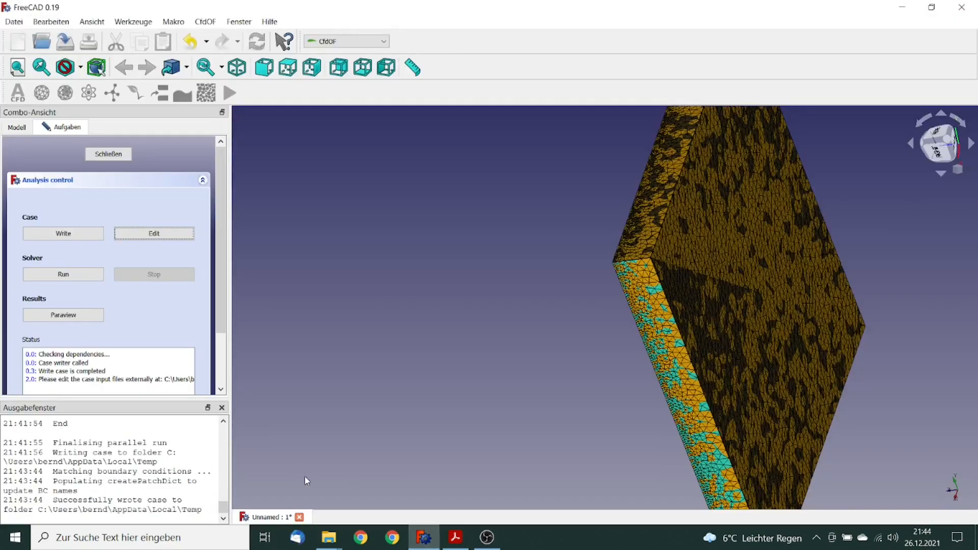
click(70, 275)
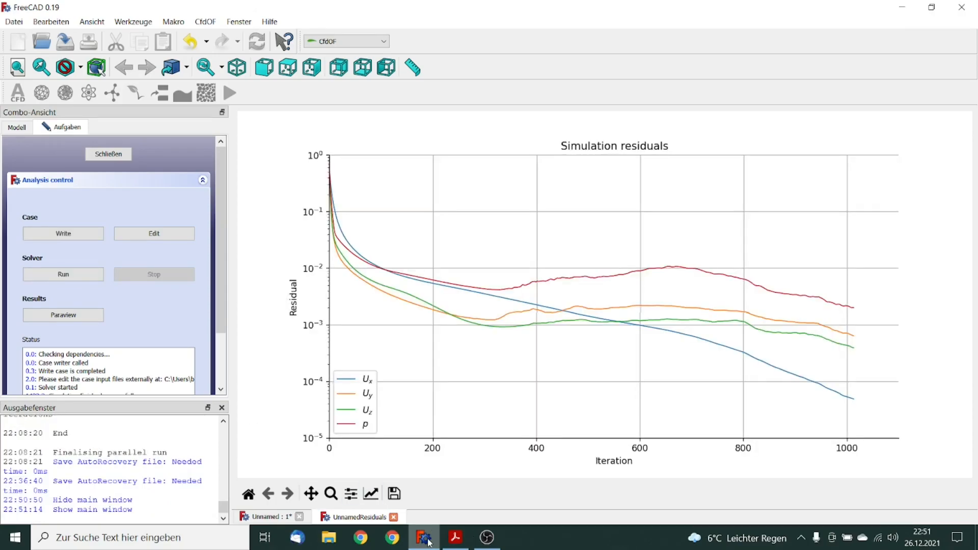
click(85, 318)
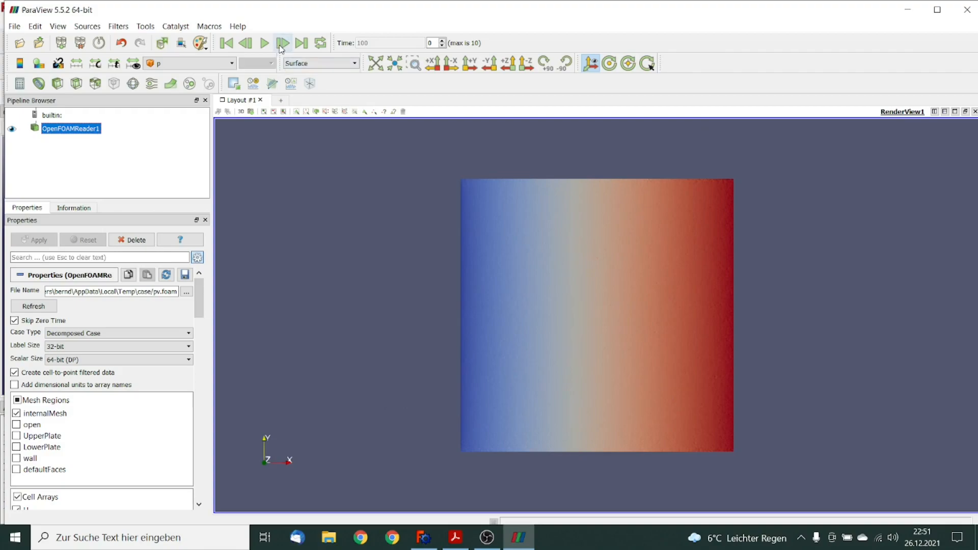
- Go to the last time step and color the box by the X component of U
click(302, 43)
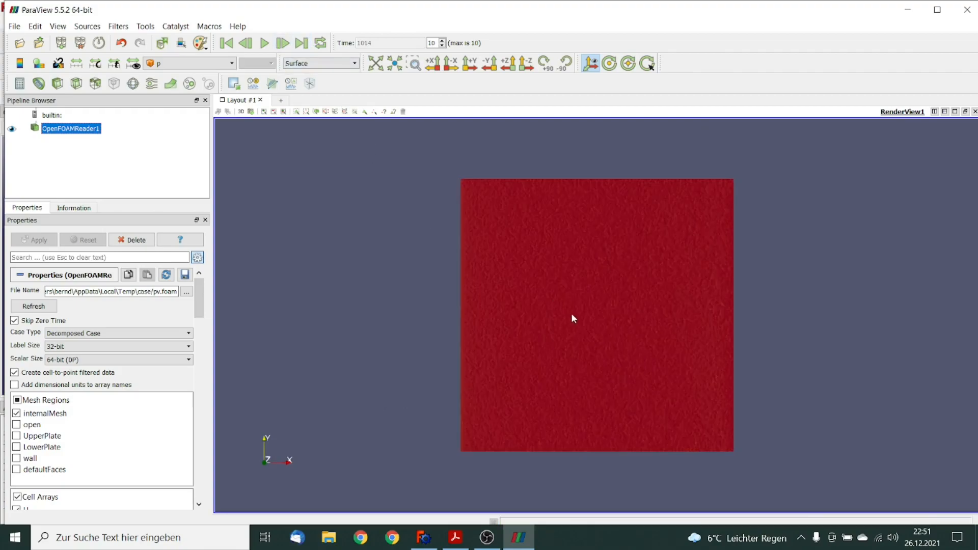
drag(578, 327, 574, 250)
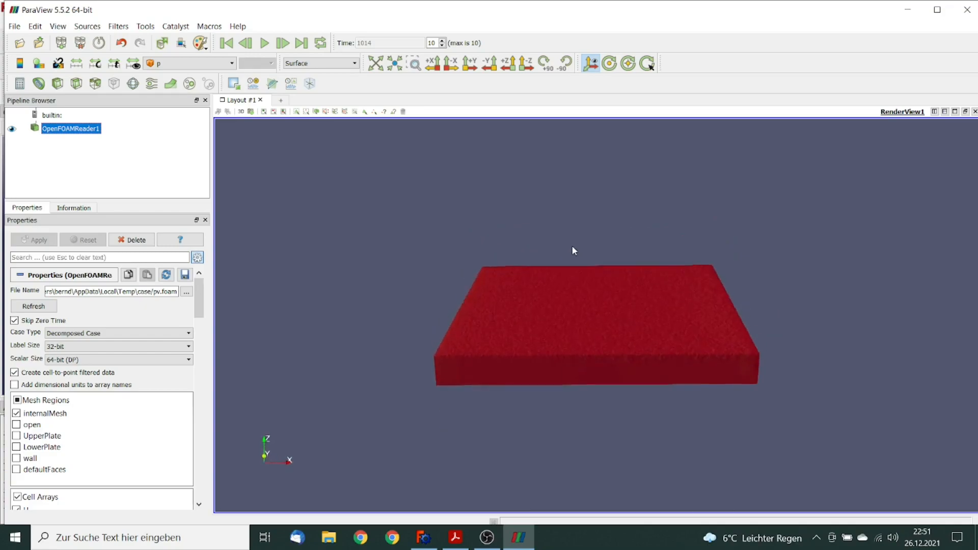
click(232, 63)
click(212, 83)
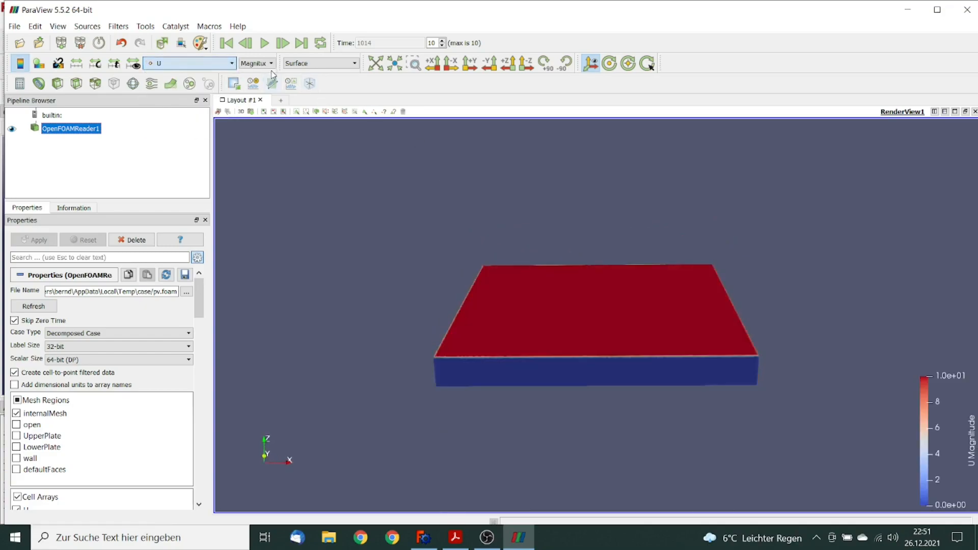
click(272, 63)
click(255, 80)
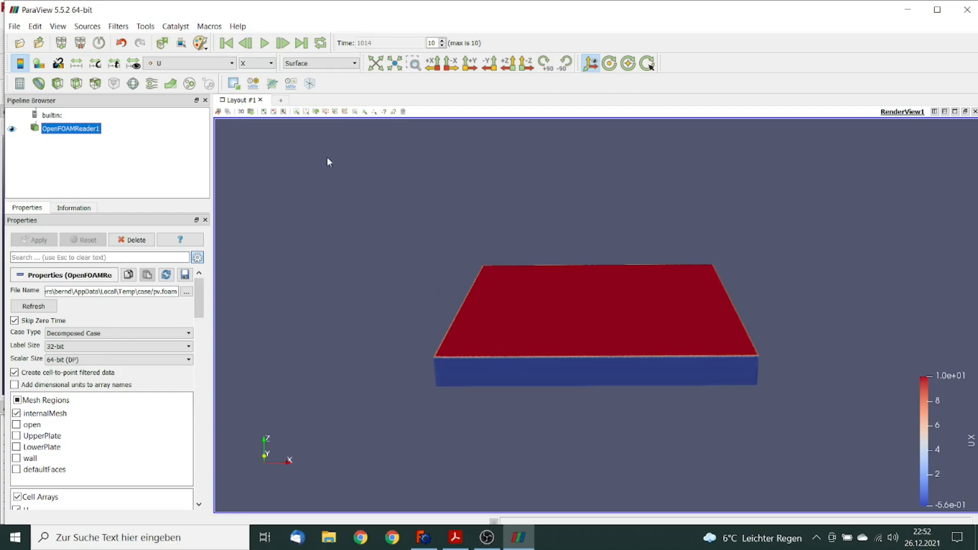
- Plot the results over a vertical line through the box, with X and Y of both Point1 and Point2 set to 0
click(273, 84)
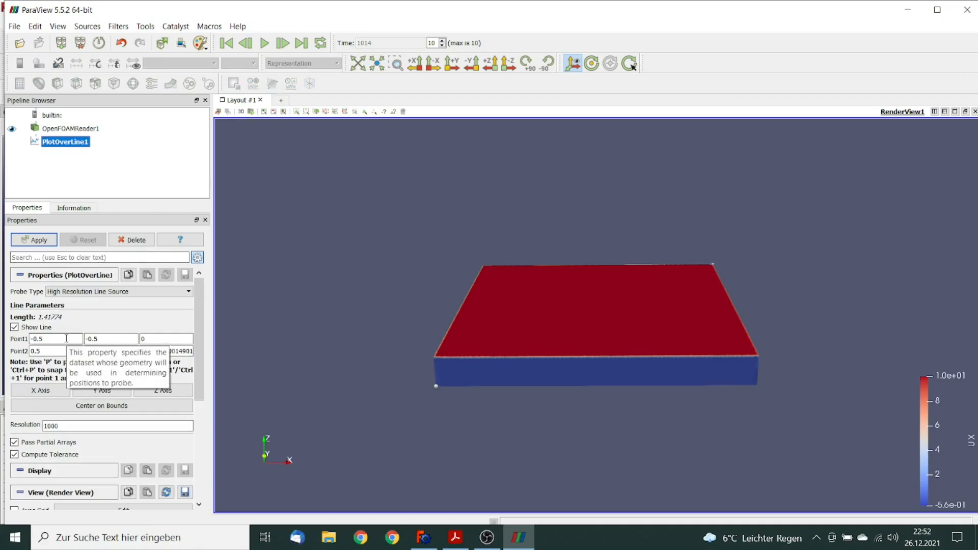
drag(66, 339, 30, 339)
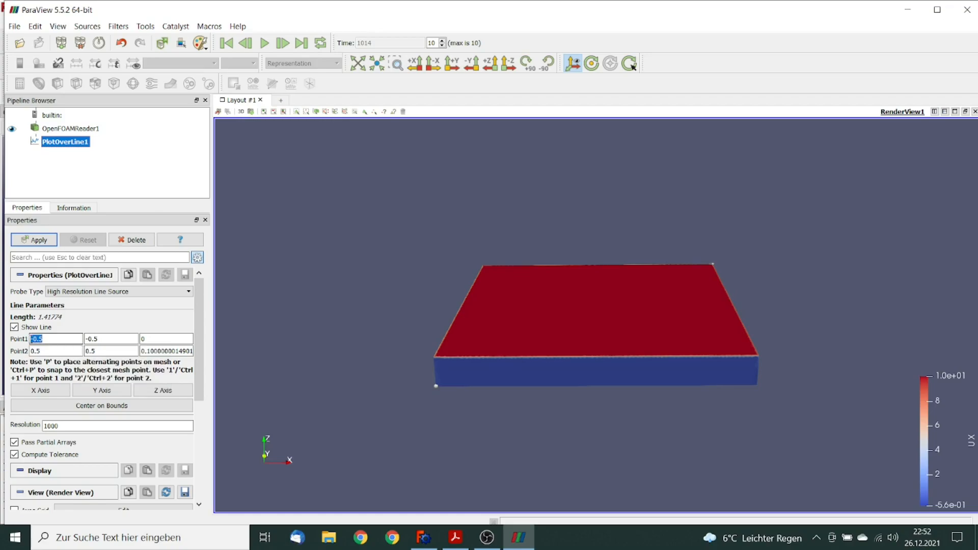
text(0)
key(Tab)
text(0)
drag(54, 352, 29, 351)
text(0)
key(Tab)
text(0)
key(Tab)
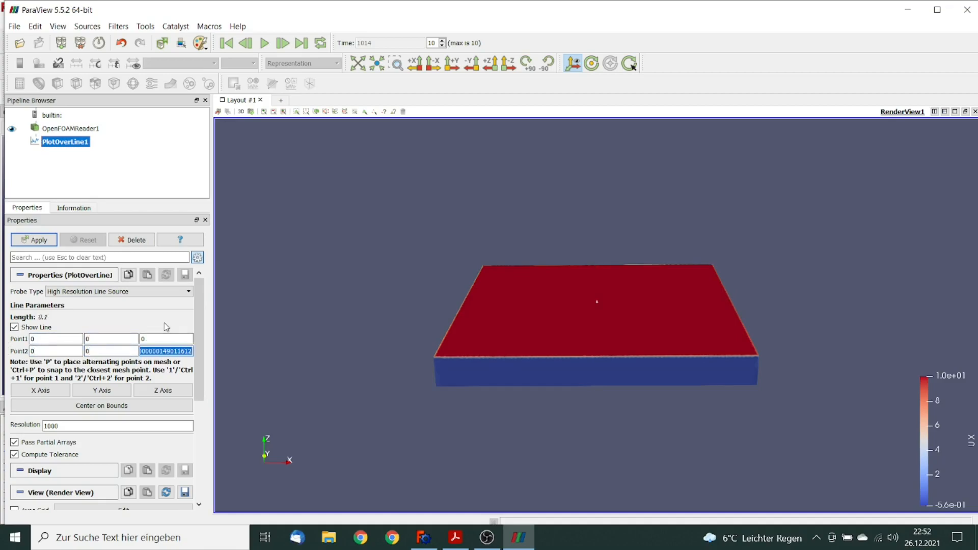
click(36, 241)
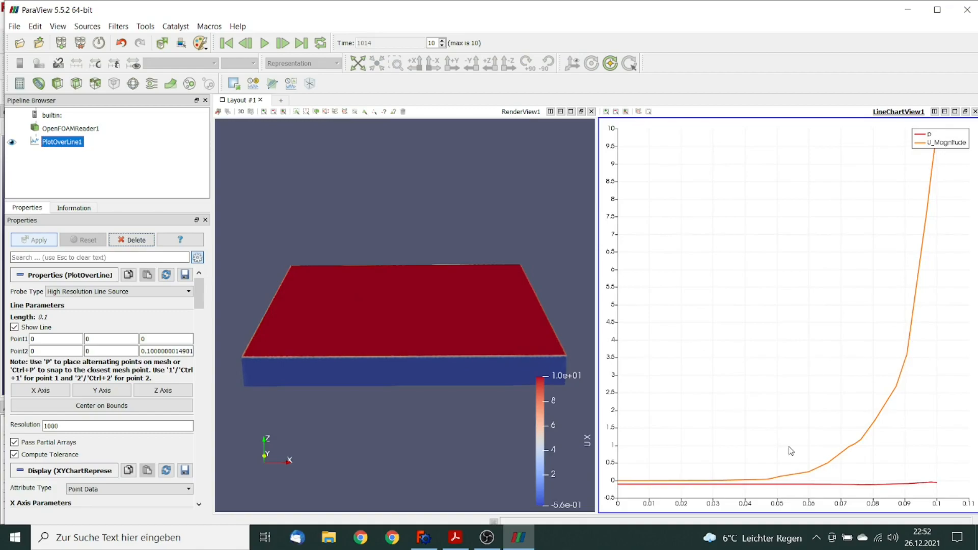
- Hide the U_Magnitude series in the line chart and show U_X, U_Y and U_Z
drag(199, 295, 197, 326)
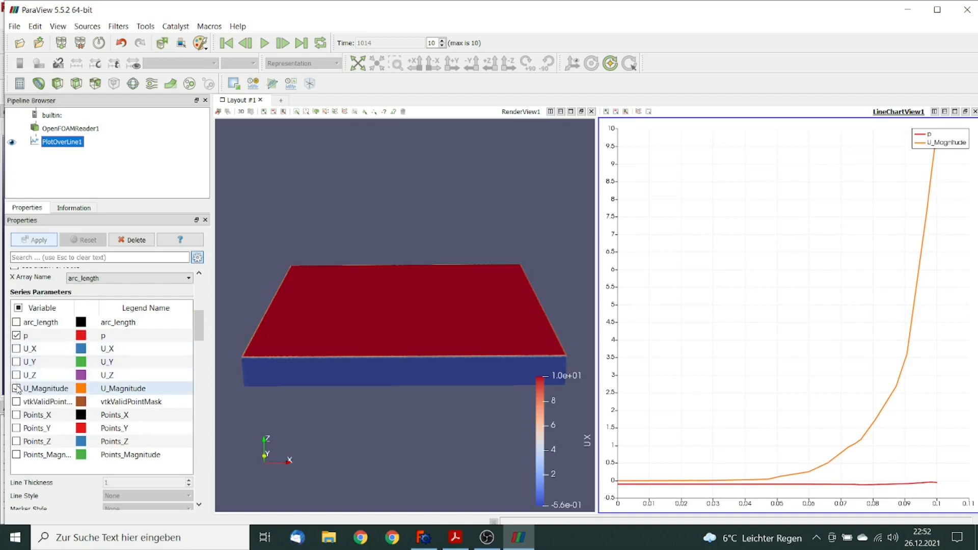
click(16, 388)
click(16, 349)
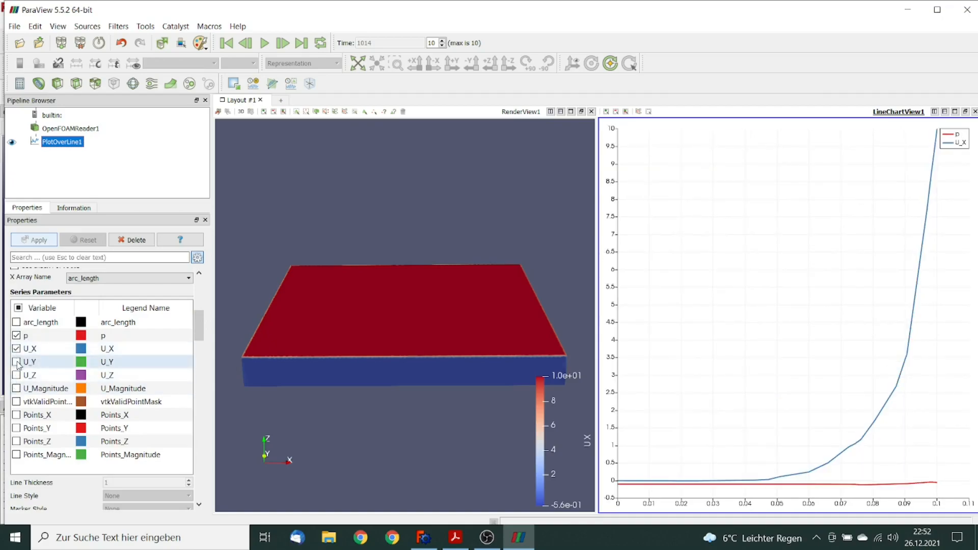
click(16, 362)
click(16, 375)
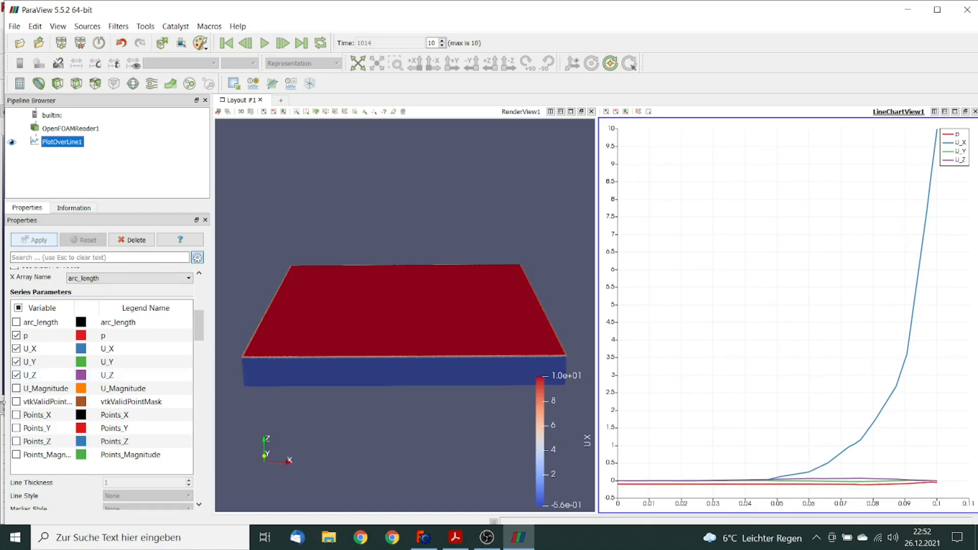
- Switch to FreeCAD, open the case folder for editing and go to its postProcessing/forces_all/0 subfolder
click(424, 538)
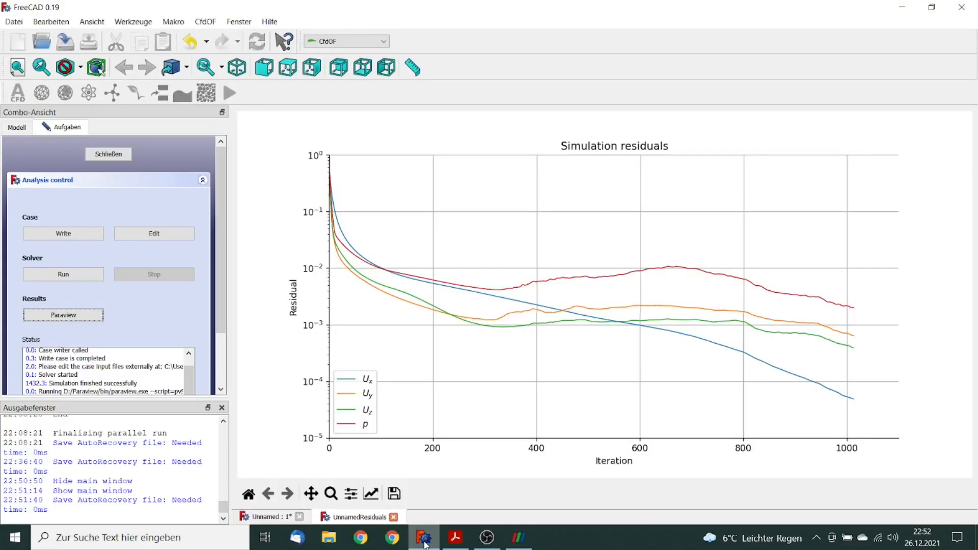
click(154, 236)
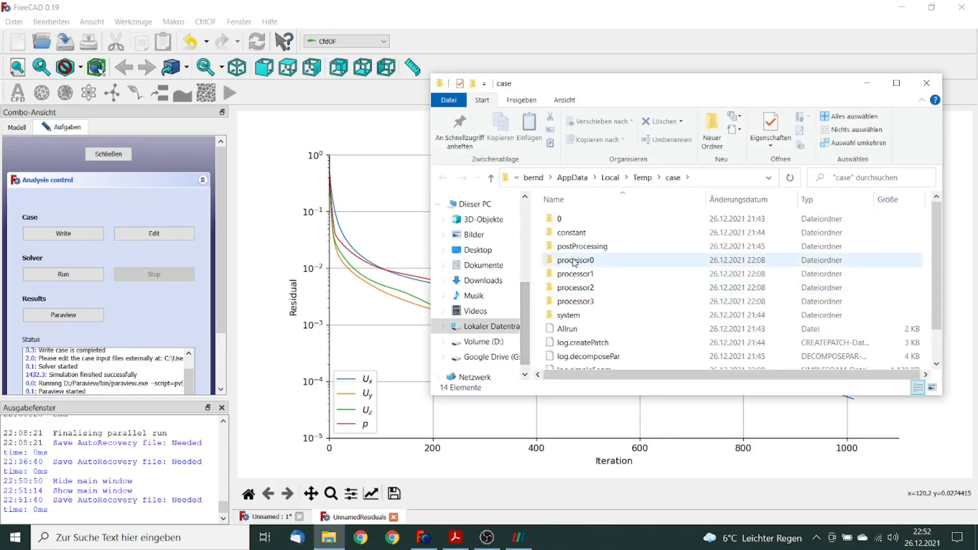
click(582, 248)
double_click(582, 248)
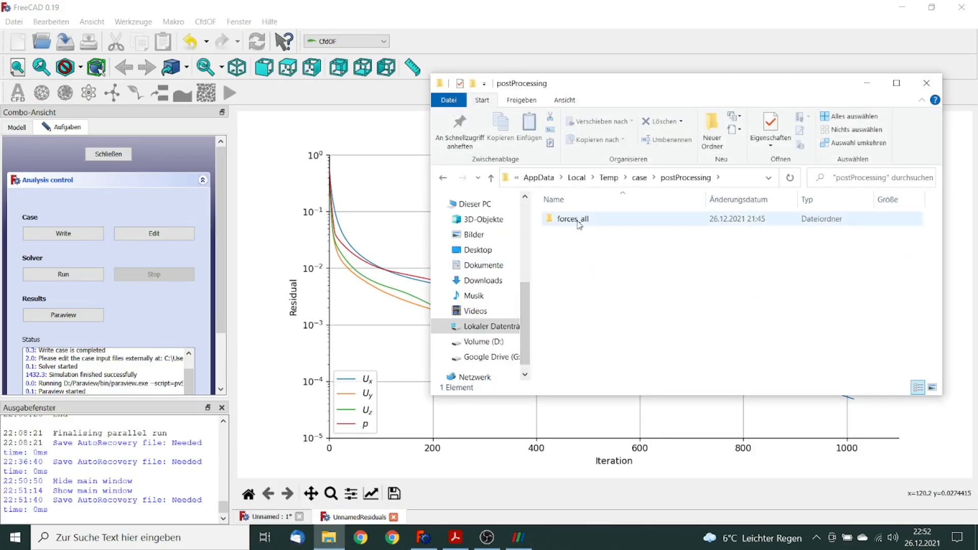
double_click(580, 224)
double_click(577, 223)
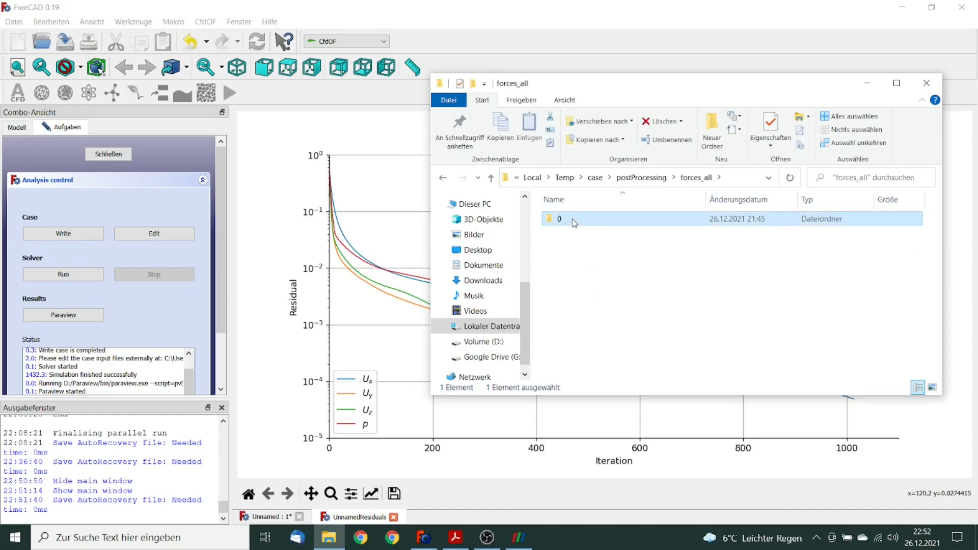
click(574, 223)
- Open force.dat in Notepad++ and examine the plate forces of the final iterations at the end of the file
right_click(575, 222)
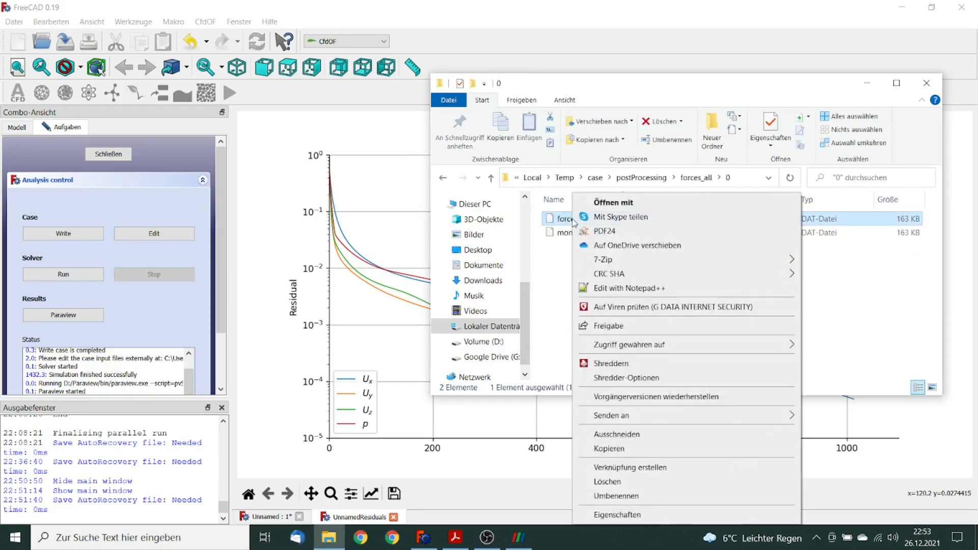
click(622, 288)
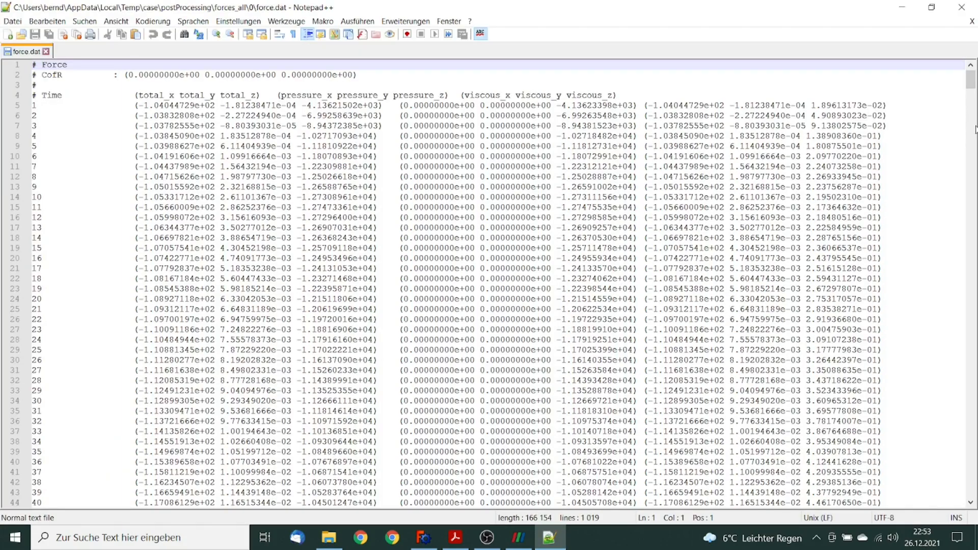
drag(971, 84, 972, 489)
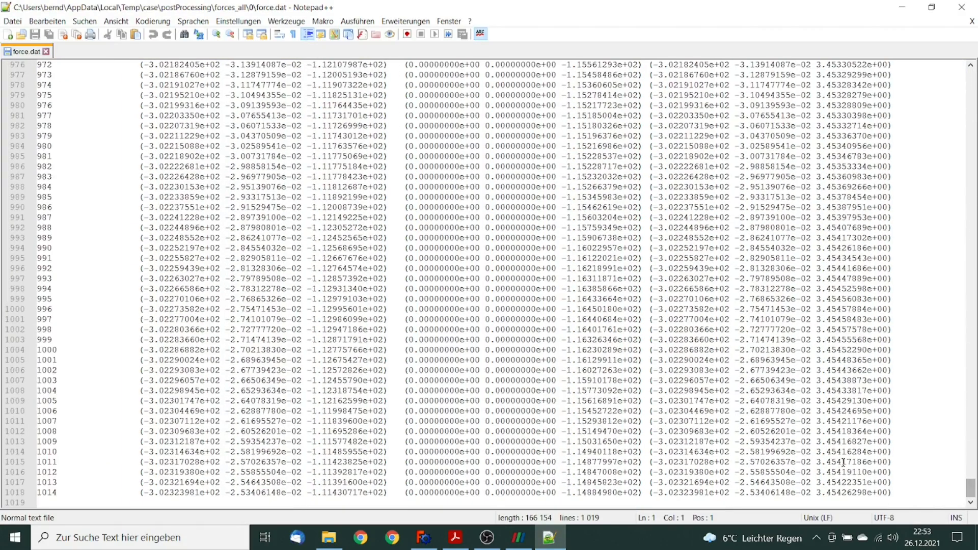